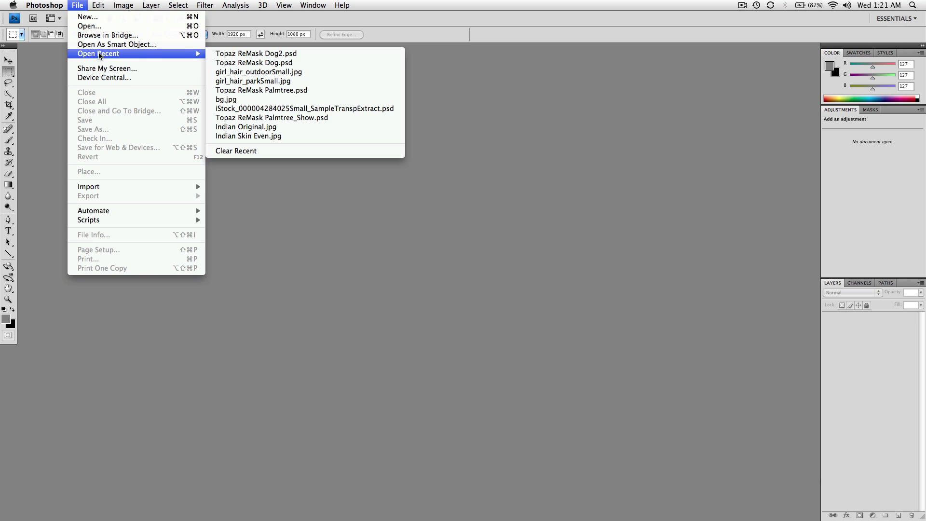
Open the recent file Topaz ReMask Dog2.psd in an enlarged window and check the image beneath the Foreground layer.
left_click(246, 54)
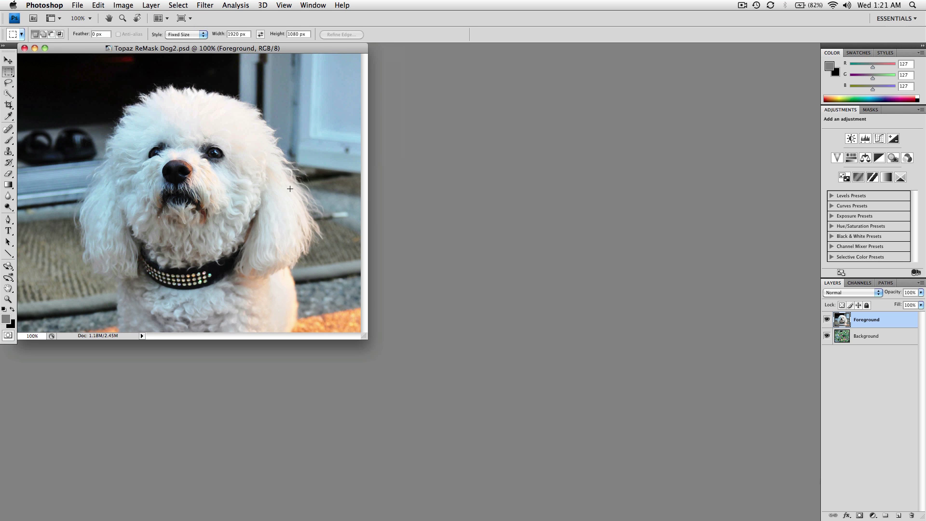
left_click_drag(363, 337, 472, 434)
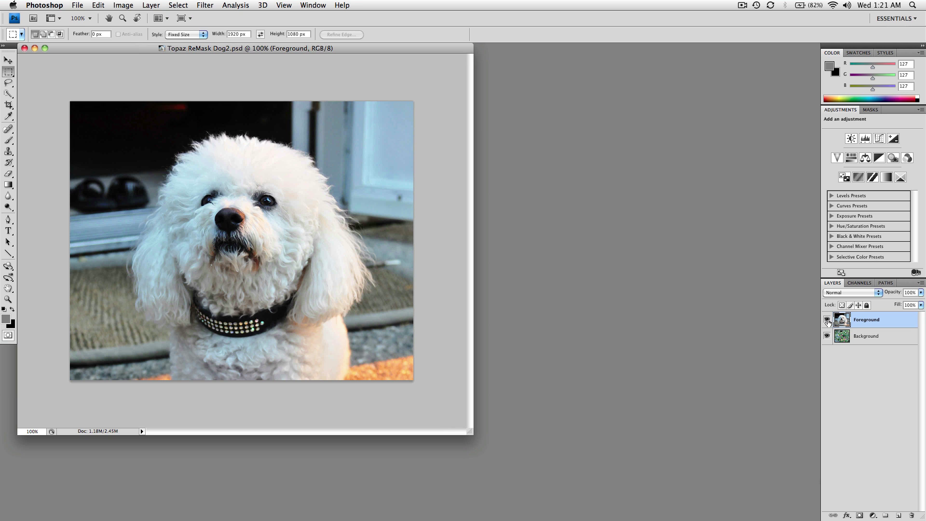
left_click(828, 321)
left_click(828, 320)
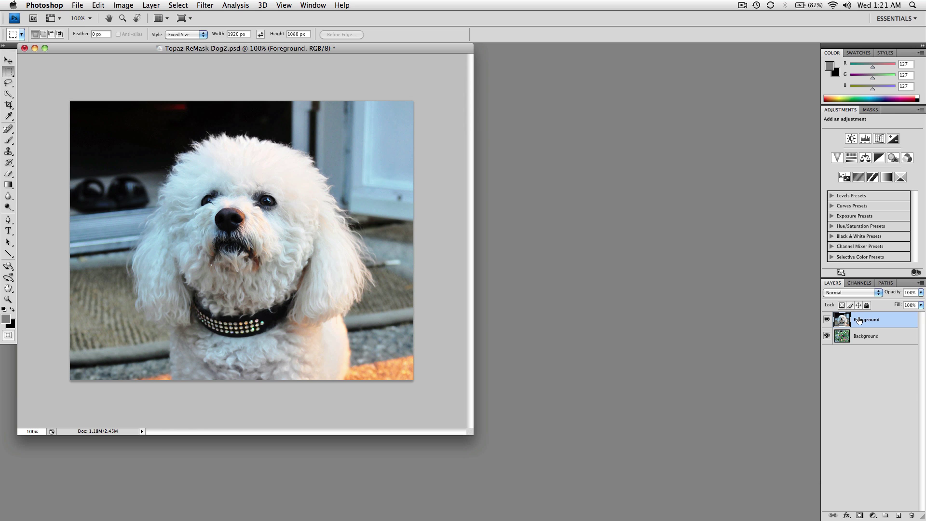
Start the Topaz ReMask 3 filter on the Foreground layer.
left_click(205, 5)
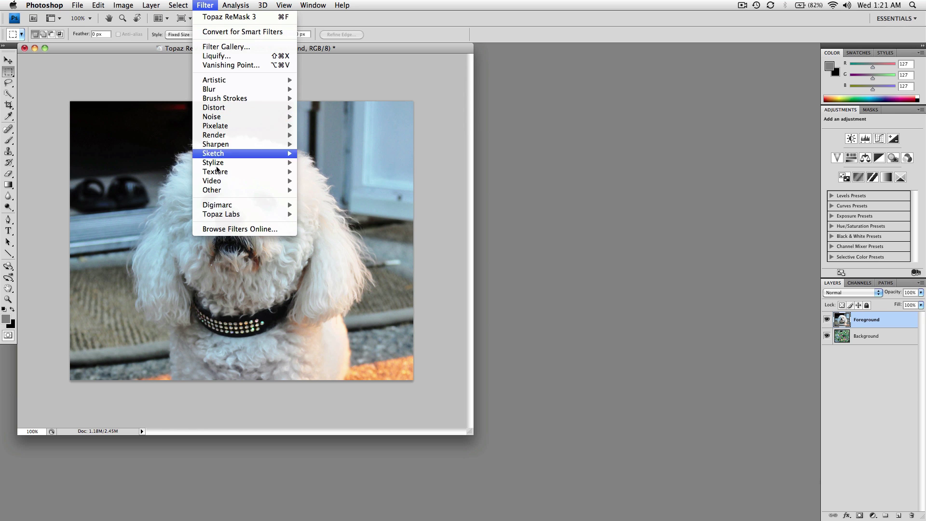
mouse_move(218, 216)
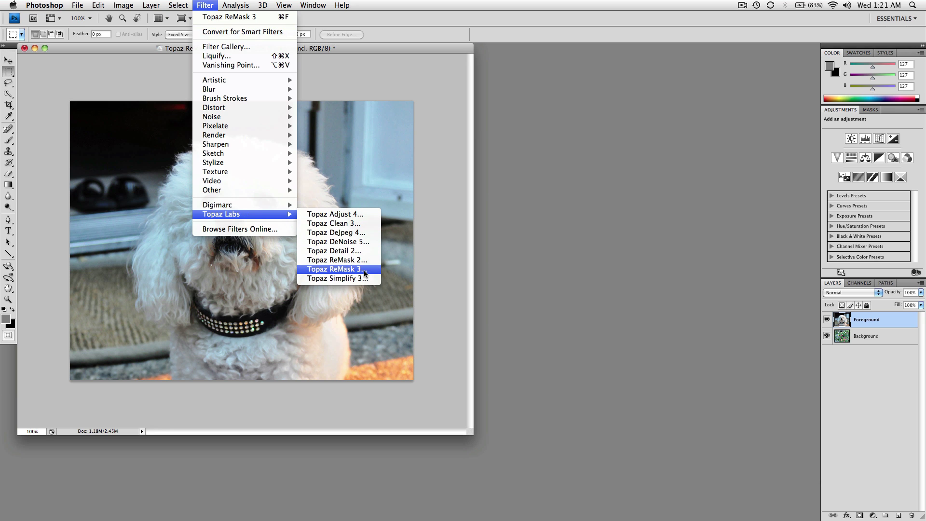
left_click(348, 272)
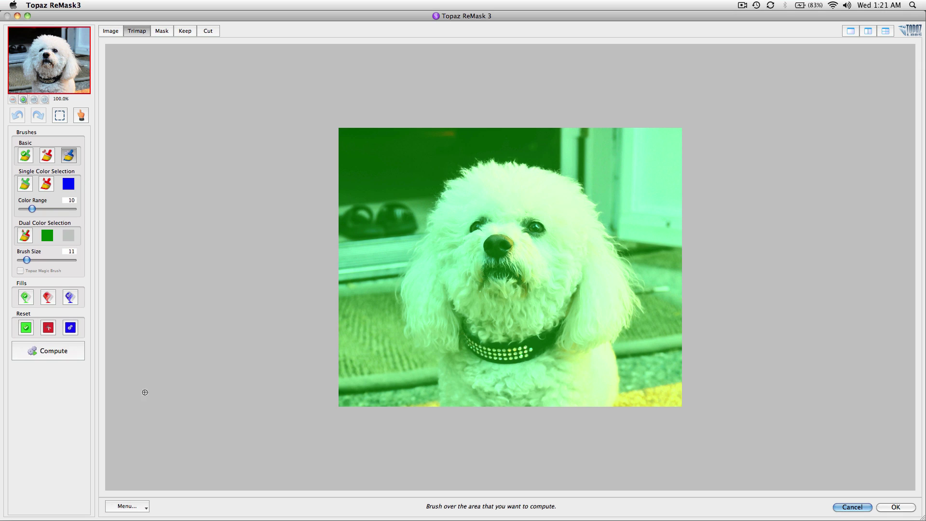
Review the ReMask preferences for compute quality and auto layer creation, leaving them without changes.
left_click(142, 505)
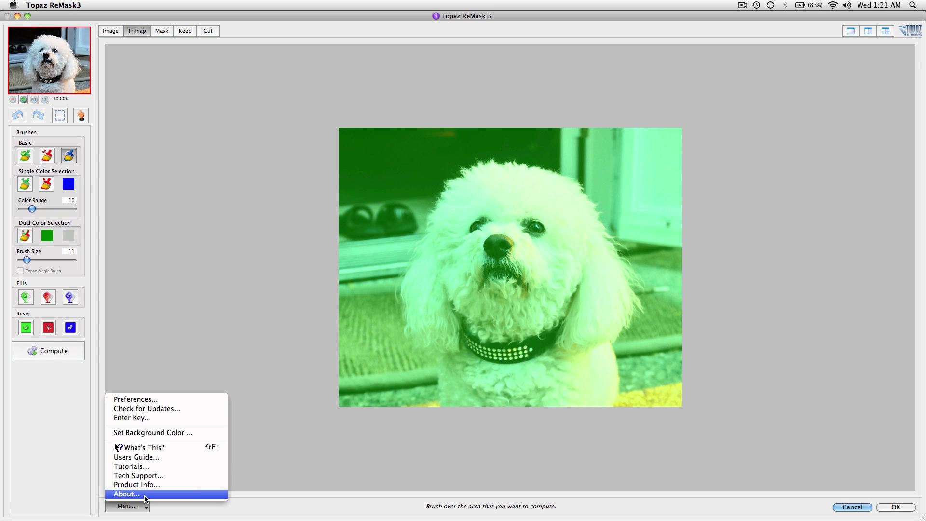
left_click(146, 399)
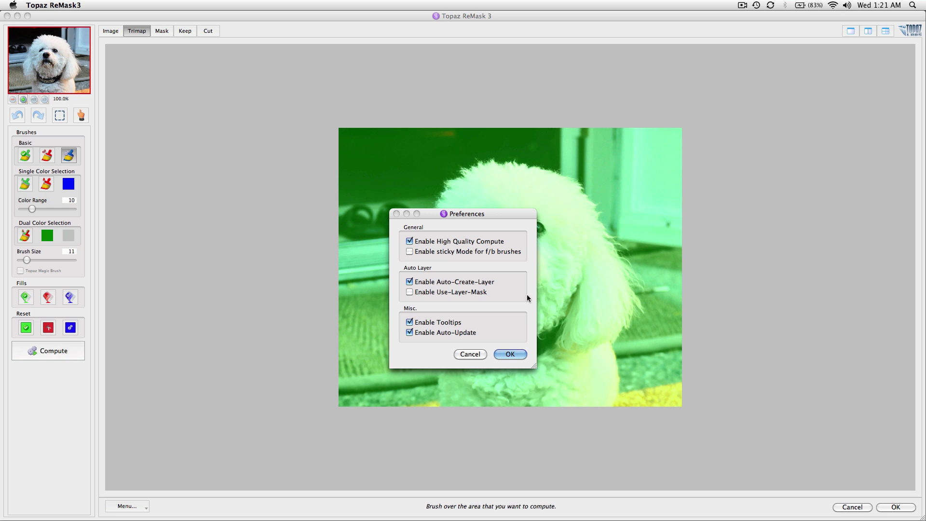
left_click(470, 354)
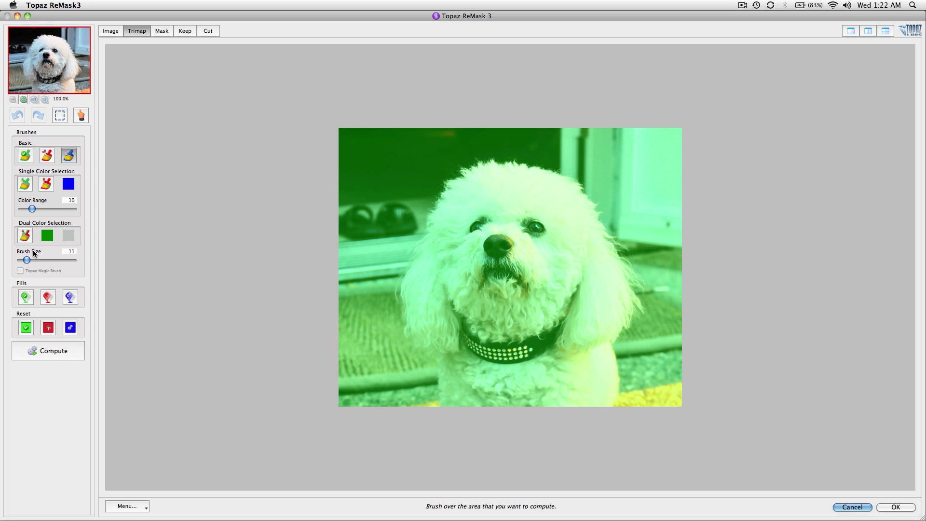
Set the brush size to 43 and trace the dog's whole furry outline with the blue compute brush.
left_click_drag(28, 260, 44, 261)
mouse_move(611, 400)
left_mouse_down()
mouse_move(613, 368)
mouse_move(640, 311)
mouse_move(615, 244)
mouse_move(582, 192)
mouse_move(549, 169)
mouse_move(473, 163)
mouse_move(438, 201)
mouse_move(401, 287)
mouse_move(410, 338)
mouse_move(436, 356)
mouse_move(437, 421)
left_mouse_up()
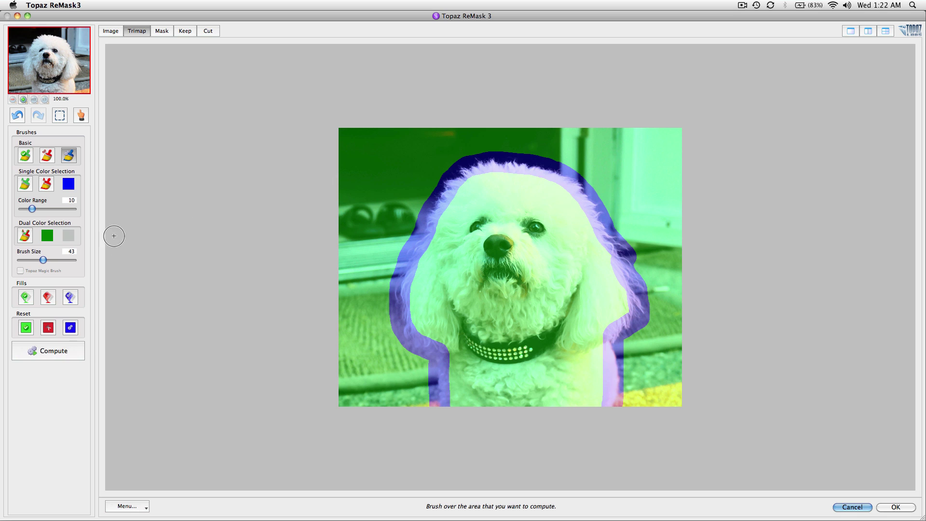
Fill the area outside the blue outline with the red cut colour and compute the mask.
left_click(47, 300)
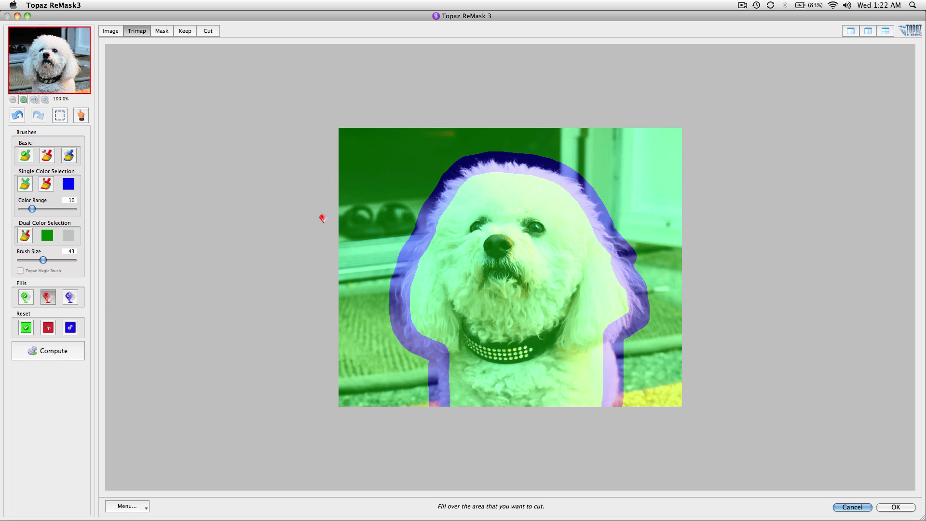
left_click(378, 208)
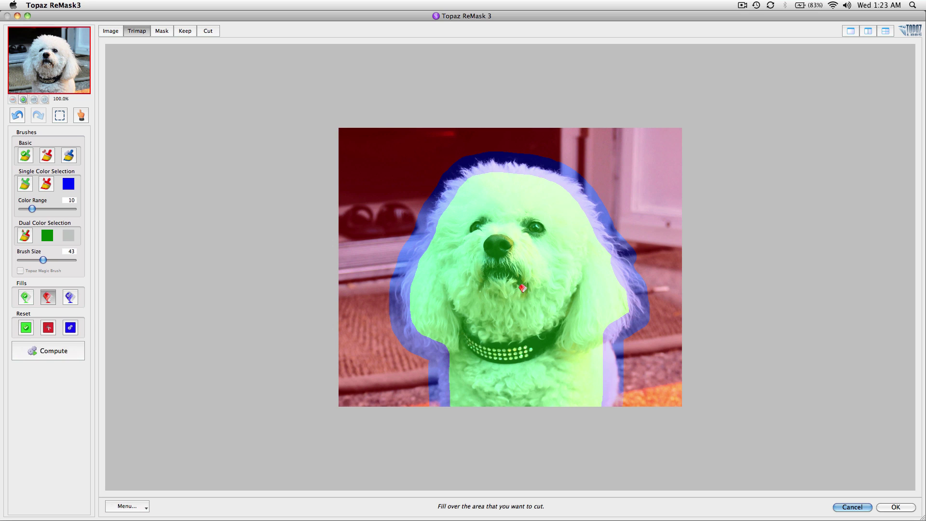
left_click(51, 352)
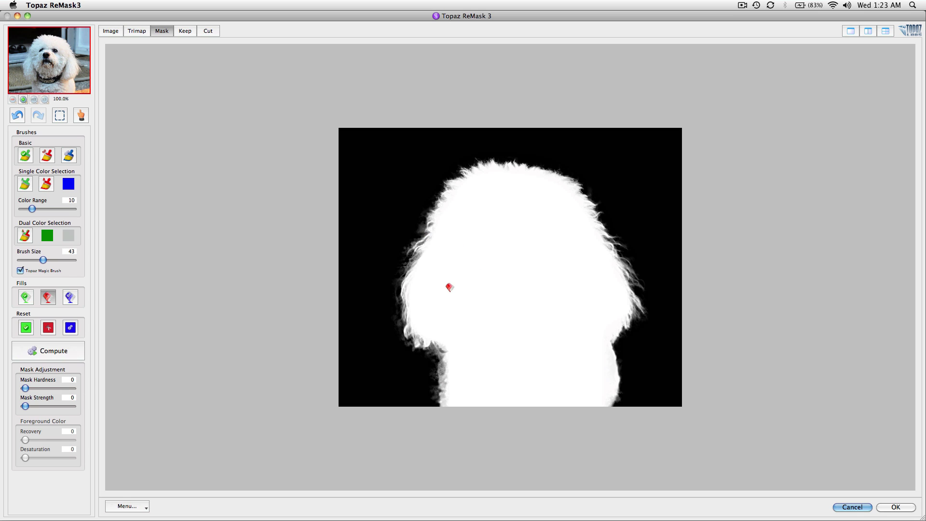
Examine the fur edges of the computed mask at 200% and 300% magnification.
key("super+equal")
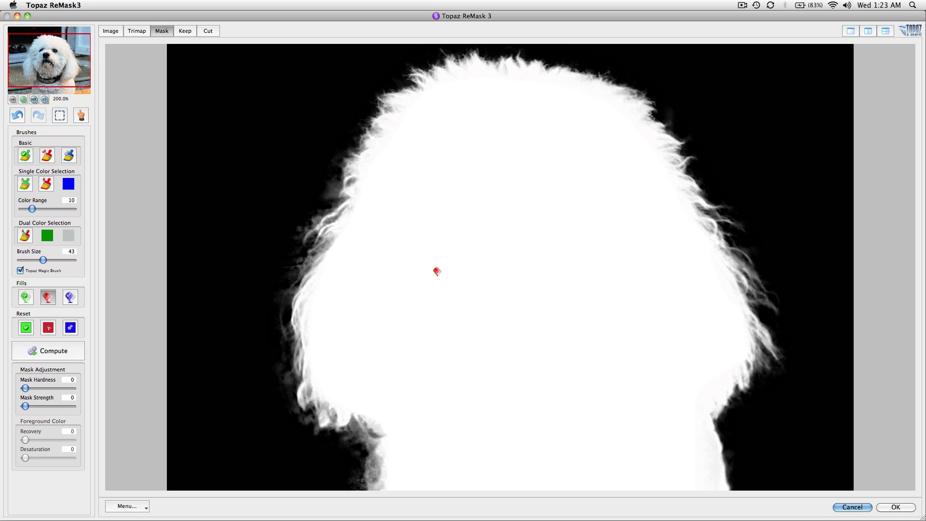
key("super+minus")
key("super+equal")
left_click(24, 99)
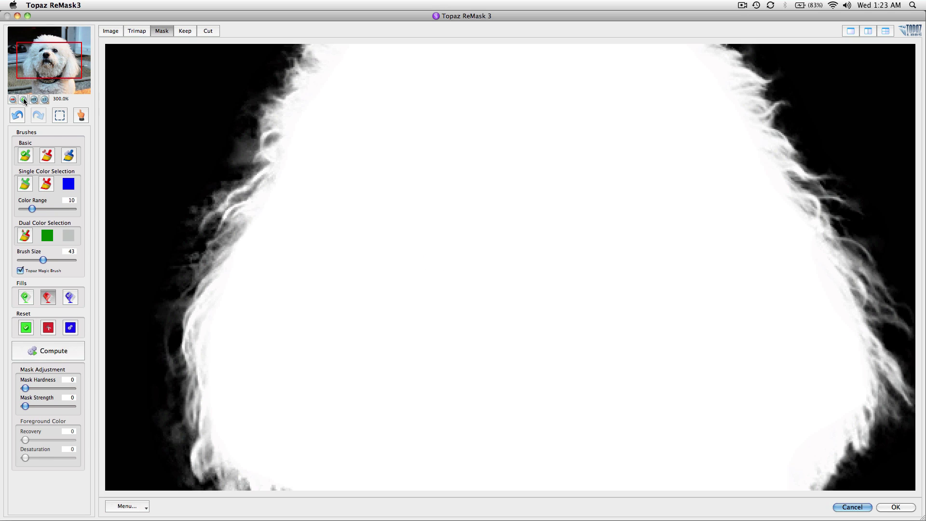
left_click(12, 100)
left_click(23, 100)
left_click(12, 100)
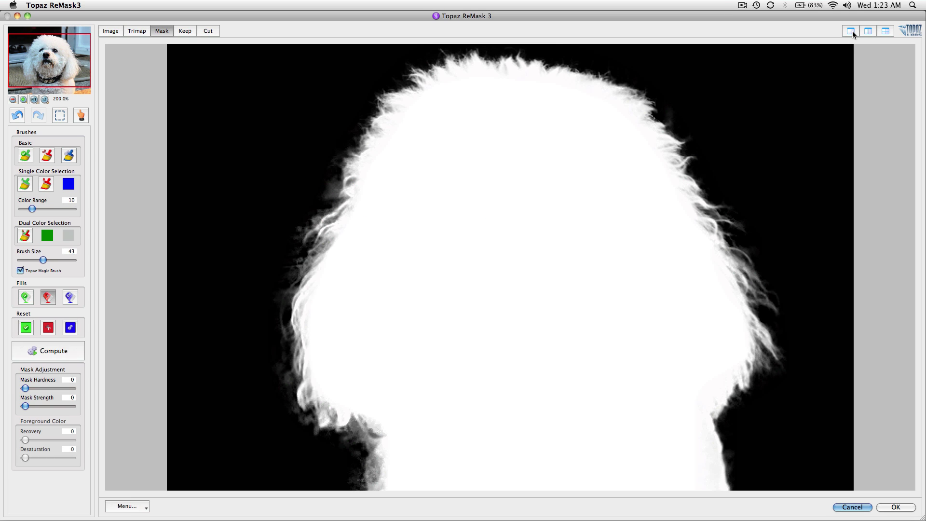
Set up a two-pane view that shows the original image beside the mask around the dog's head.
left_click(869, 31)
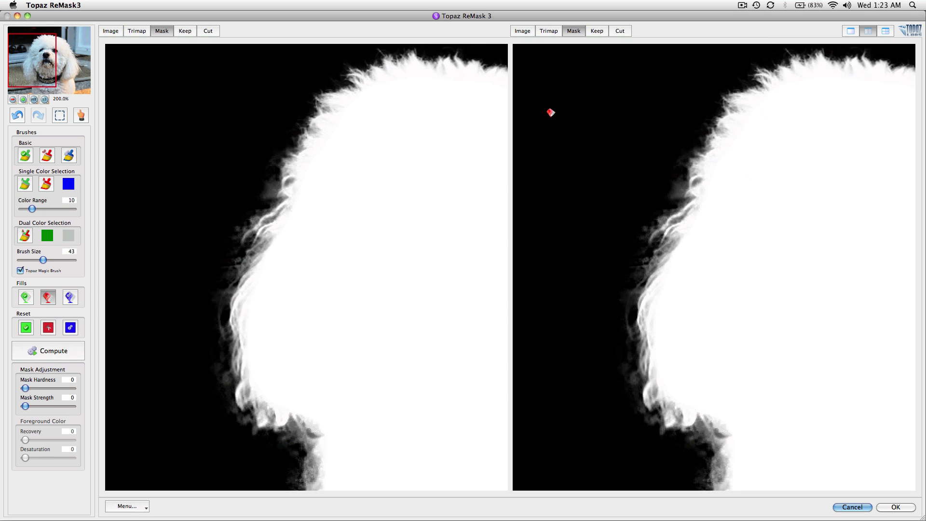
left_click(111, 31)
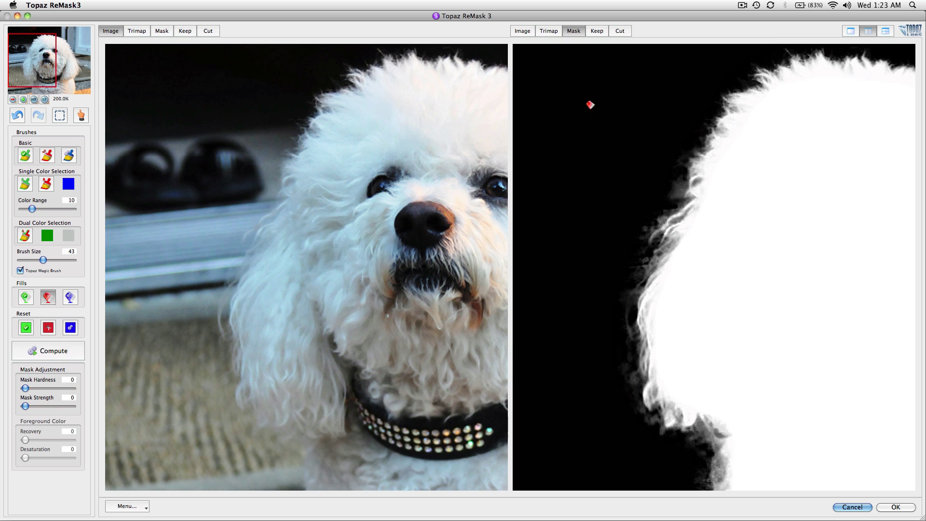
scroll(682, 254, "up", 3)
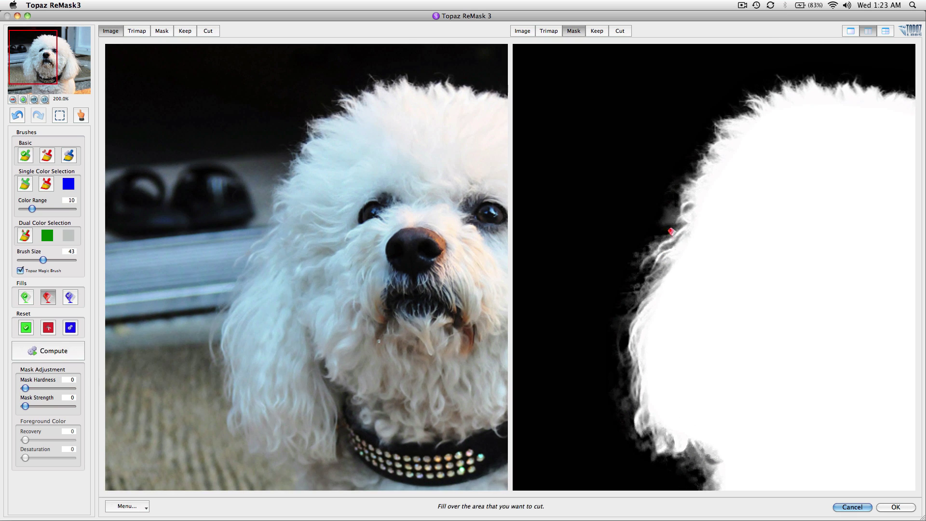
scroll(702, 269, "down", 1)
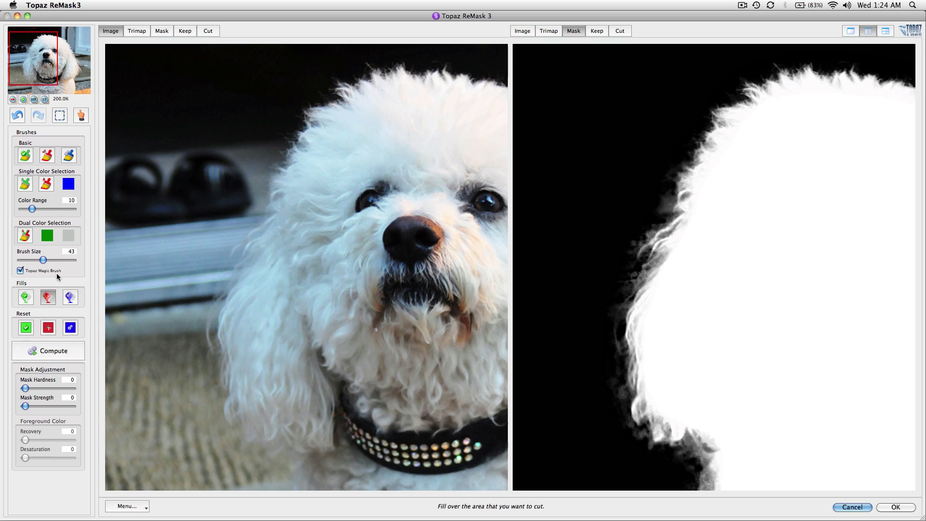
Clean the grey residue from the mask along the ear beside the sunglasses, using the cut brush with Topaz Magic Brush enabled.
mouse_move(57, 272)
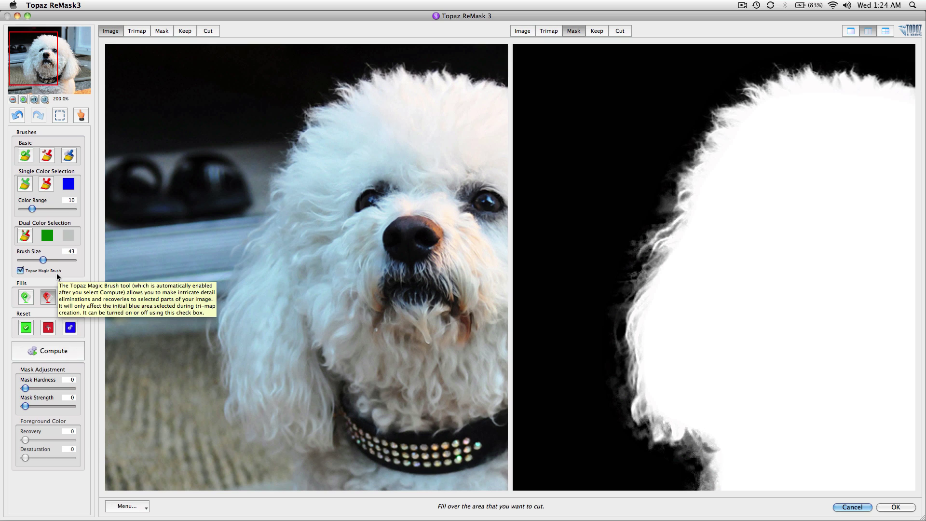
left_click(47, 156)
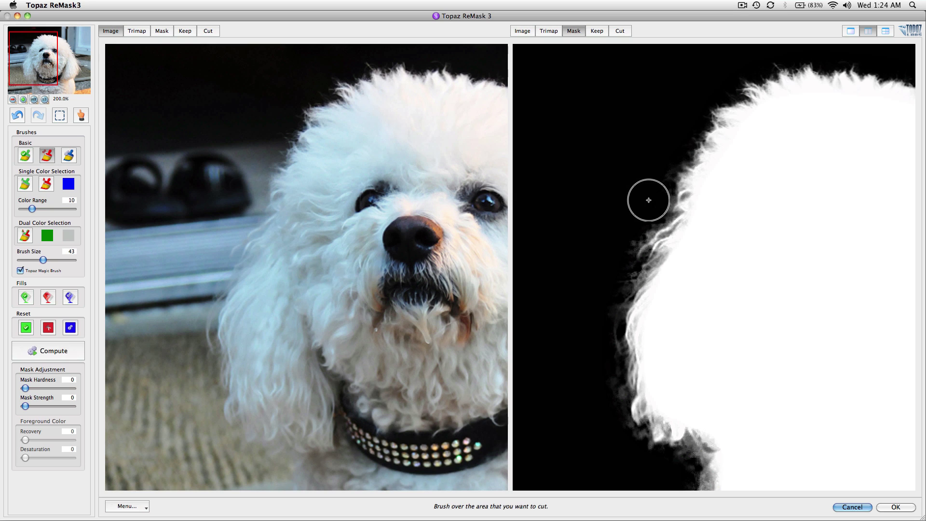
left_click_drag(646, 196, 648, 200)
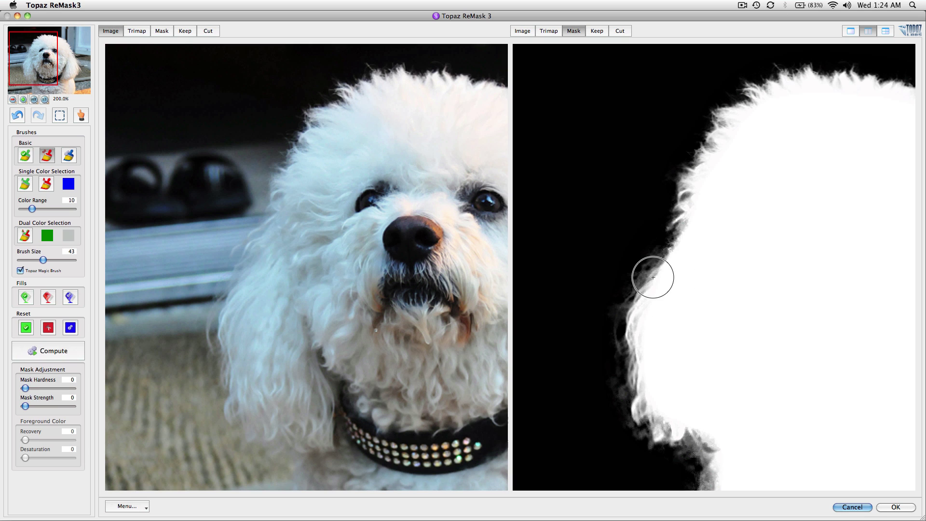
left_click_drag(698, 342, 682, 279)
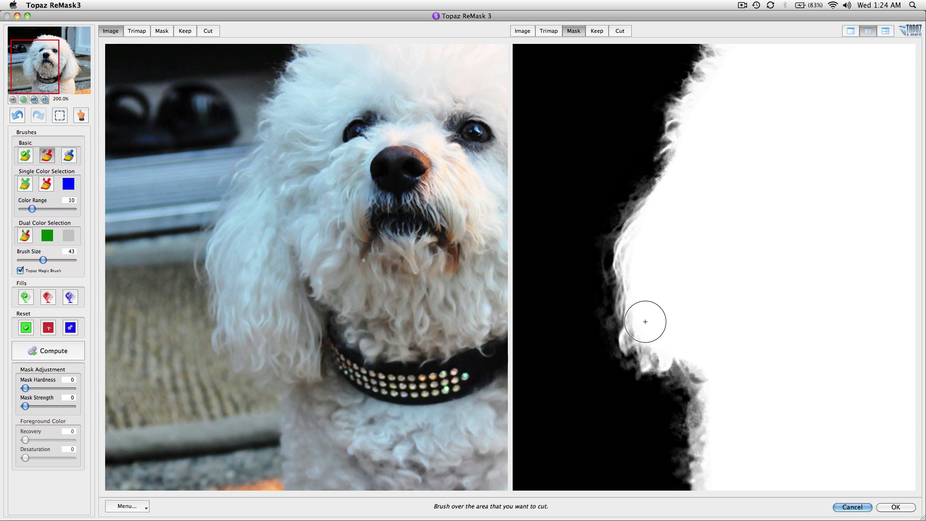
left_click_drag(645, 322, 591, 321)
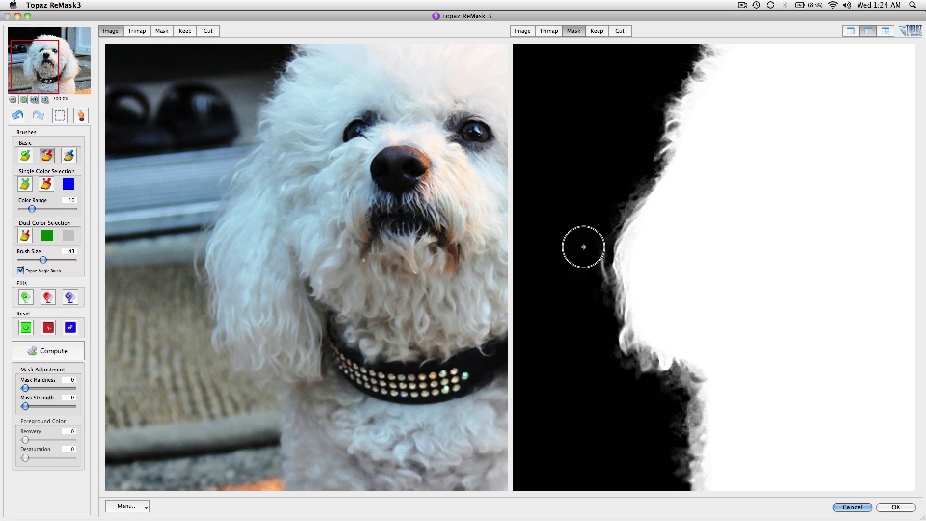
left_click_drag(585, 256, 587, 264)
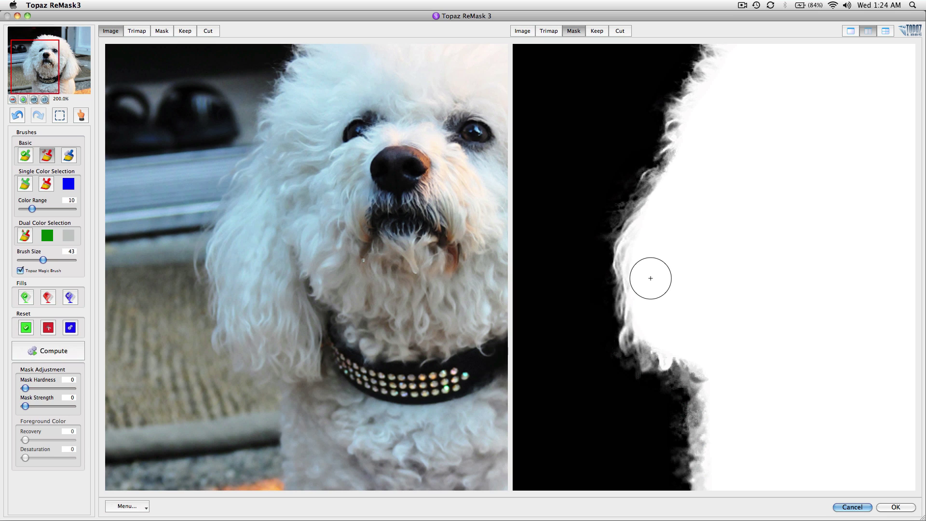
Show the Keep result beside the original and examine the fur on the dog's opposite side at 200%.
left_click(33, 100)
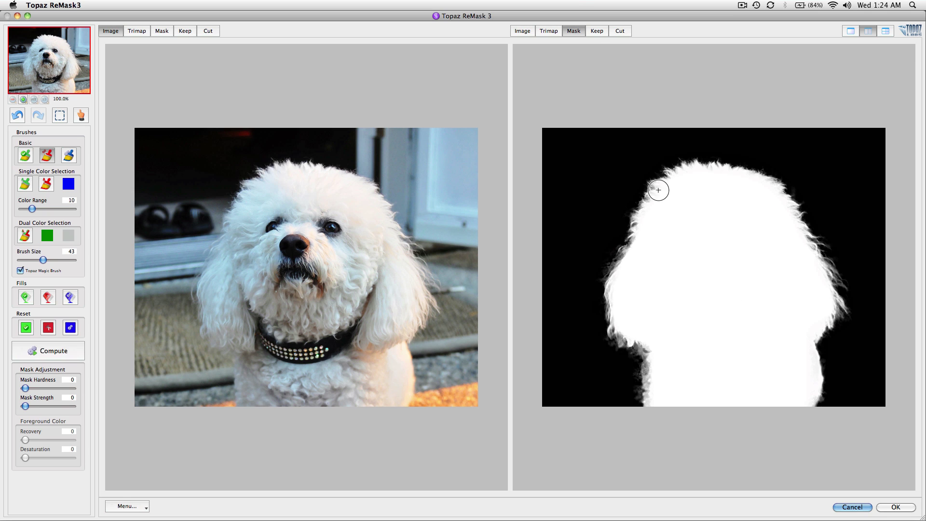
left_click(596, 31)
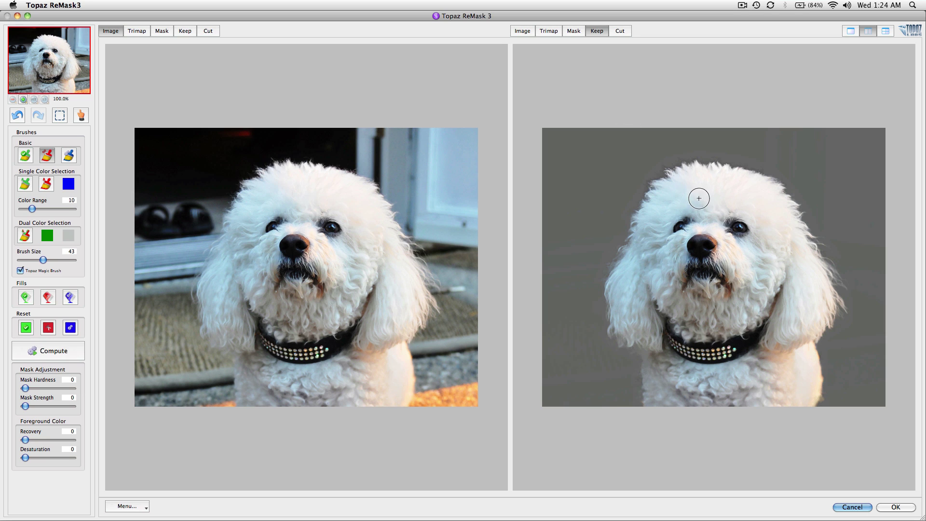
key("super+equal")
scroll(656, 212, "up", 3)
scroll(656, 212, "left", 3)
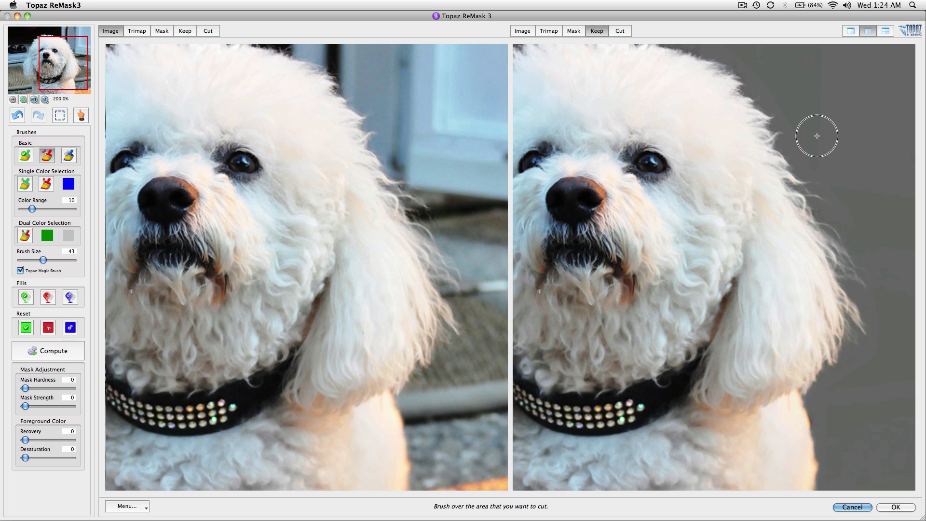
scroll(744, 207, "up", 2)
scroll(744, 207, "right", 2)
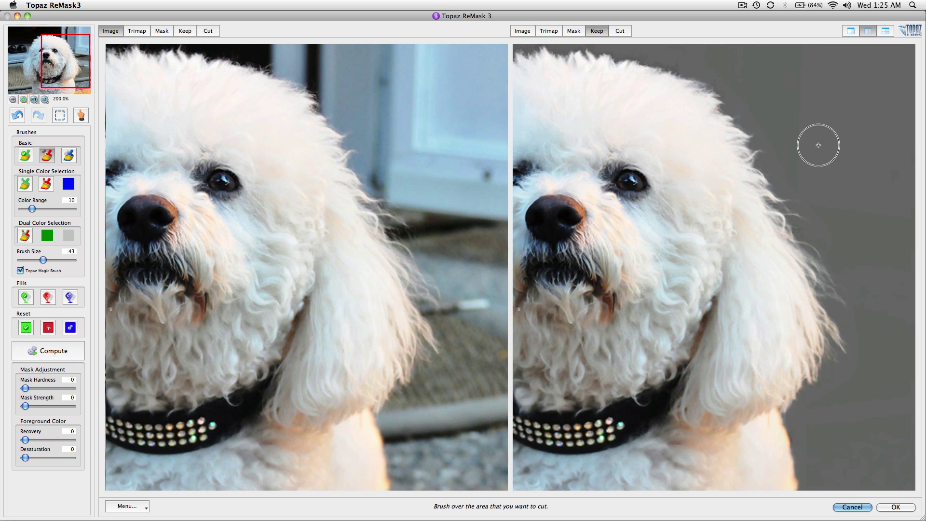
Set the preview background colour to a muted magenta-pink picked from the colour wheel.
left_click(127, 507)
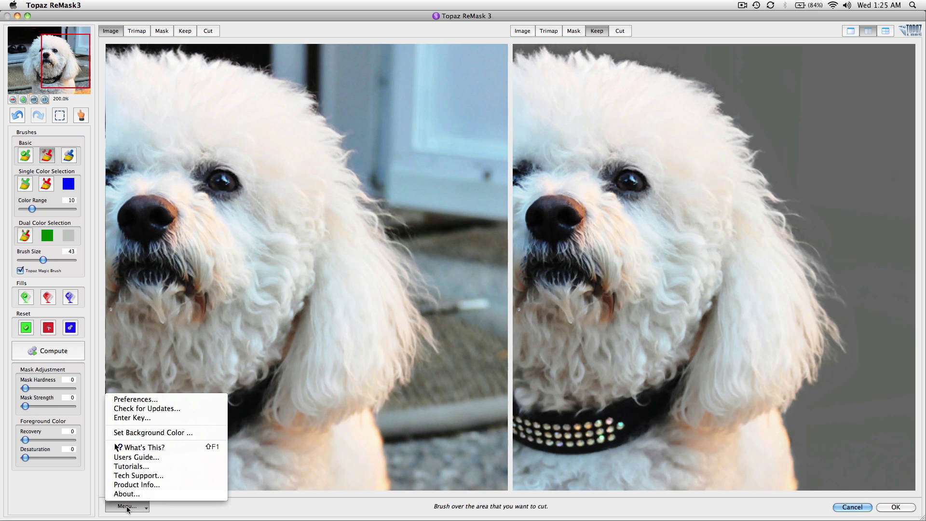
left_click(152, 433)
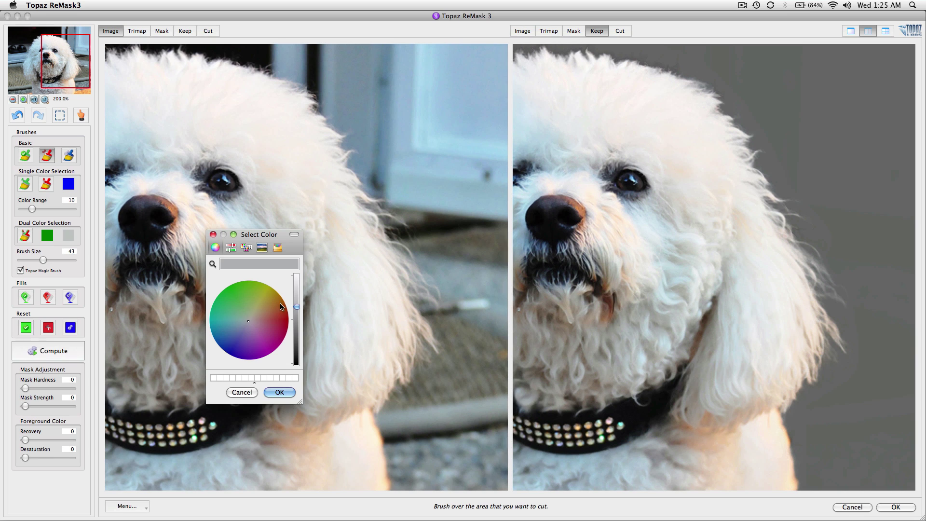
left_click_drag(254, 233, 444, 99)
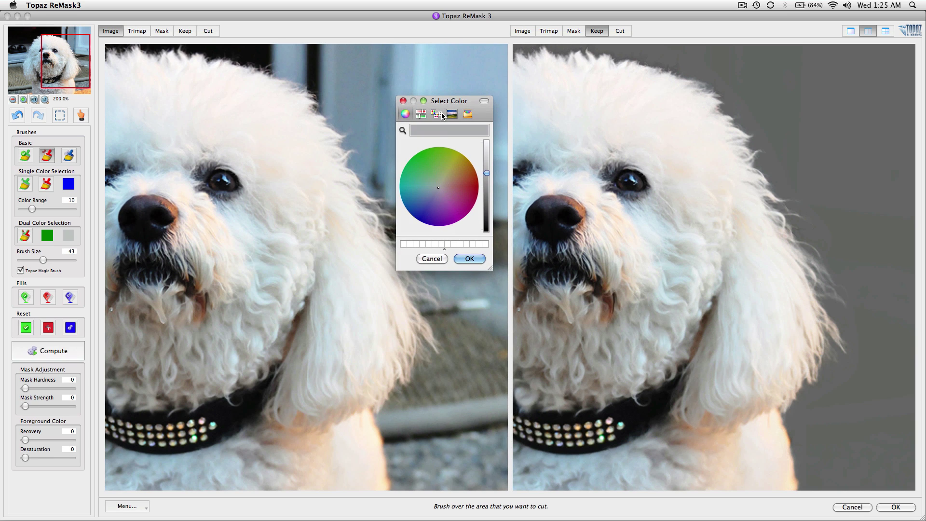
left_click(448, 168)
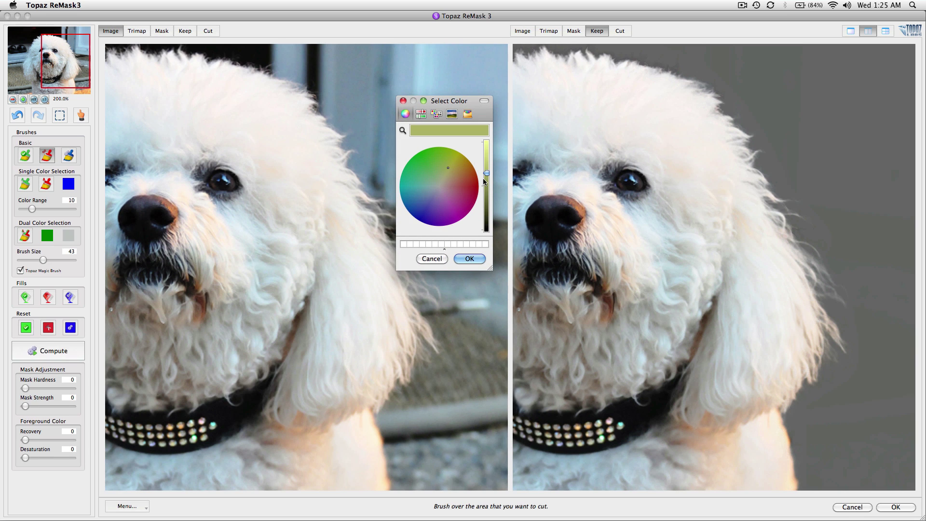
left_click(453, 196)
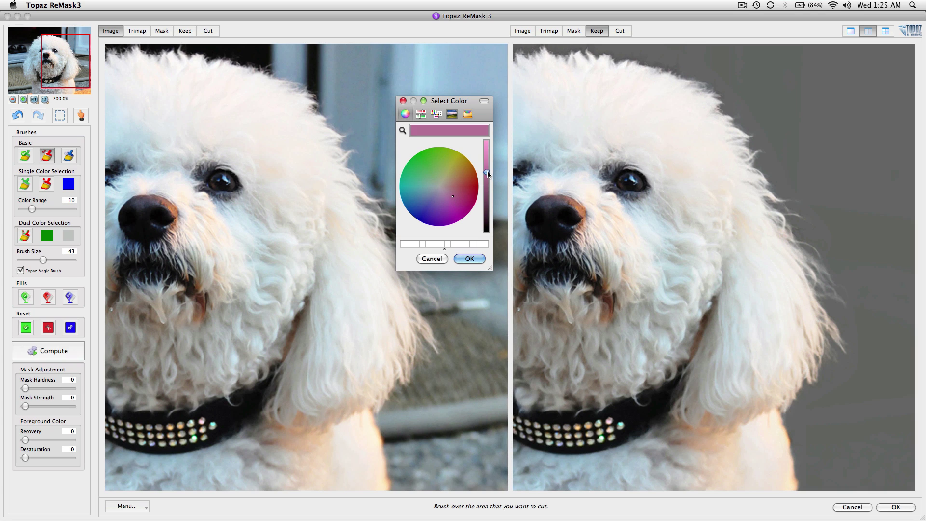
left_click(470, 259)
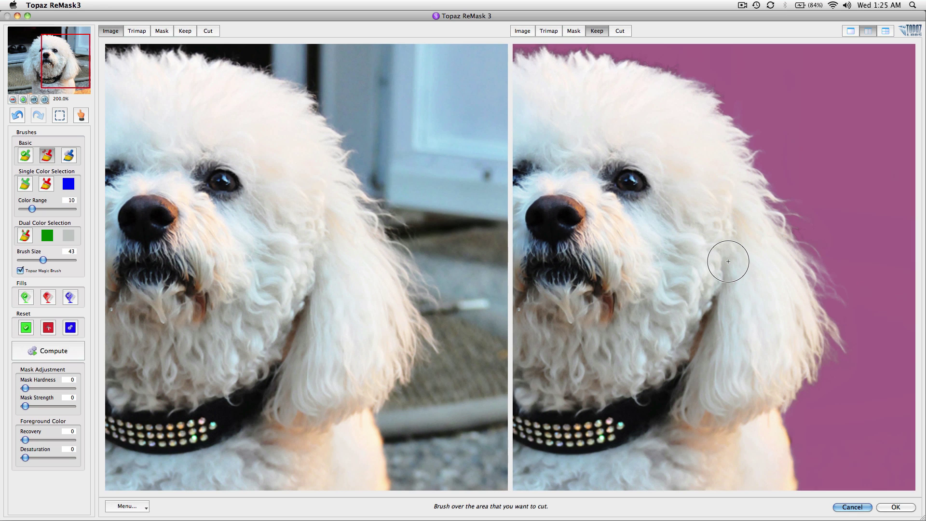
Set the foreground colour Recovery to 100 with the top of the dog's head in view.
scroll(682, 238, "left", 10)
scroll(682, 237, "up", 5)
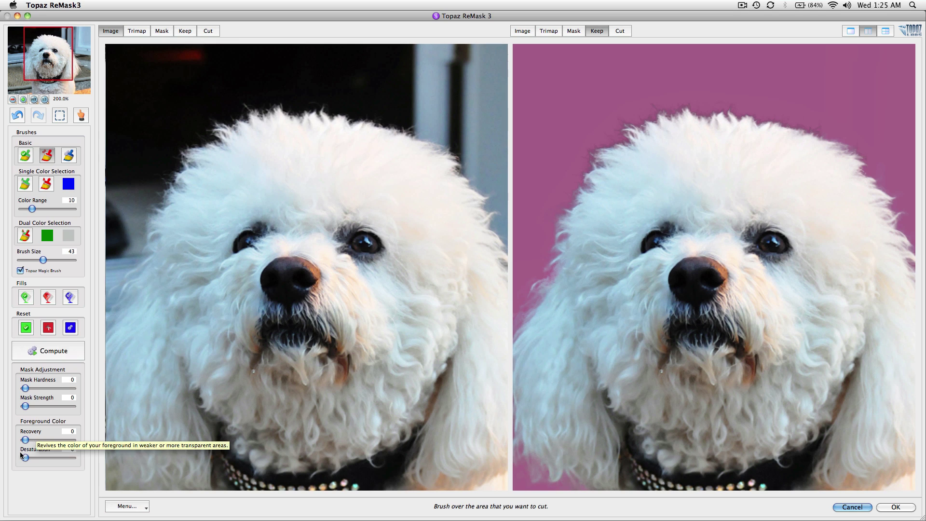
left_click_drag(25, 442, 60, 444)
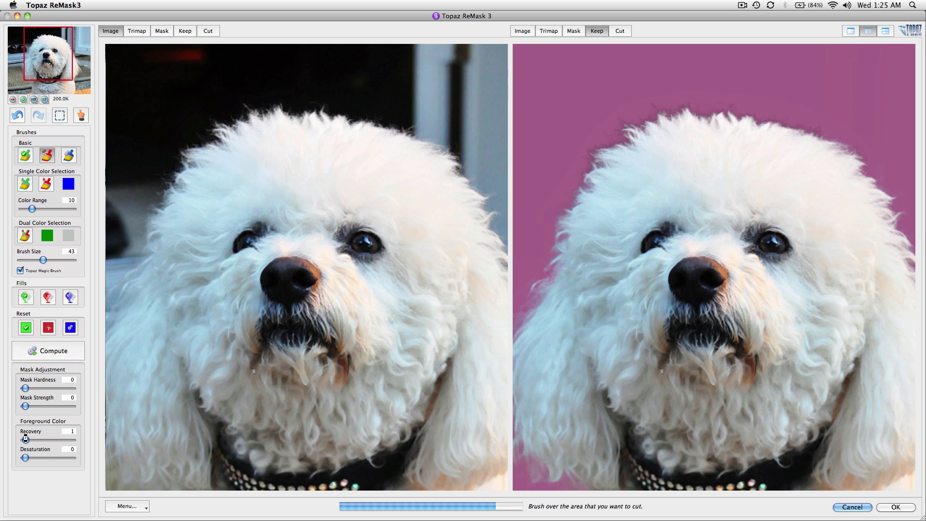
left_click_drag(26, 440, 71, 440)
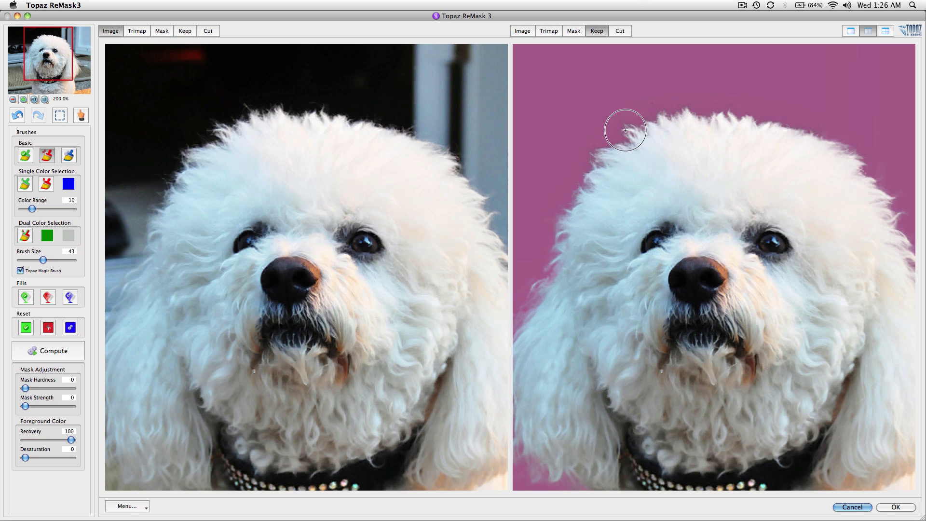
Brush over the fur edge along the top of the dog's head on the sunglasses side with the compute brush.
left_click(68, 157)
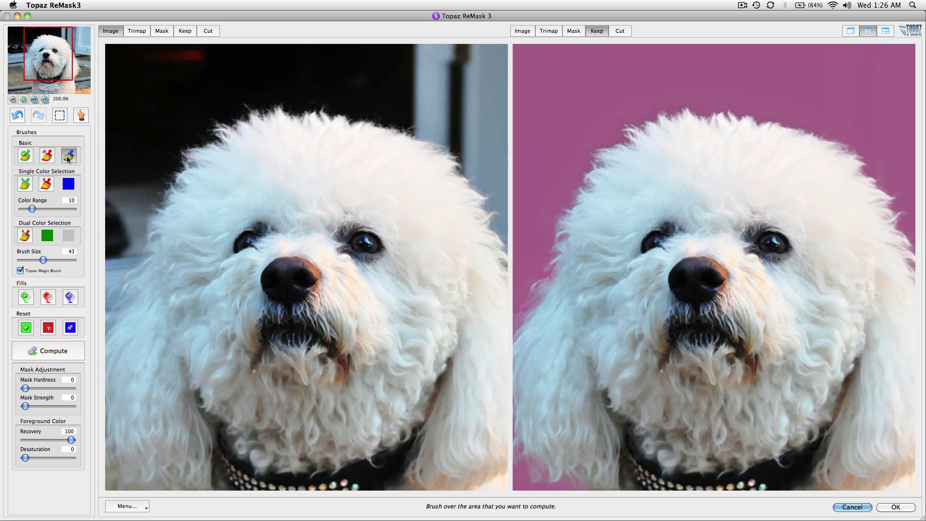
mouse_move(704, 103)
left_mouse_down()
mouse_move(638, 118)
mouse_move(601, 149)
mouse_move(574, 197)
left_mouse_up()
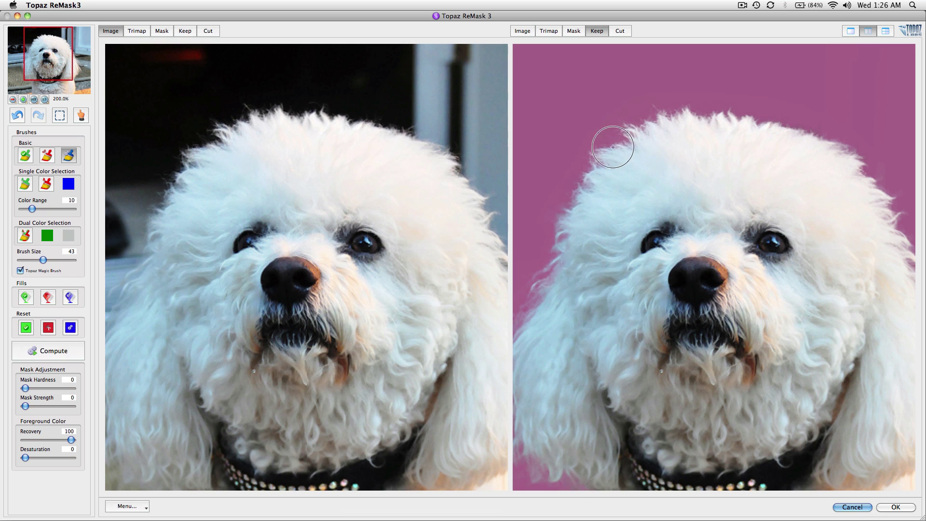
left_click_drag(581, 233, 653, 208)
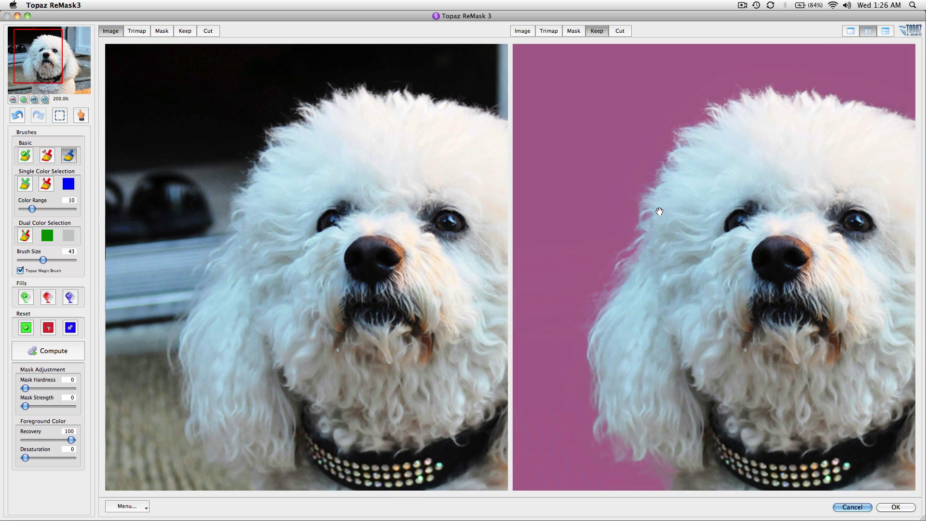
Cut the leftover orange background beside the dog's lower chest at 400%, using the cut brush at size 23.
scroll(644, 273, "down", 5)
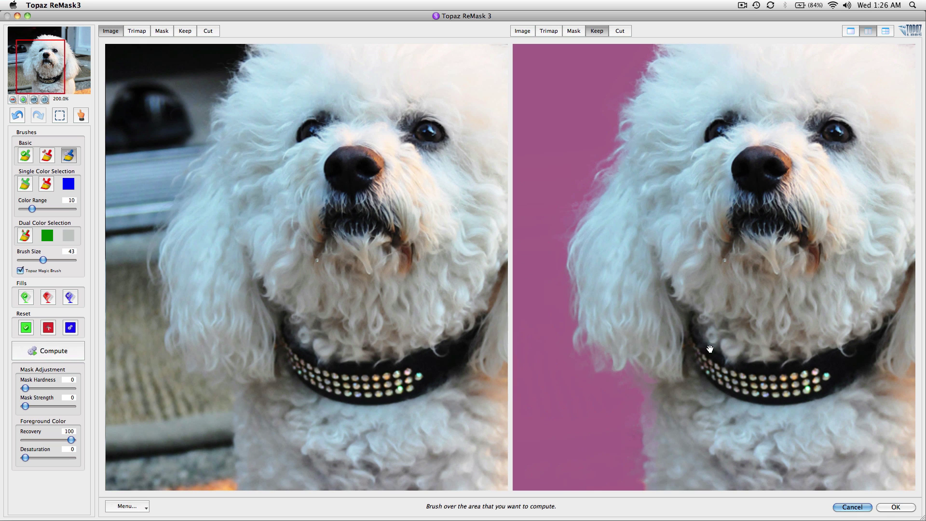
scroll(704, 344, "right", 6)
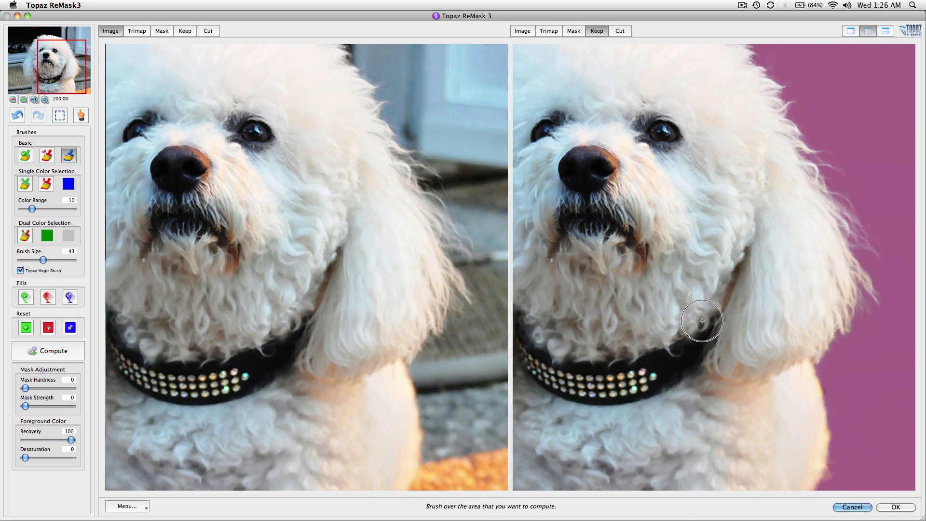
scroll(762, 378, "up", 2)
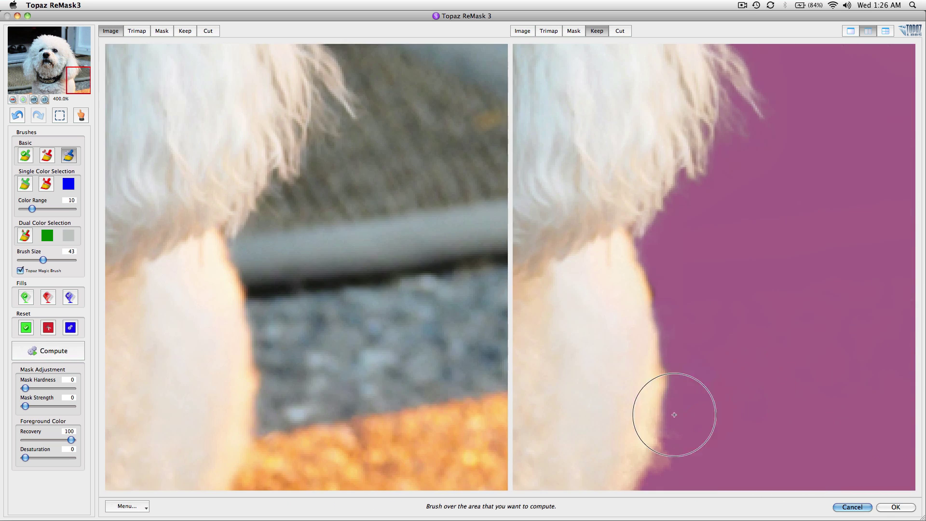
scroll(688, 337, "left", 3)
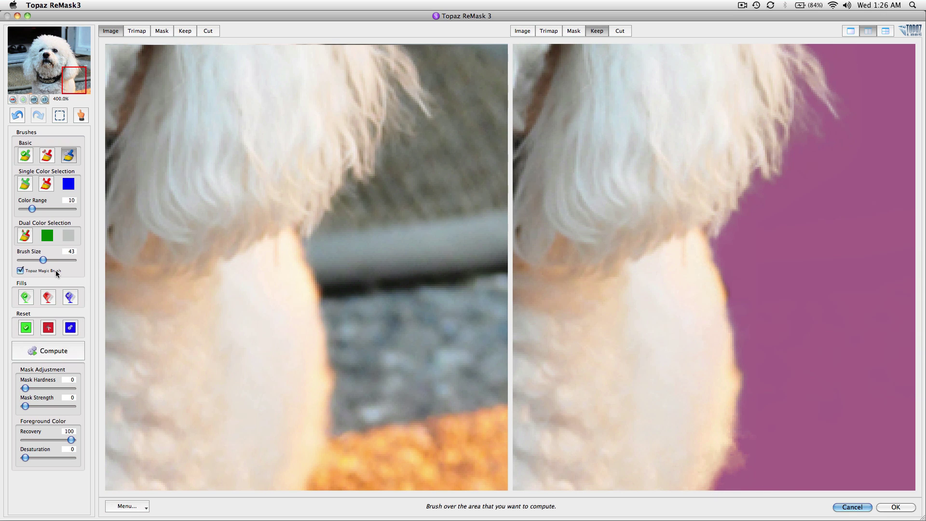
left_click(49, 157)
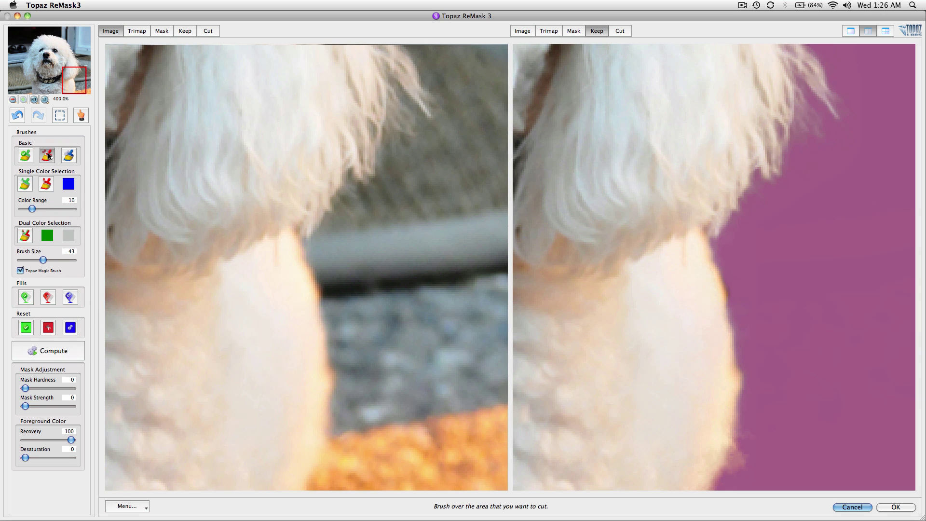
key("bracketleft")
key("bracketleft")
key("bracketleft")
key("bracketleft")
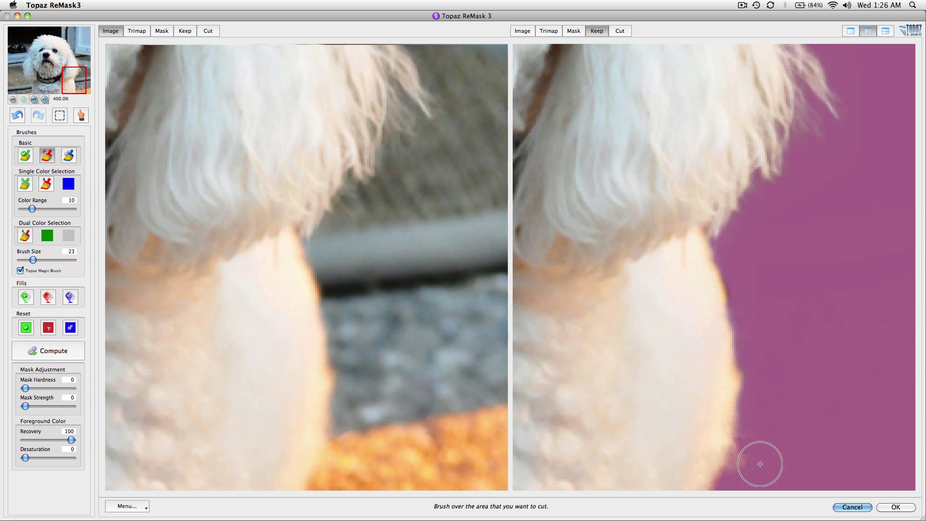
left_click(751, 467)
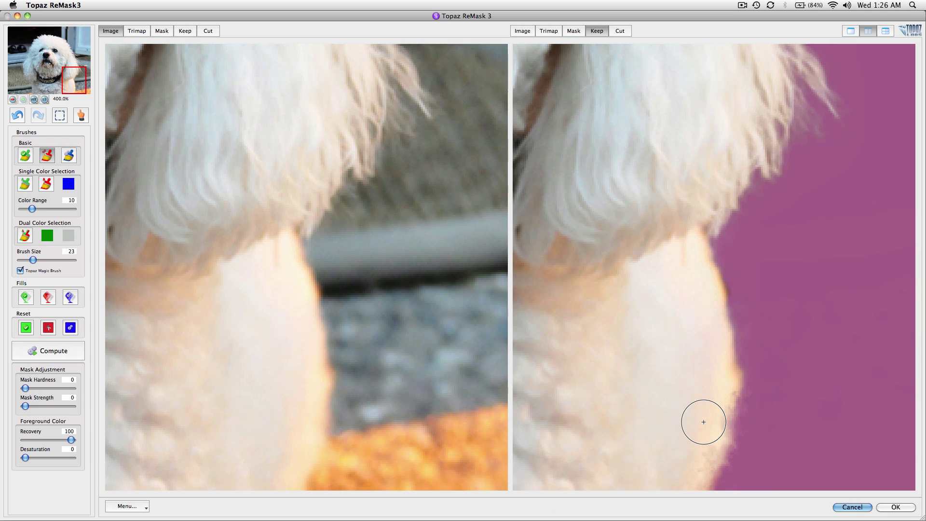
Restore the dog's lower chest edge with the keep brush and recompute the edge above it with the compute brush.
left_click(25, 155)
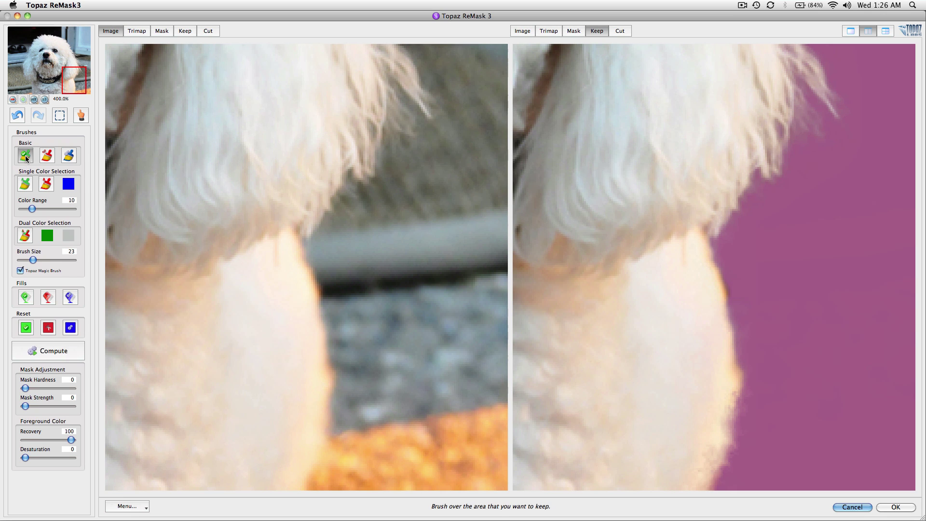
left_click(694, 456)
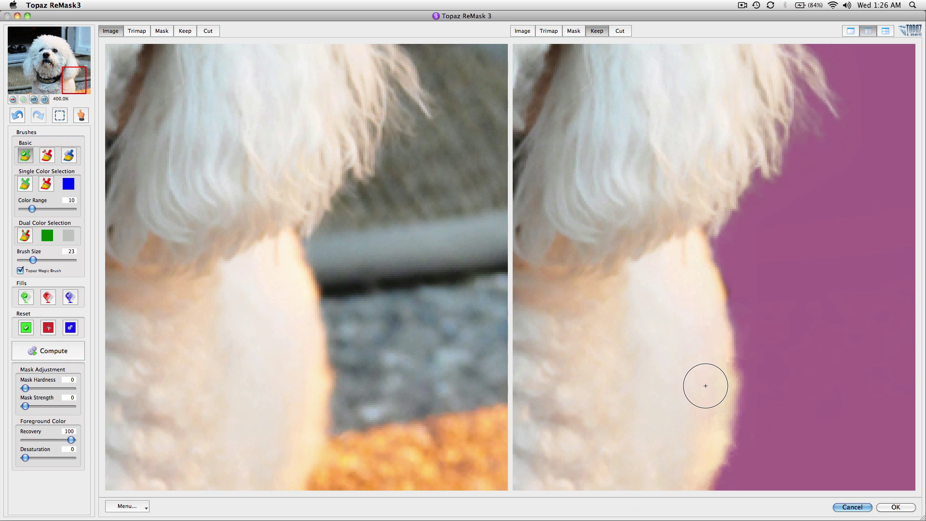
key("c")
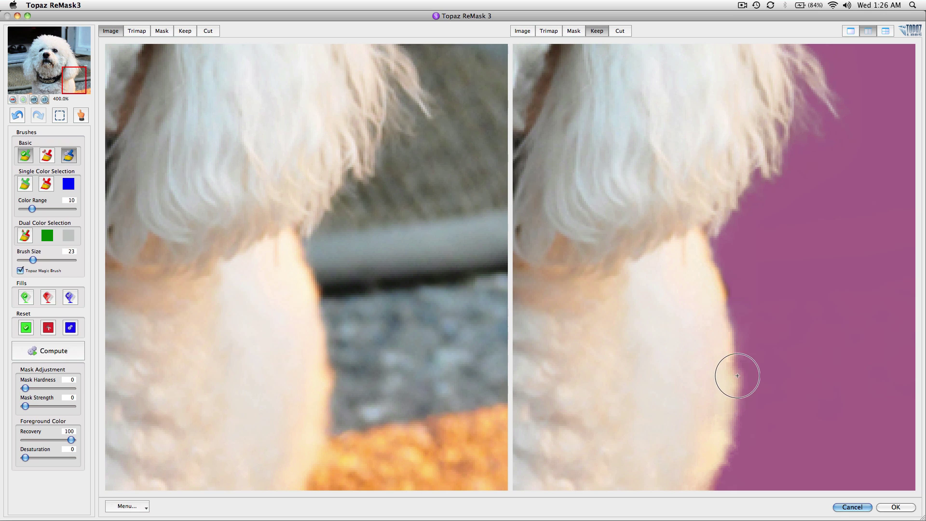
mouse_move(735, 392)
left_mouse_down()
mouse_move(731, 306)
mouse_move(718, 279)
left_mouse_up()
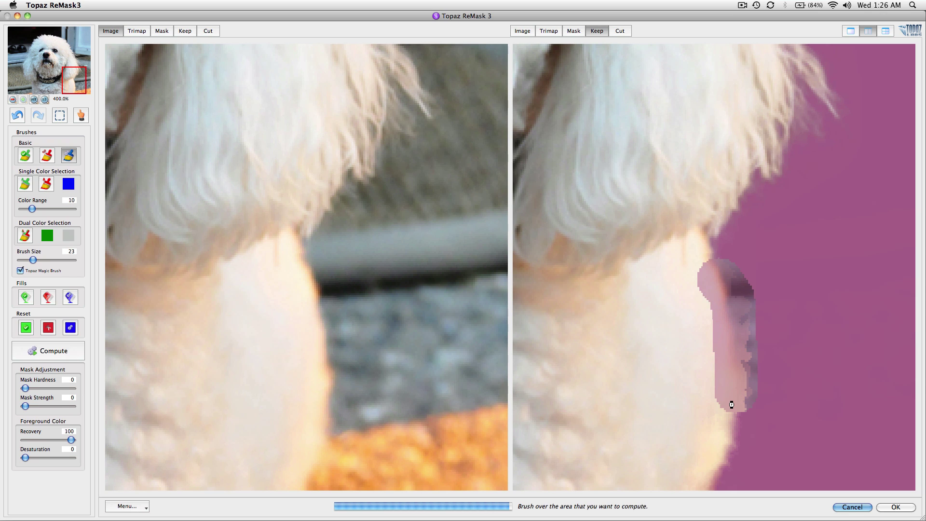
Cut the remaining residue beside the chest edge with the cut brush, and apply the mask to return to Photoshop.
key("x")
left_click(764, 305)
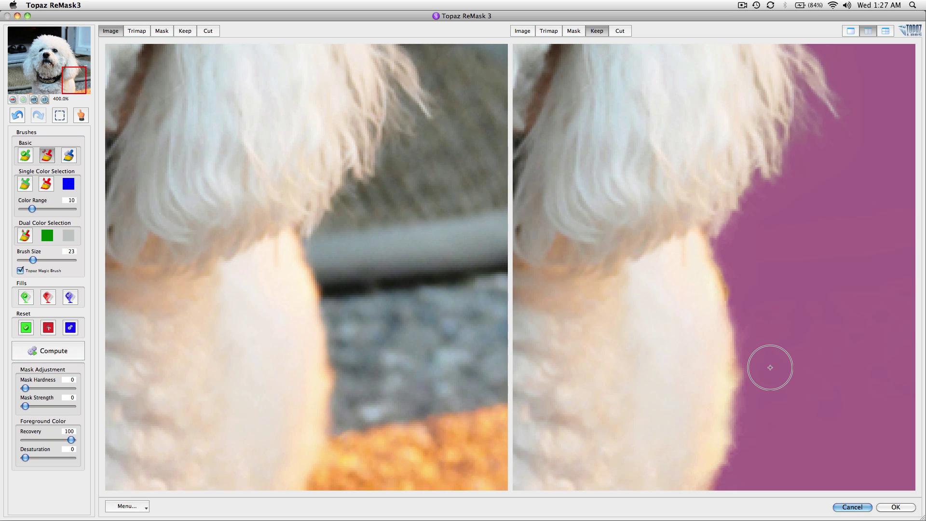
scroll(770, 367, "down", 3)
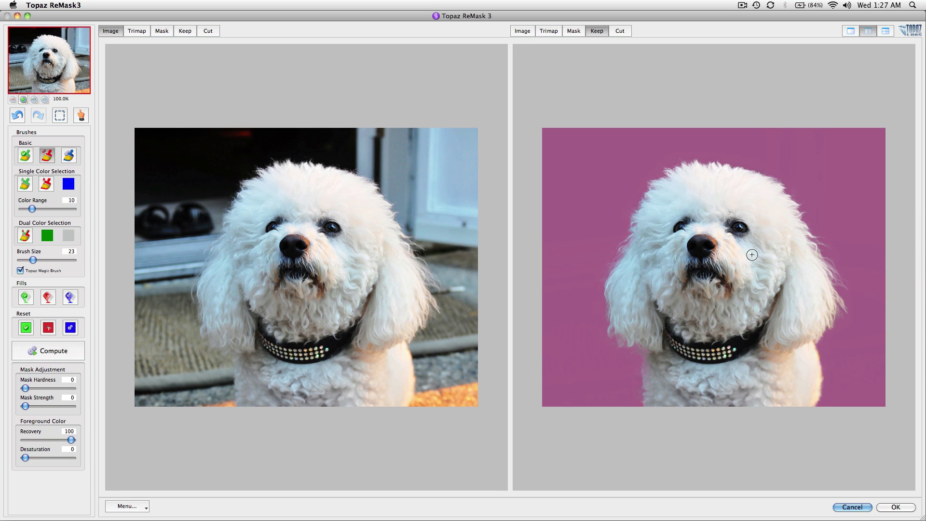
left_click(887, 507)
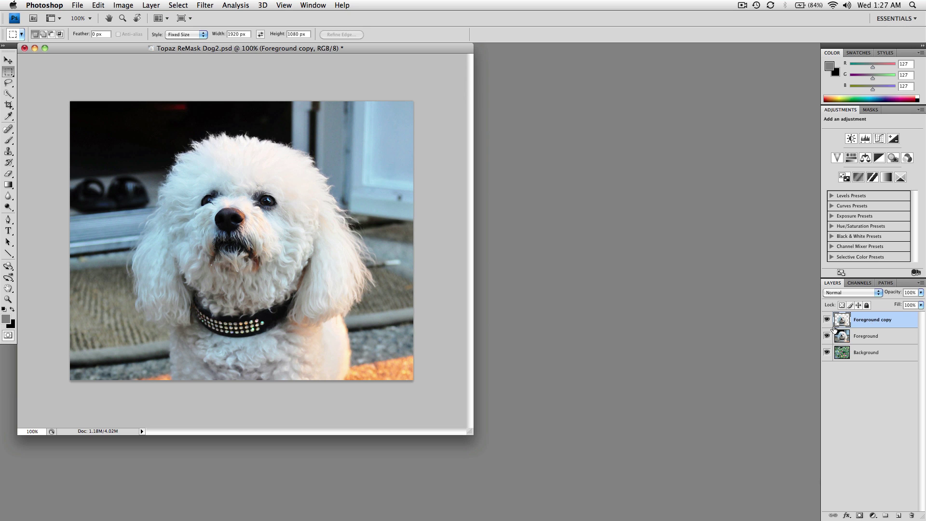
Compare the cutout with the original by toggling layer visibility, finishing with only the Foreground copy and Background layers shown.
left_click(827, 336)
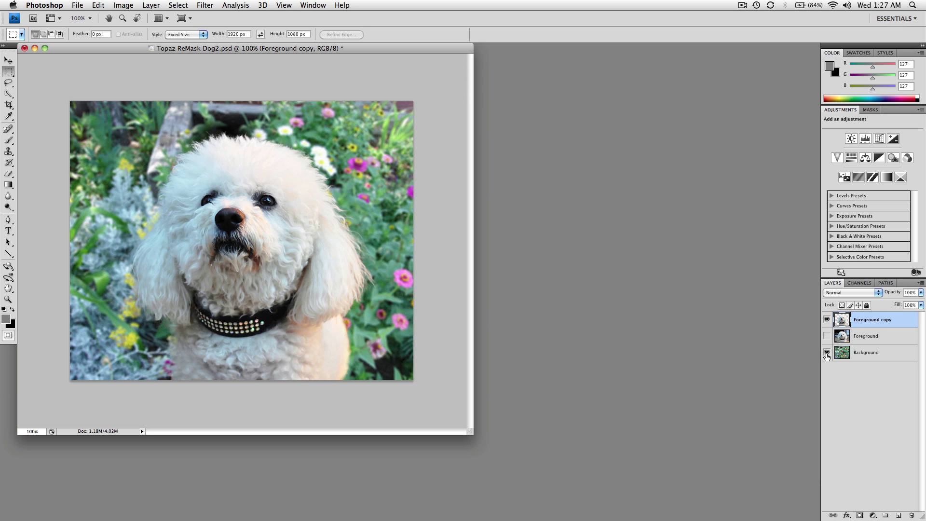
left_click(826, 353)
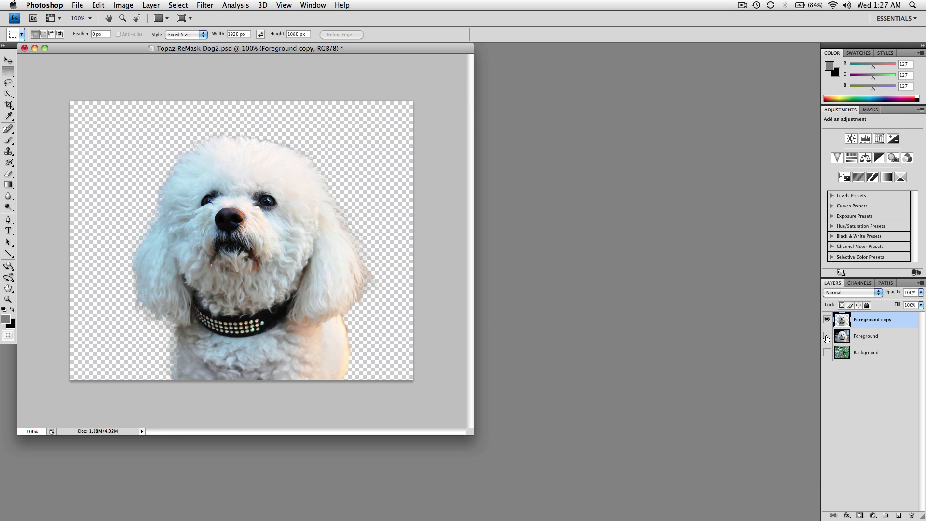
left_click(827, 320)
left_click(826, 336)
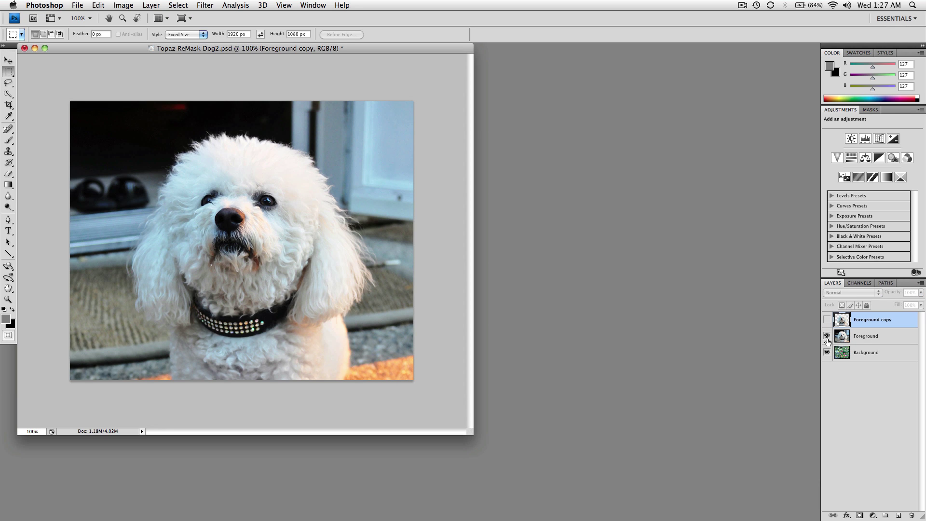
left_click(826, 353)
left_click(826, 336)
left_click(826, 319)
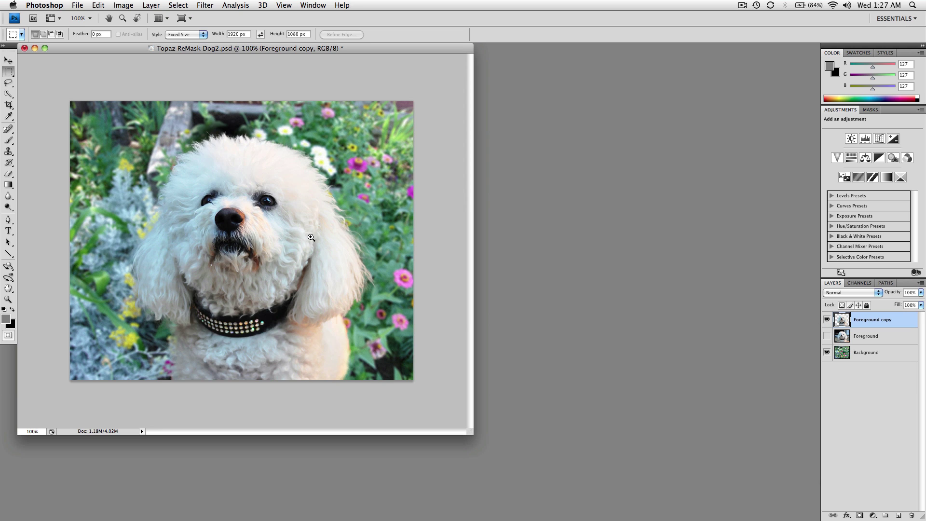
Examine the dog's fur edges against the flower background at 200% and 300%, and finish on the whole composite at 100% in full screen.
left_click(309, 237)
key("f")
left_click_drag(586, 250, 520, 286)
left_click(630, 260)
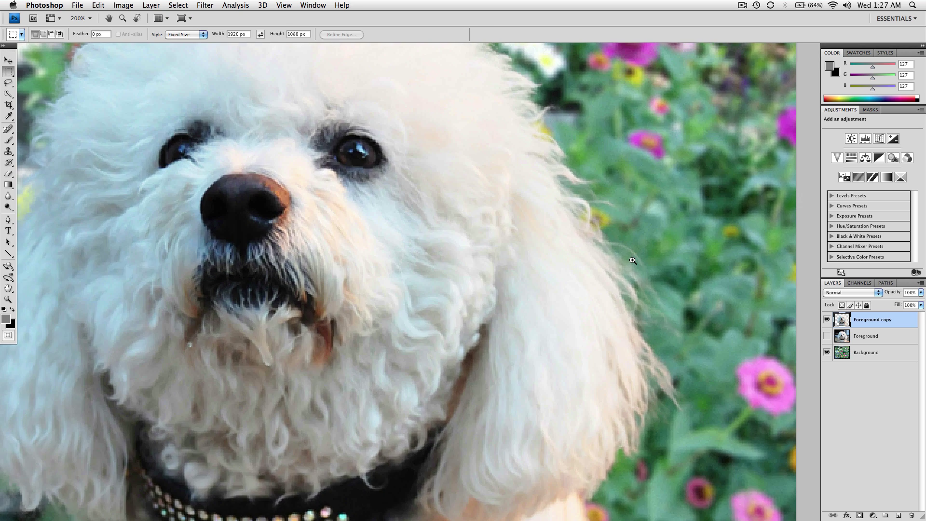
left_click_drag(580, 208, 618, 266)
left_click_drag(496, 219, 586, 275)
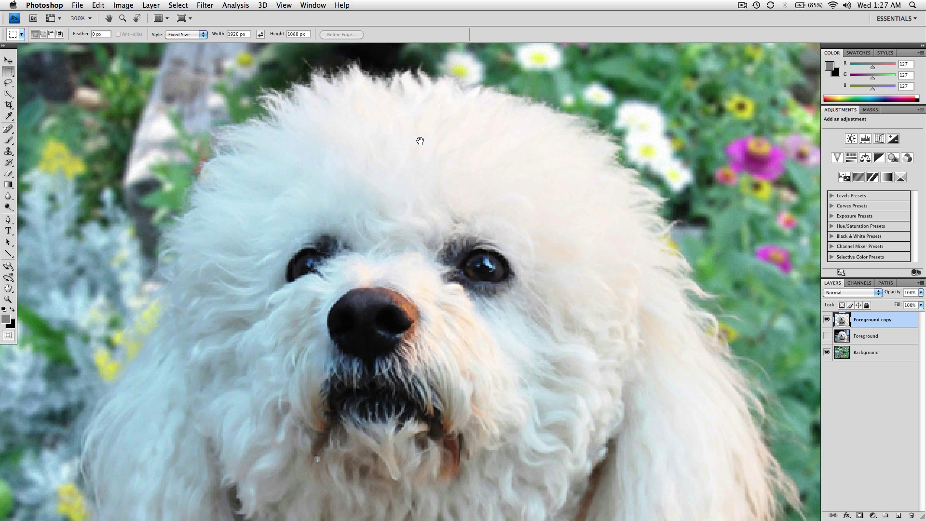
left_click_drag(241, 276, 268, 254)
left_click_drag(303, 157, 321, 195)
left_click_drag(255, 289, 281, 196)
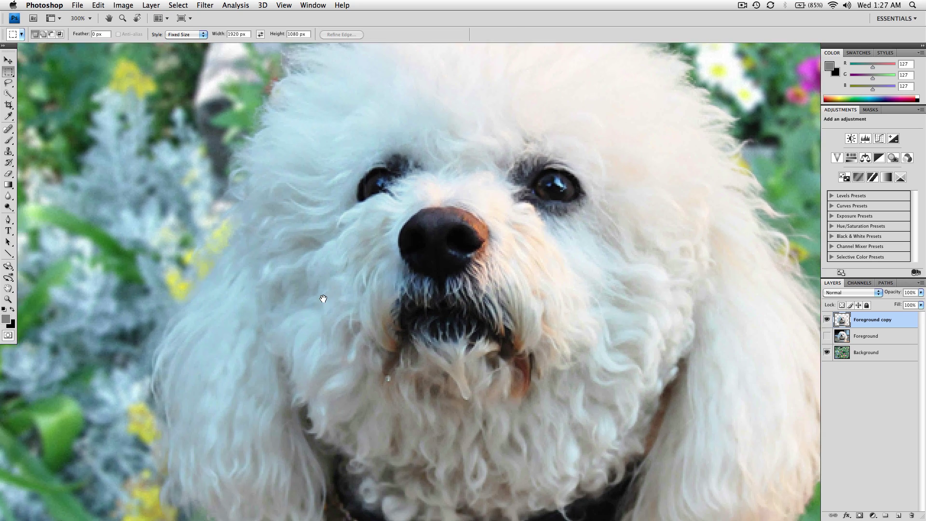
left_click_drag(320, 295, 304, 227)
left_click_drag(569, 299, 407, 289)
left_click_drag(553, 270, 561, 327)
left_click_drag(473, 82, 510, 178)
left_click_drag(578, 312, 540, 215)
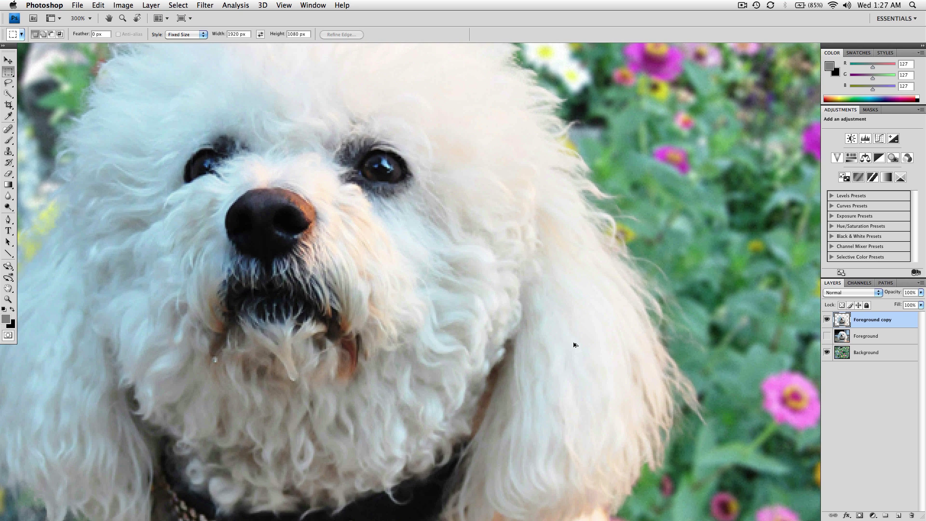
key("super+1")
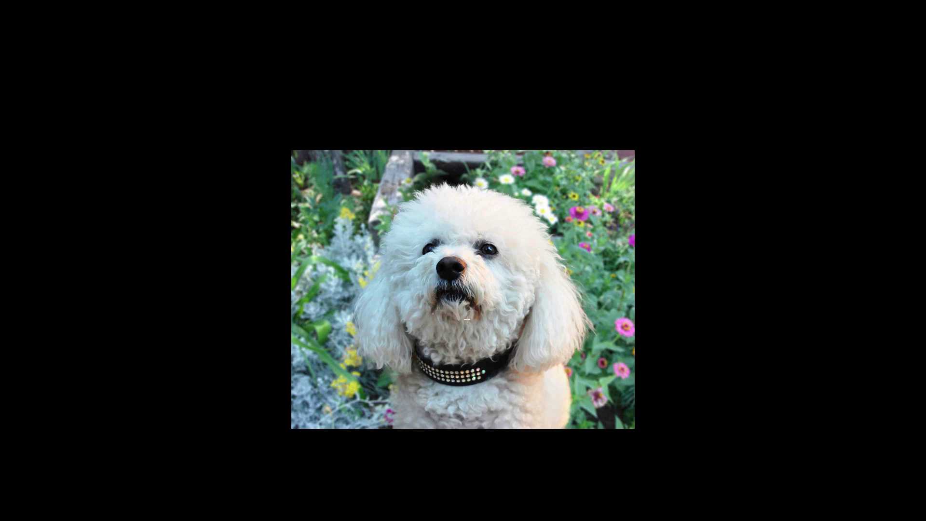
Leave full screen and close the dog composite document.
key("f")
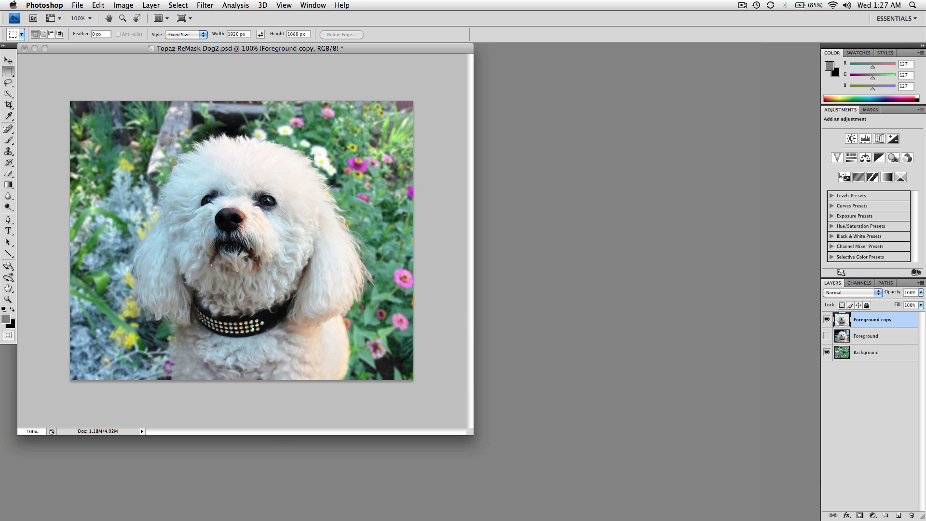
left_click(24, 48)
left_click(414, 161)
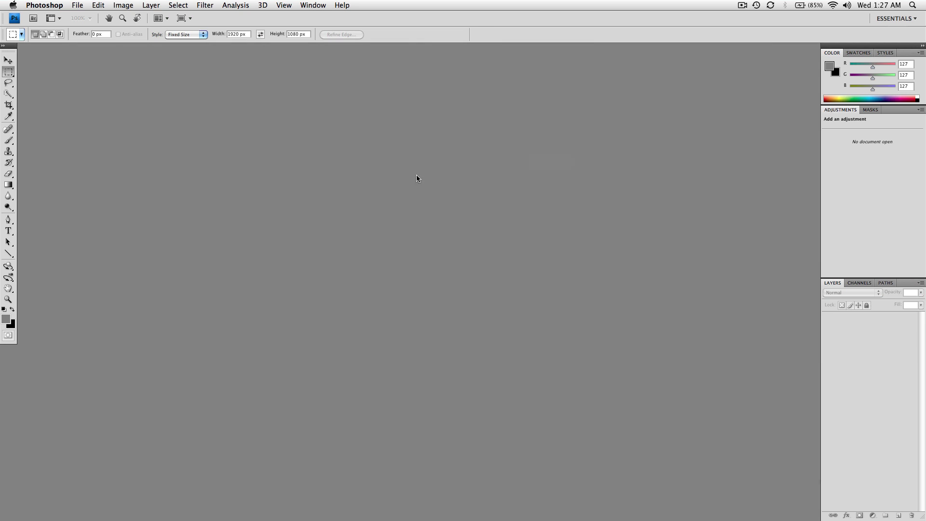
Open treeCloud.jpg from the remaskImages folder inside the ReMask3 folder on the desktop.
left_click(74, 5)
mouse_move(94, 54)
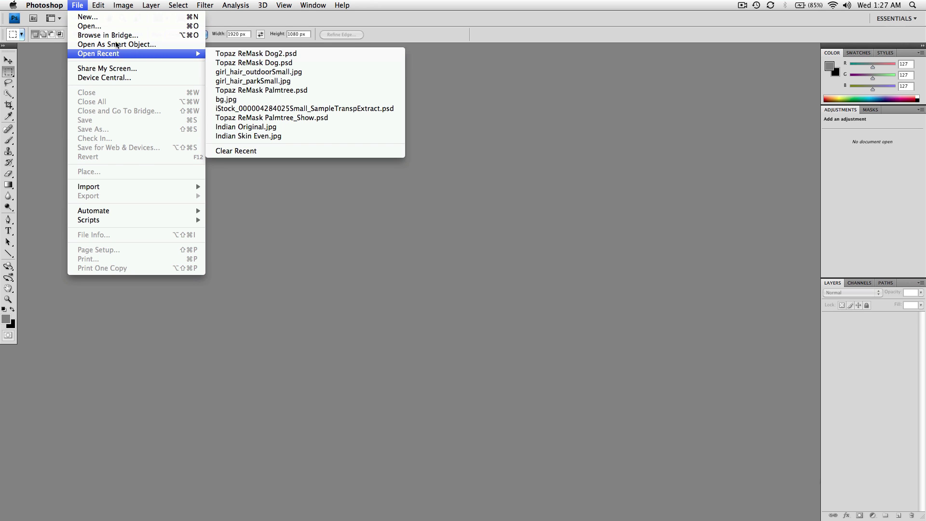
left_click(115, 27)
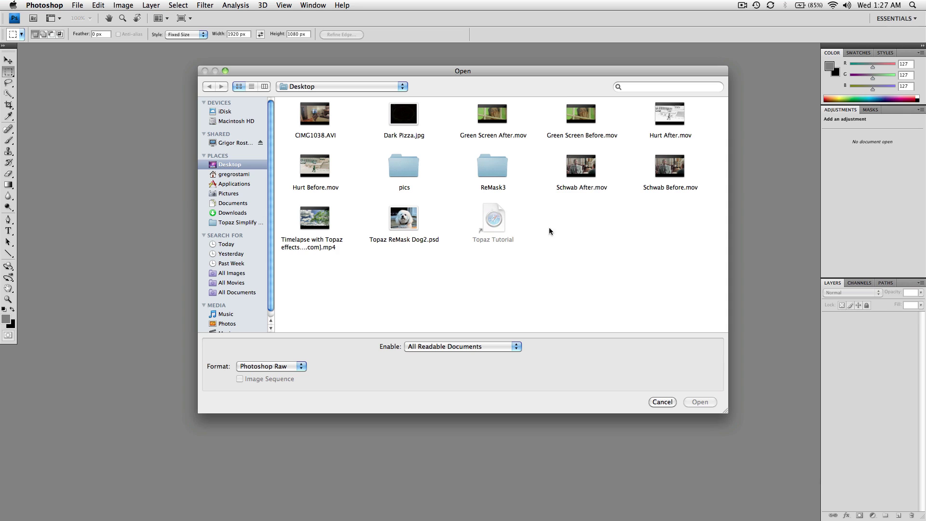
double_click(498, 173)
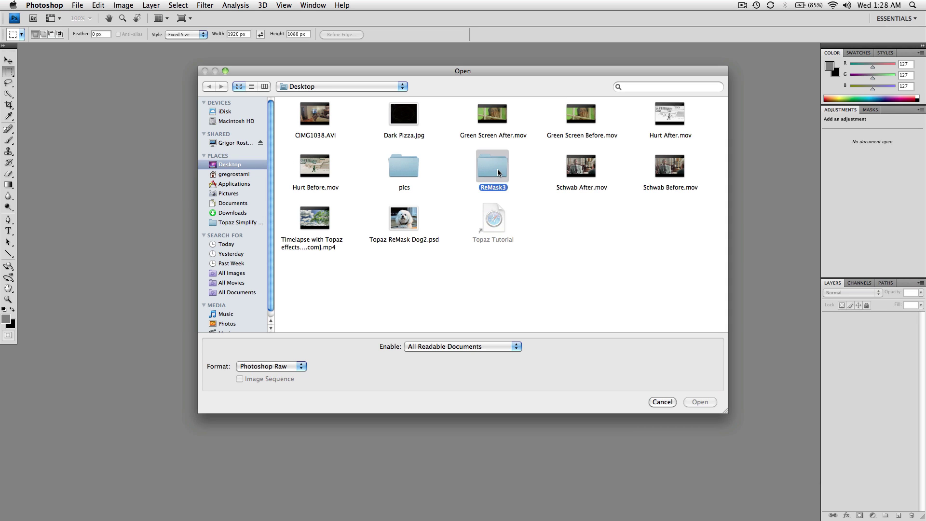
double_click(322, 119)
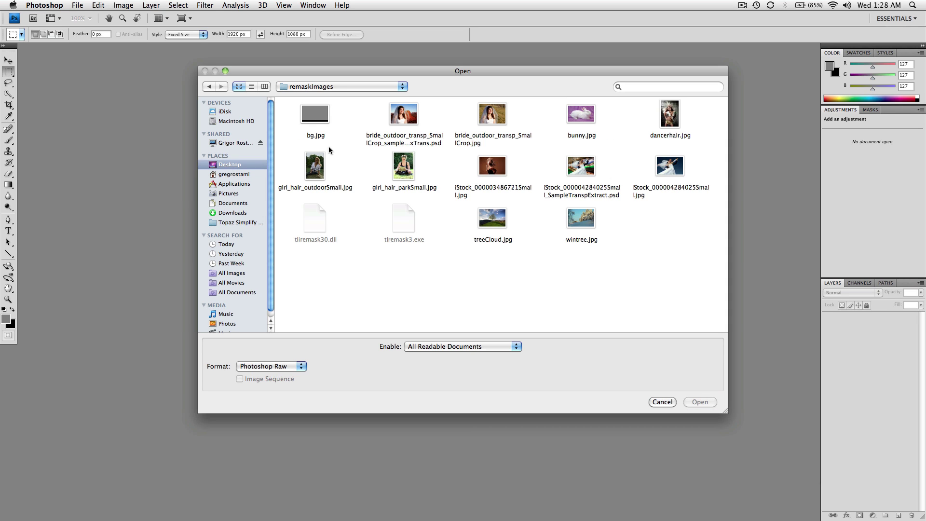
double_click(492, 217)
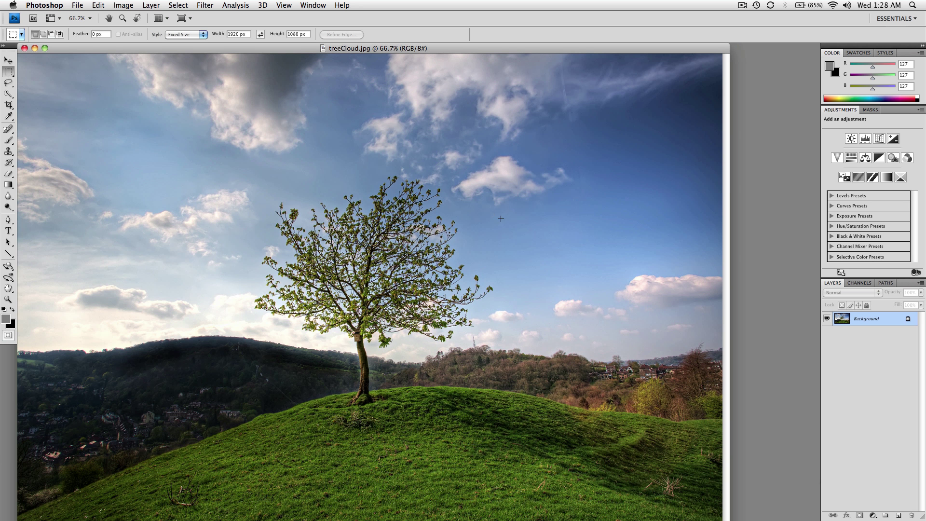
Crop the image closely around the tree, keeping a strip of grass below the trunk, and shrink the document window slightly.
key("super+1")
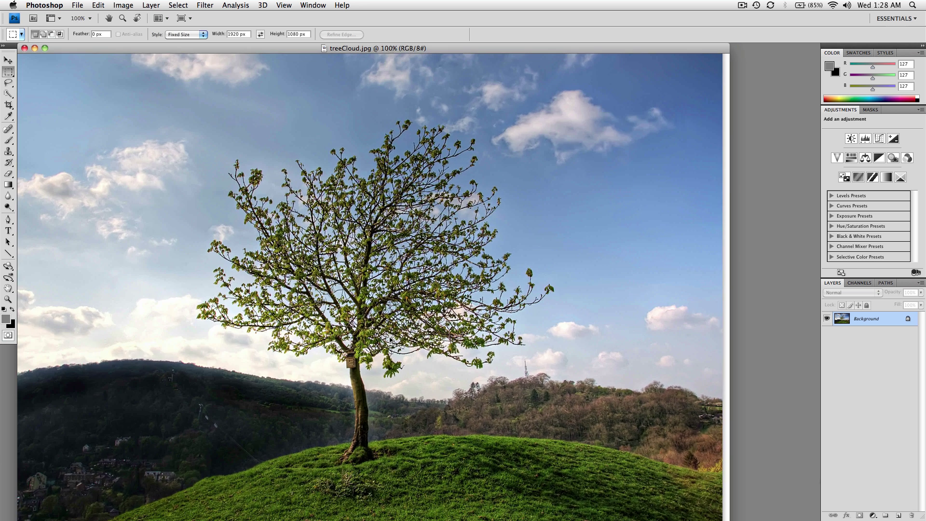
left_click_drag(318, 367, 329, 349)
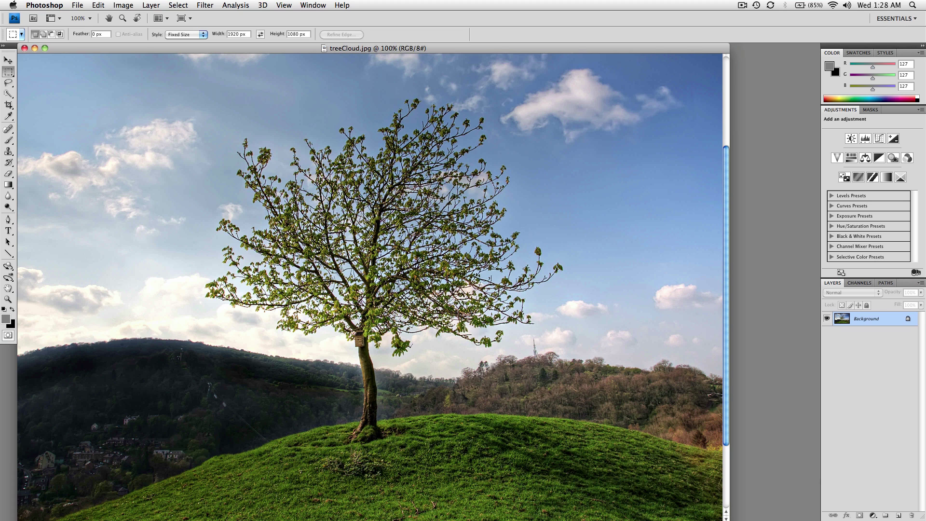
key("c")
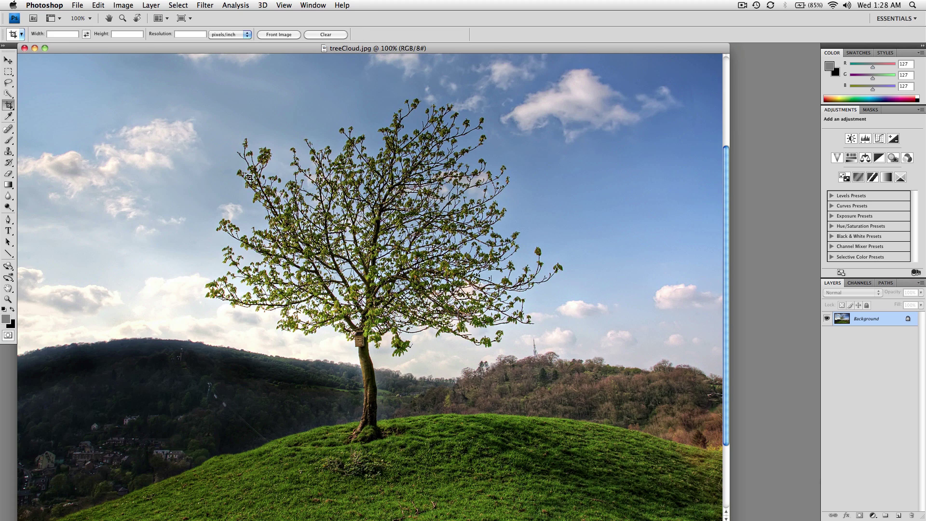
mouse_move(188, 79)
left_mouse_down()
mouse_move(441, 252)
mouse_move(563, 402)
mouse_move(566, 453)
mouse_move(578, 465)
left_mouse_up()
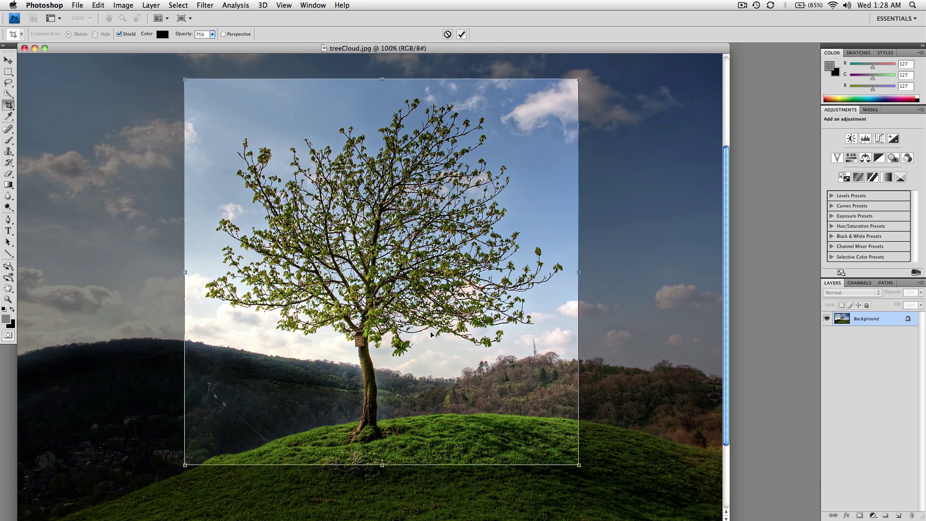
key("Return")
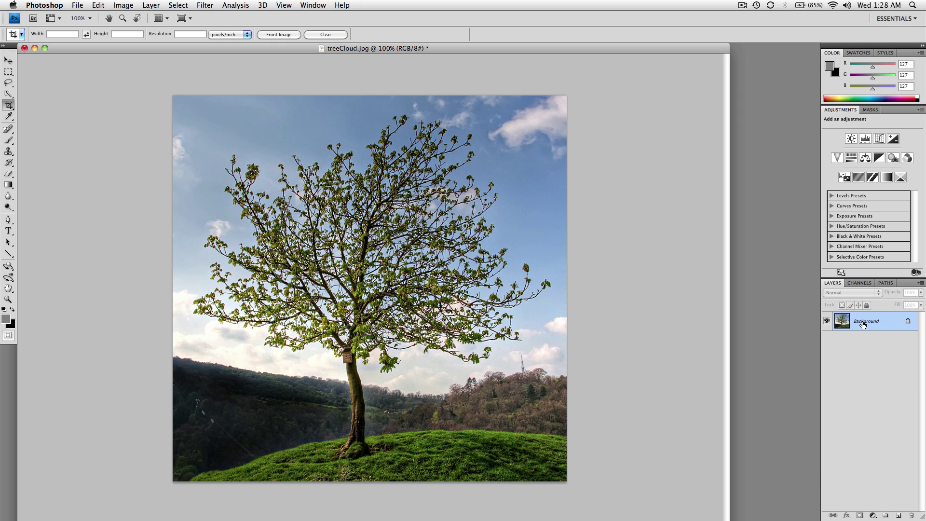
left_click_drag(726, 520, 723, 512)
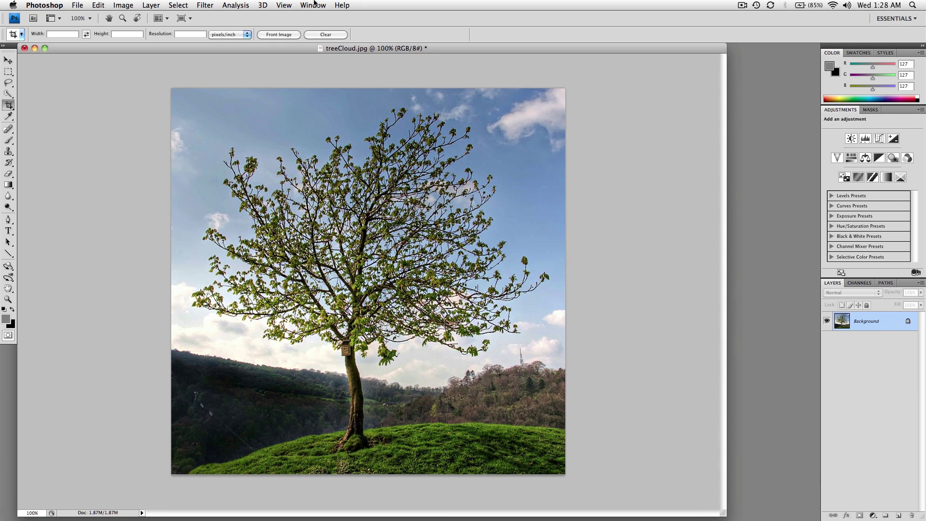
Send the cropped tree image to the Topaz ReMask 3 filter.
left_click(211, 6)
mouse_move(244, 214)
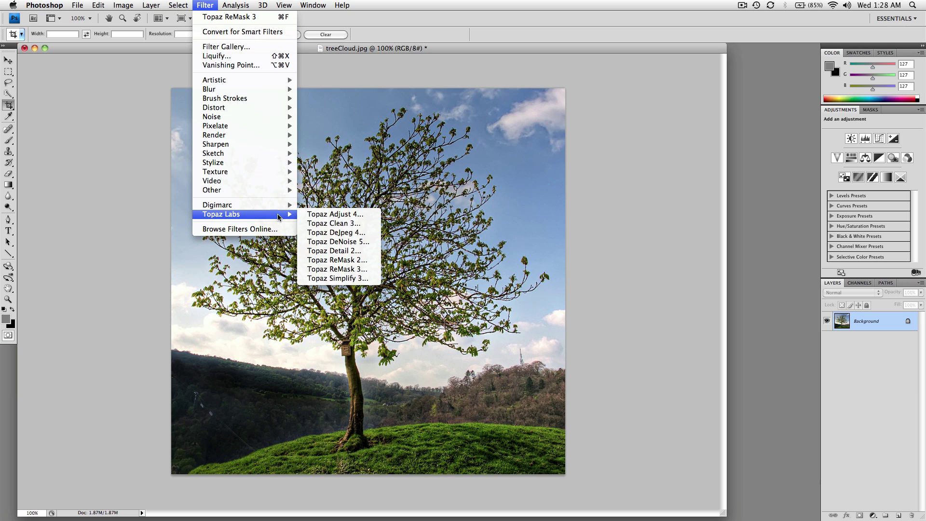
left_click(335, 269)
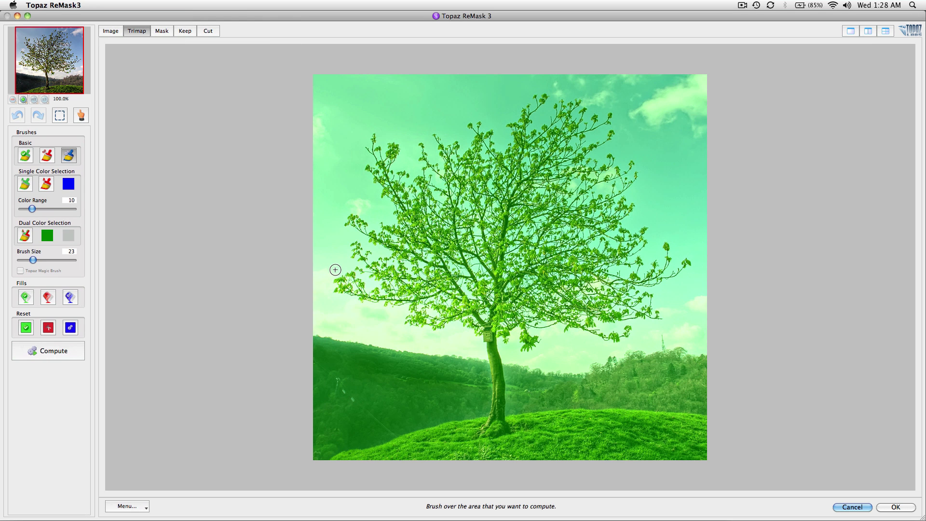
Enlarge the compute brush to 83 and paint a closed outline over the tree's crown edge and the whole trunk.
key("bracketright")
key("bracketright")
key("bracketright")
key("bracketright")
key("bracketright")
key("bracketright")
key("bracketright")
key("bracketright")
key("bracketright")
key("bracketright")
key("bracketright")
key("bracketright")
mouse_move(495, 423)
left_mouse_down()
mouse_move(494, 324)
mouse_move(535, 338)
mouse_move(615, 335)
mouse_move(646, 320)
mouse_move(673, 277)
mouse_move(620, 200)
mouse_move(623, 170)
mouse_move(606, 132)
mouse_move(567, 112)
mouse_move(426, 145)
mouse_move(407, 160)
mouse_move(375, 151)
mouse_move(385, 188)
mouse_move(359, 228)
mouse_move(367, 252)
mouse_move(352, 293)
mouse_move(419, 318)
mouse_move(483, 321)
left_mouse_up()
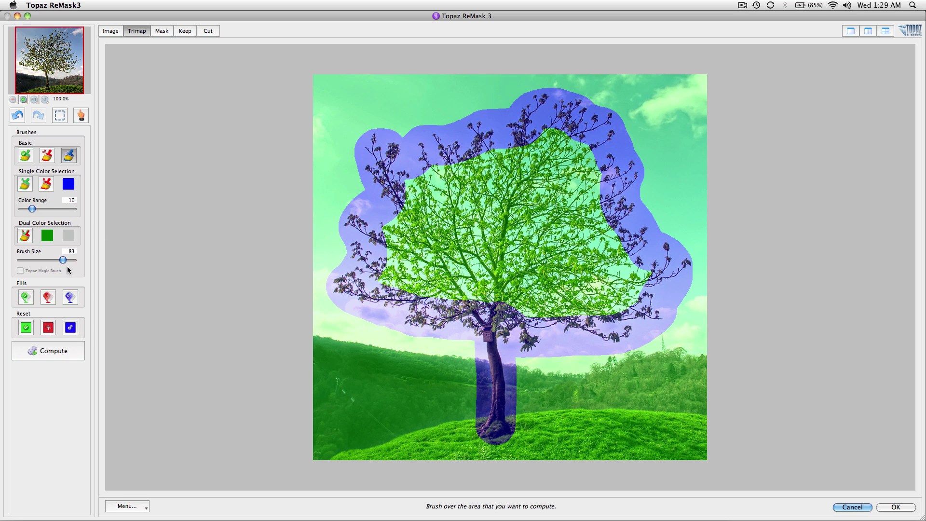
Fill the inside of the crown outline as compute and the surrounding sky and landscape as cut.
left_click(76, 301)
left_click(488, 218)
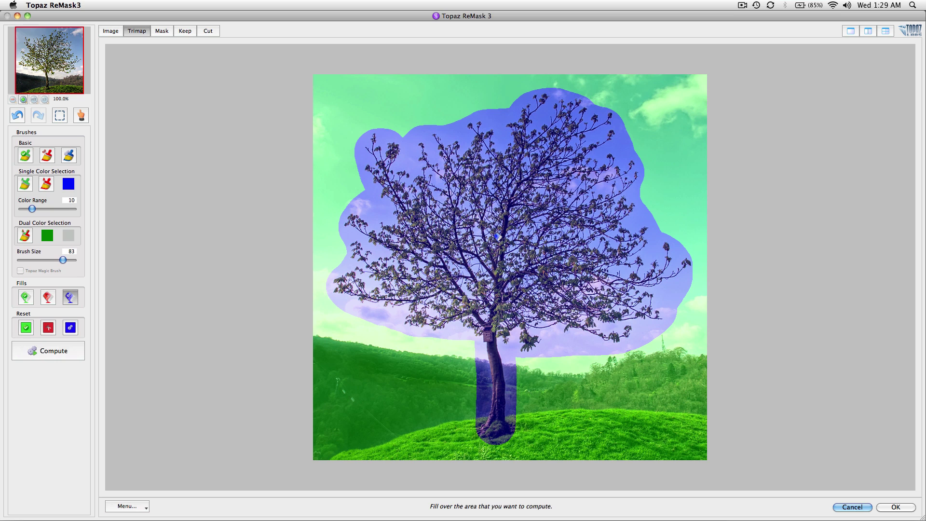
left_click(48, 299)
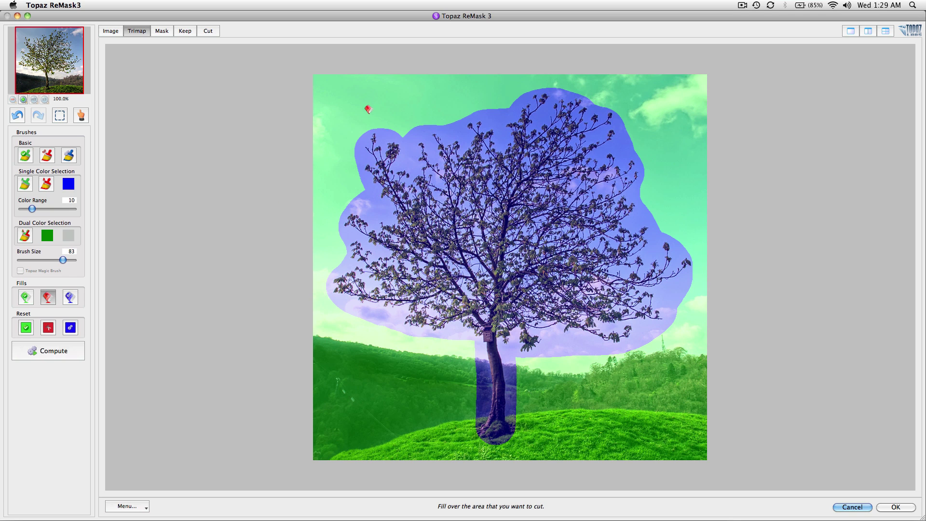
left_click(367, 106)
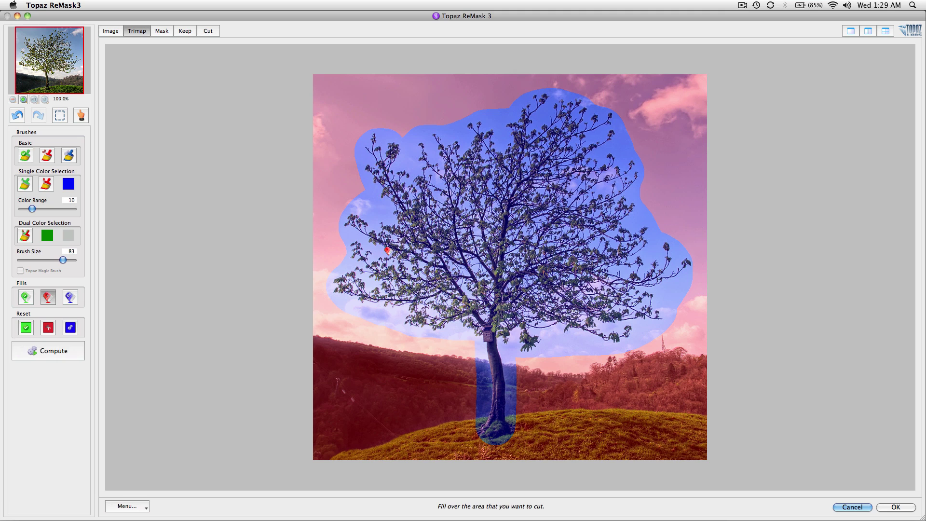
Mark short keep strokes along the middle of the trunk with the basic keep brush at size 6.
left_click(26, 155)
key("bracketleft")
key("bracketleft")
key("bracketleft")
key("bracketleft")
key("bracketleft")
key("bracketleft")
key("bracketleft")
key("bracketleft")
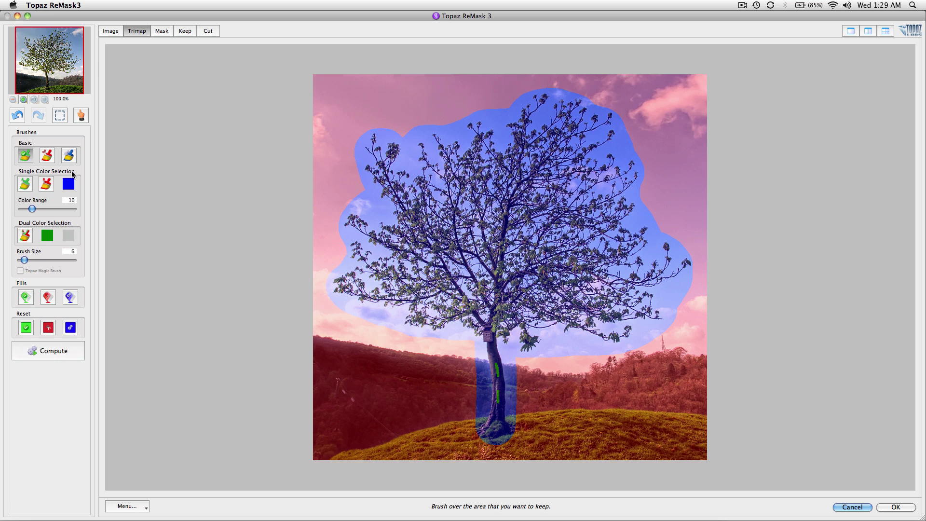
Set the single color keep brush to color range 16, sample the dark trunk color and brush the tree at size 105.
left_click(26, 183)
left_click_drag(35, 212, 39, 211)
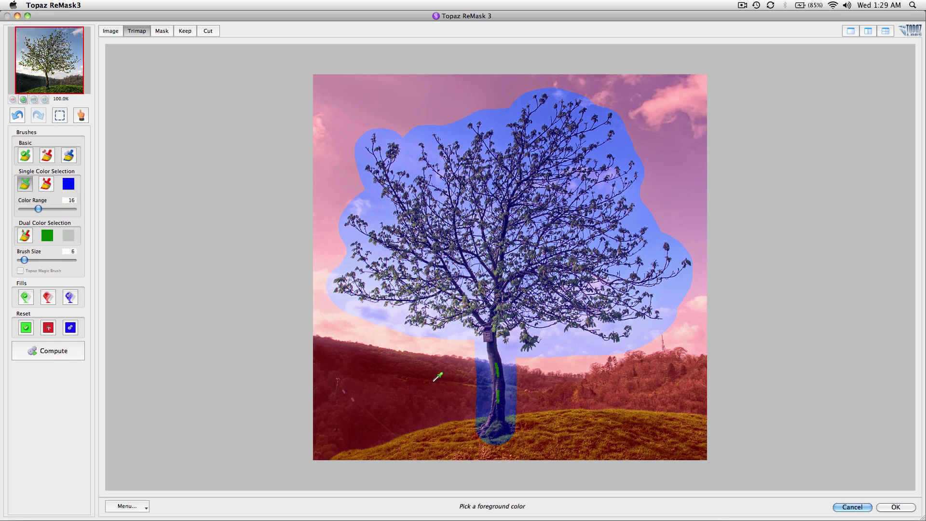
left_click(497, 356)
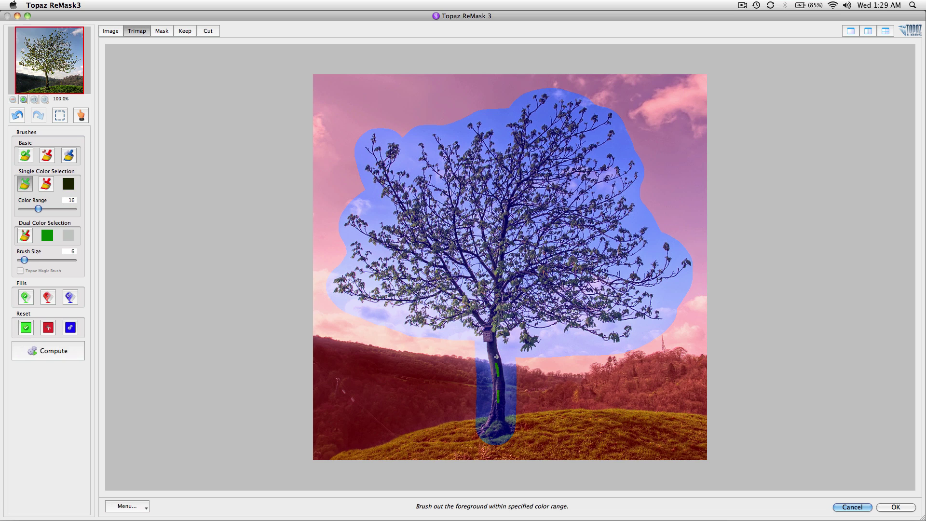
scroll(496, 357, "up", 10)
mouse_move(496, 357)
left_mouse_down()
mouse_move(500, 335)
mouse_move(492, 418)
mouse_move(491, 328)
mouse_move(526, 274)
mouse_move(500, 294)
mouse_move(513, 257)
mouse_move(460, 312)
mouse_move(365, 282)
mouse_move(346, 250)
mouse_move(389, 159)
mouse_move(456, 160)
mouse_move(546, 126)
mouse_move(530, 103)
mouse_move(607, 191)
mouse_move(539, 249)
mouse_move(537, 320)
mouse_move(560, 321)
mouse_move(673, 280)
left_mouse_up()
Sample darker colors from the central and left branches at 300% zoom and brush the matching branches as keep.
key("super+equal")
key("super+equal")
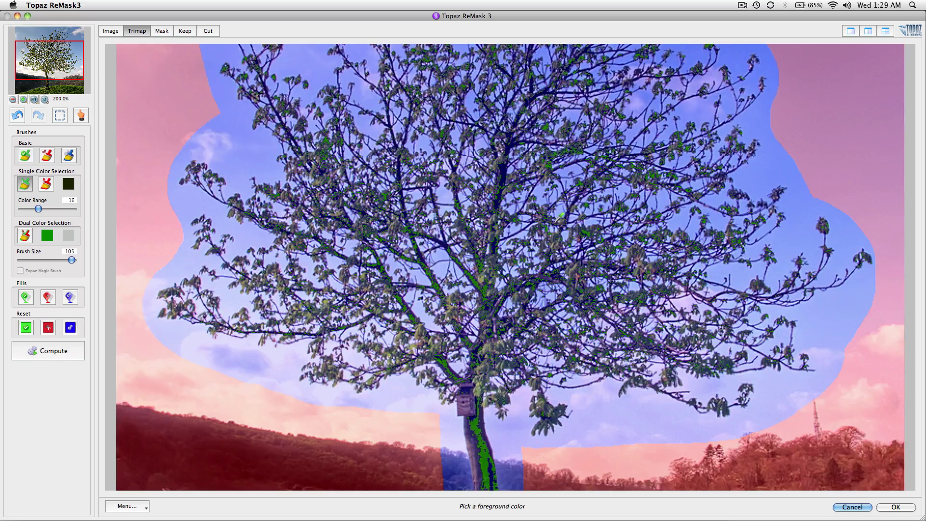
left_click(494, 168)
mouse_move(494, 167)
left_mouse_down()
mouse_move(501, 156)
mouse_move(461, 311)
mouse_move(463, 184)
mouse_move(422, 194)
left_mouse_up()
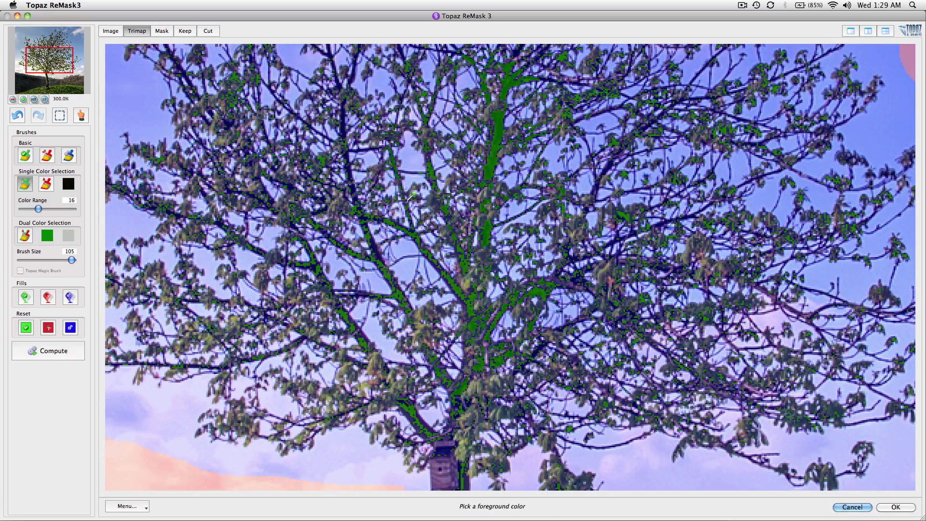
left_click(349, 166)
mouse_move(349, 166)
left_mouse_down()
mouse_move(346, 269)
mouse_move(270, 281)
mouse_move(216, 247)
mouse_move(356, 302)
mouse_move(494, 240)
mouse_move(547, 272)
mouse_move(629, 192)
mouse_move(628, 231)
mouse_move(675, 243)
mouse_move(637, 257)
left_mouse_up()
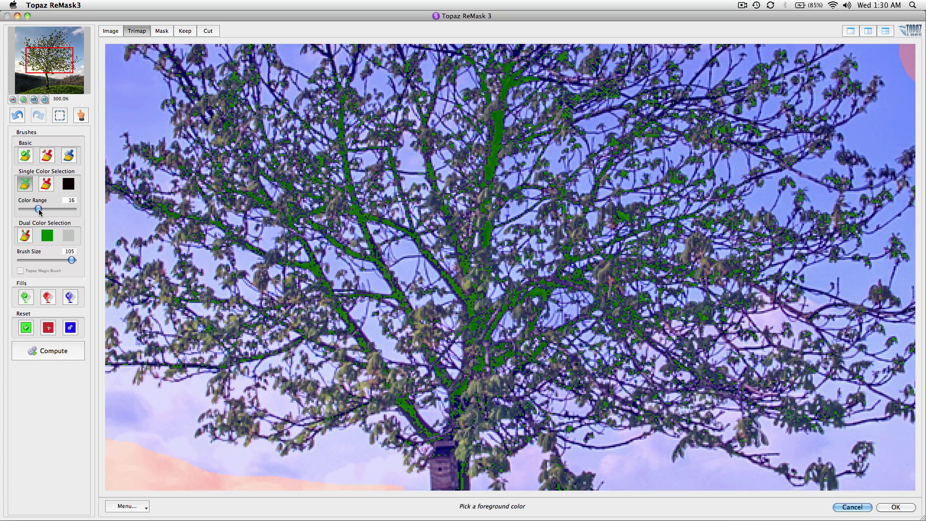
Sample colors from the birdhouse and from the light and dark trunk bark, and brush the birdhouse and trunk as keep.
scroll(402, 313, "down", 5)
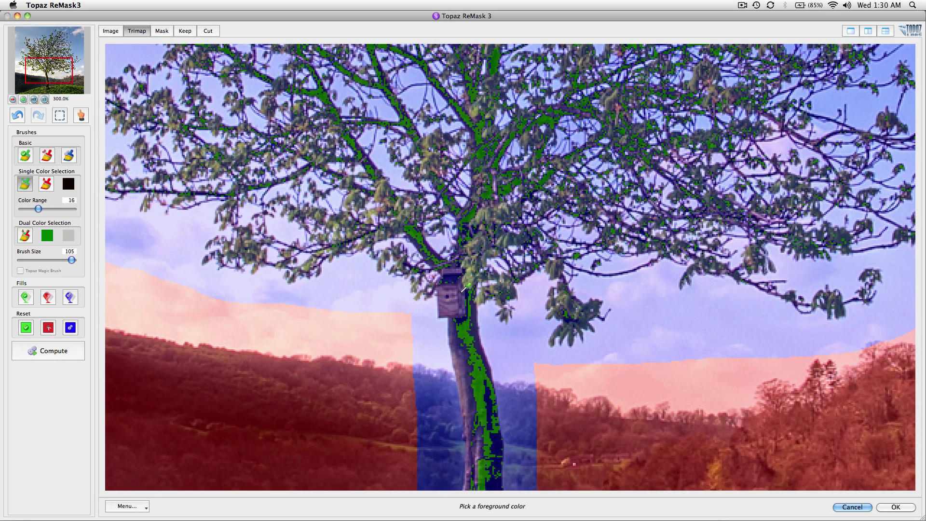
scroll(482, 355, "down", 3)
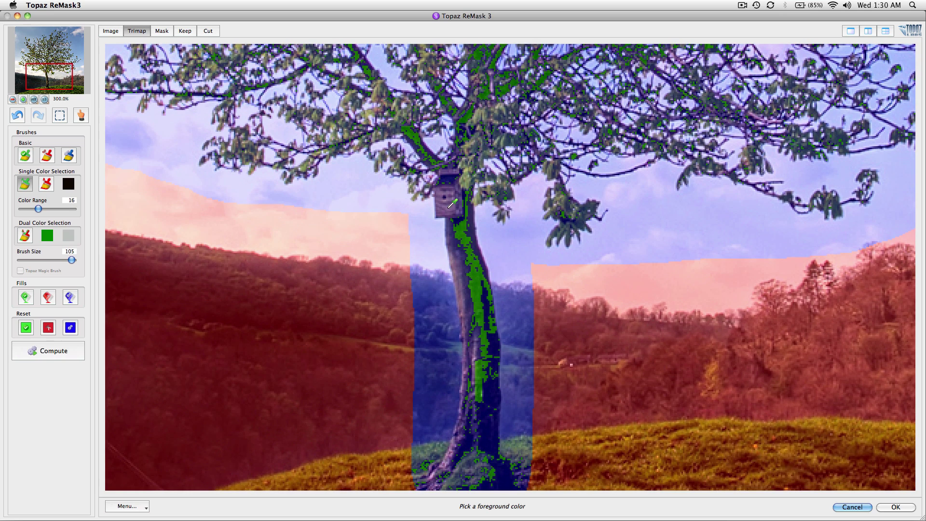
left_click(452, 203)
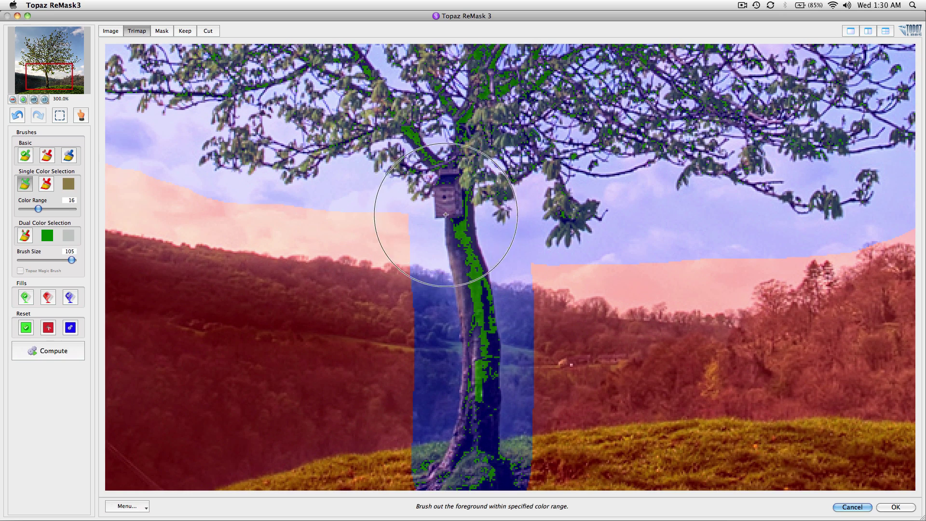
left_click_drag(428, 217, 466, 307)
left_click(459, 253)
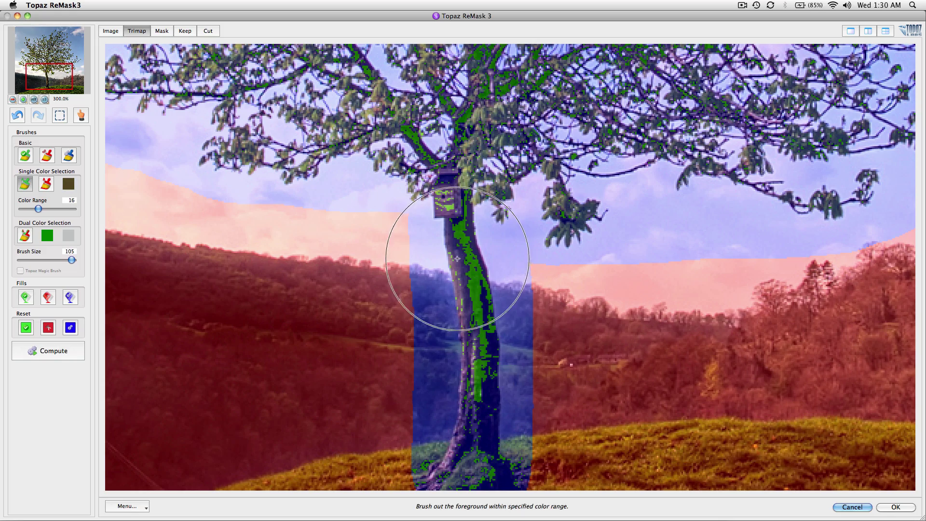
left_click(462, 212)
left_click(481, 411)
left_click_drag(481, 414, 477, 413)
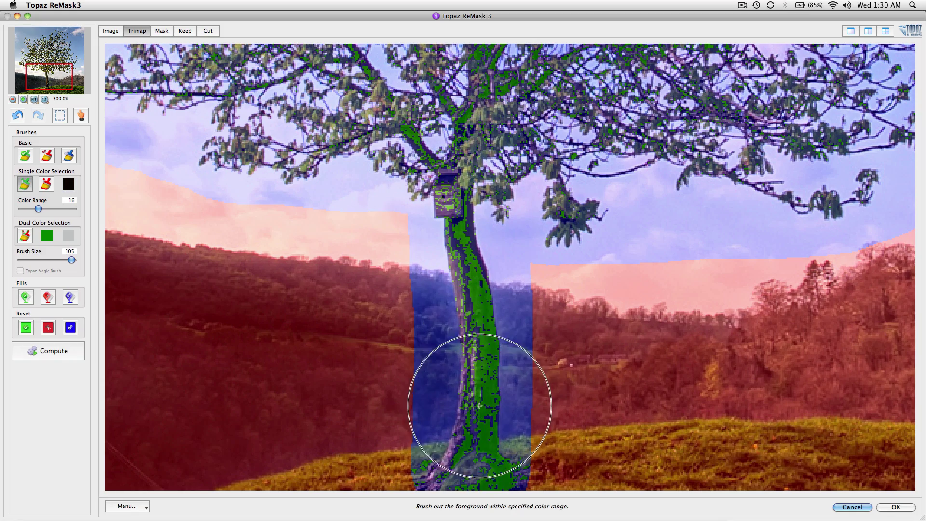
Sample olive leaf colors on the crown's left side and a dark color in the upper branches, and brush both areas as keep.
left_click_drag(434, 176, 547, 349)
left_click(356, 326)
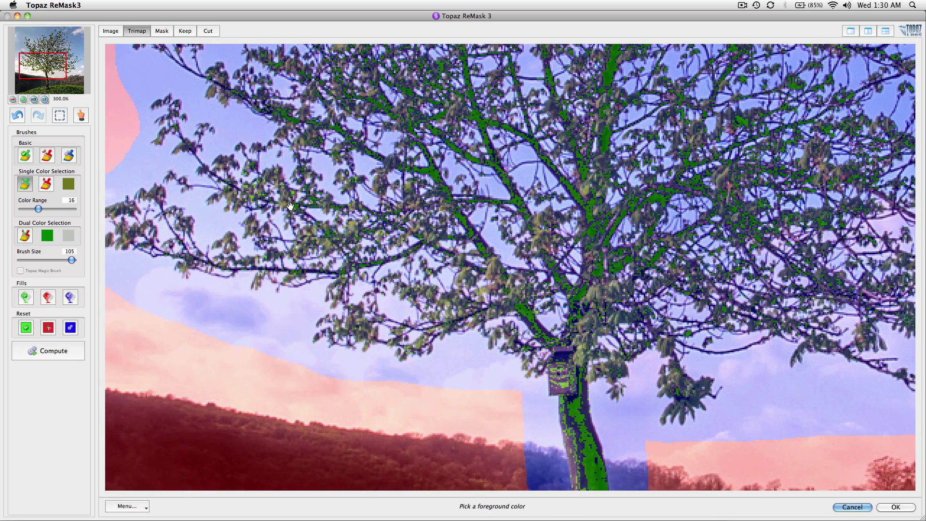
left_click_drag(262, 240, 329, 235)
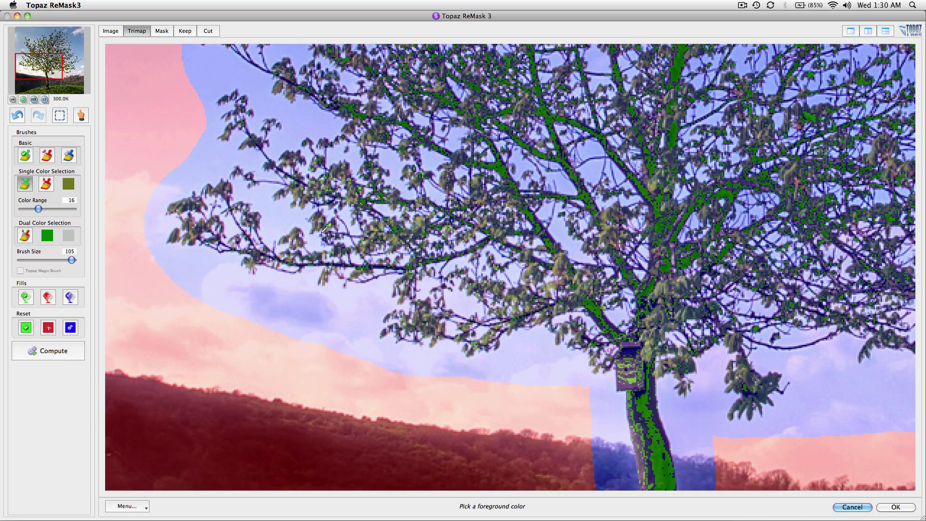
left_click(254, 217)
mouse_move(258, 238)
left_mouse_down()
mouse_move(299, 293)
mouse_move(308, 207)
left_mouse_up()
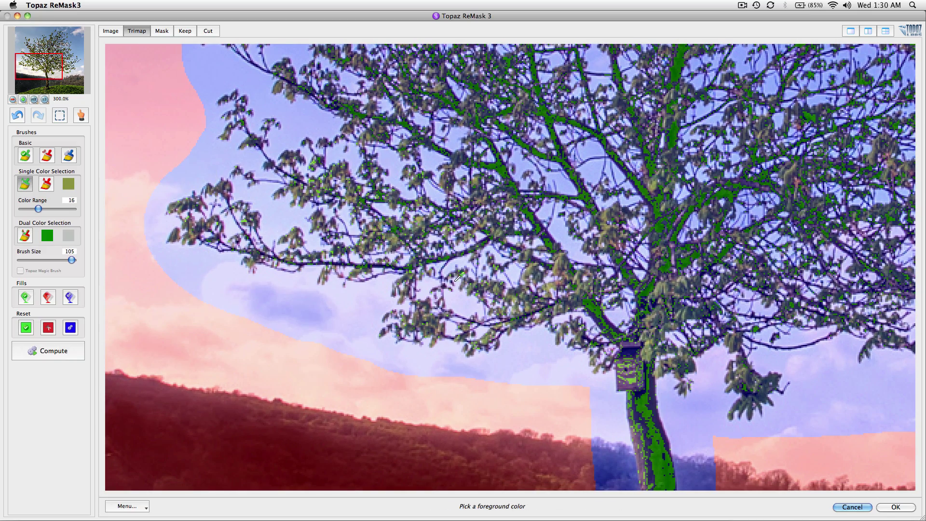
scroll(681, 250, "up", 5)
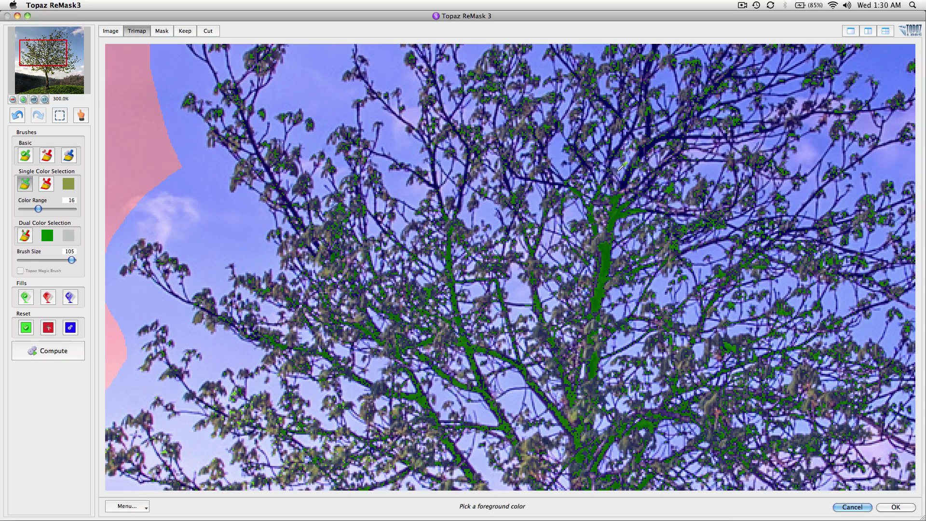
mouse_move(629, 173)
left_mouse_down()
mouse_move(654, 210)
mouse_move(666, 186)
left_mouse_up()
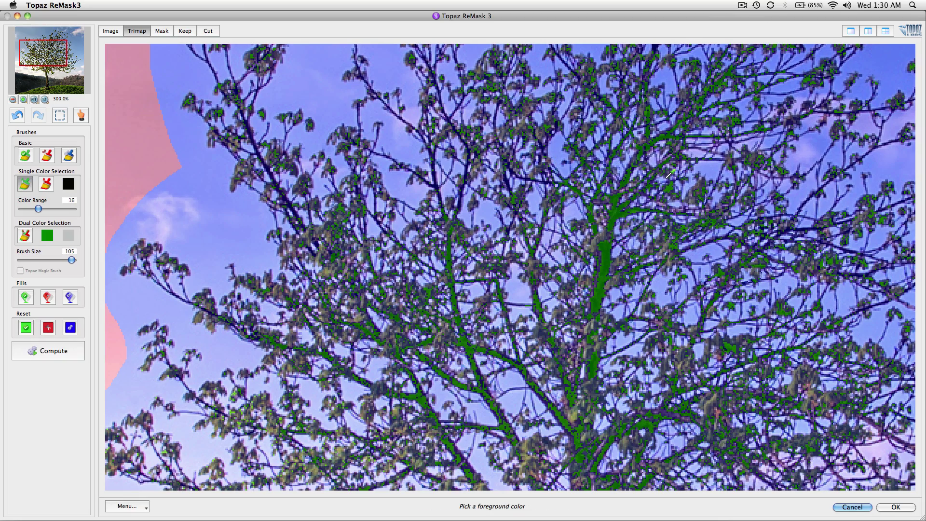
Sample a dark brown leaf color at the crown's right tip for the single color keep brush.
key("super+minus")
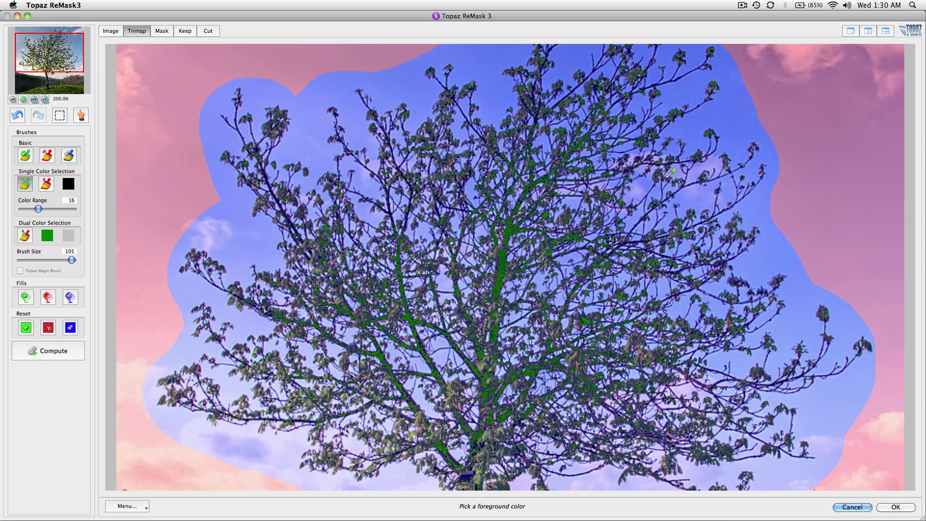
key("super+minus")
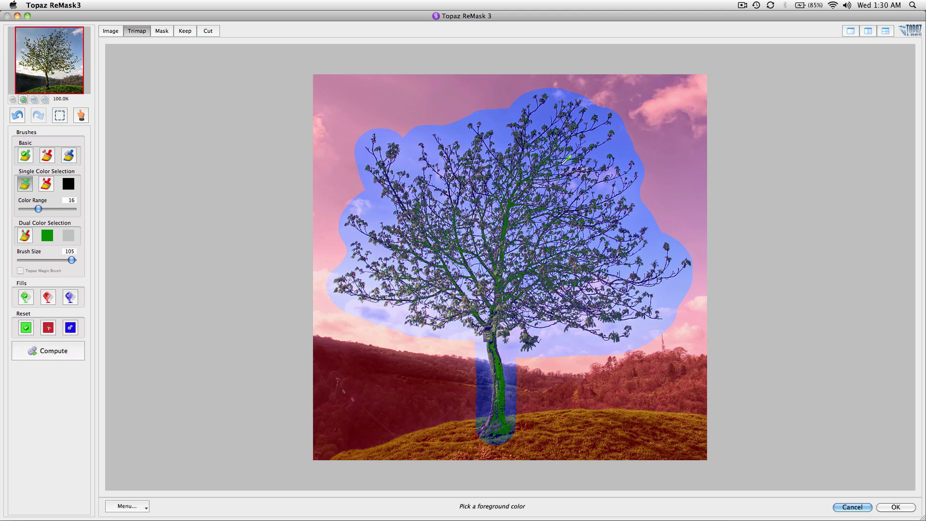
left_click(668, 247)
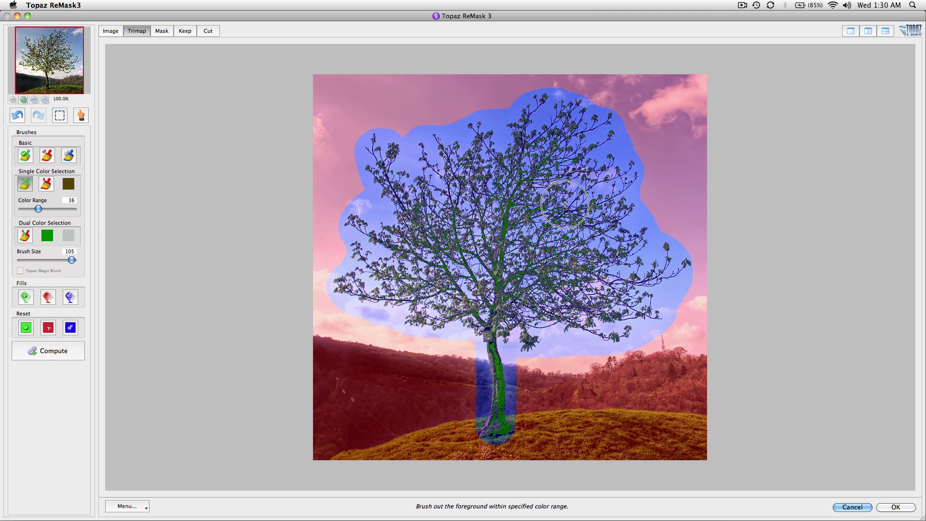
right_click(481, 167)
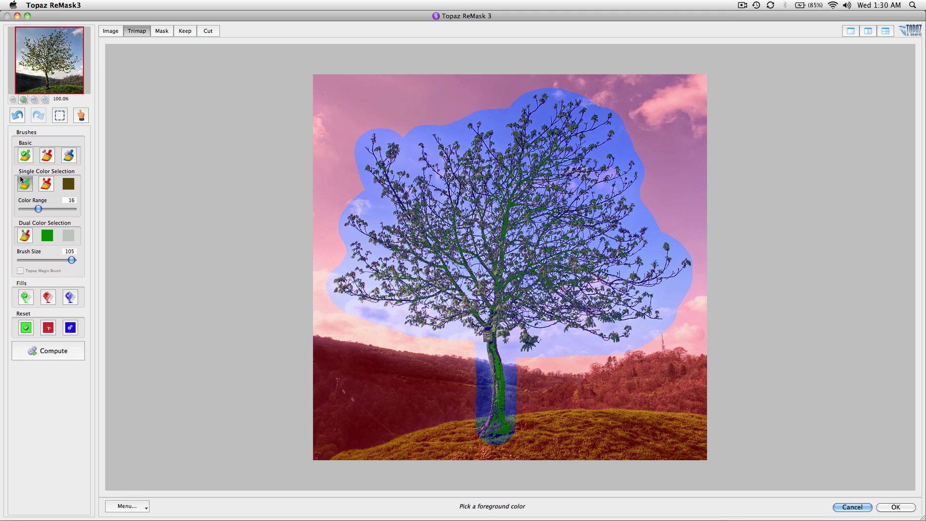
Set the single color cut brush to color range 19, sample the sky color and brush the sky above and along the tree's right side.
left_click(46, 186)
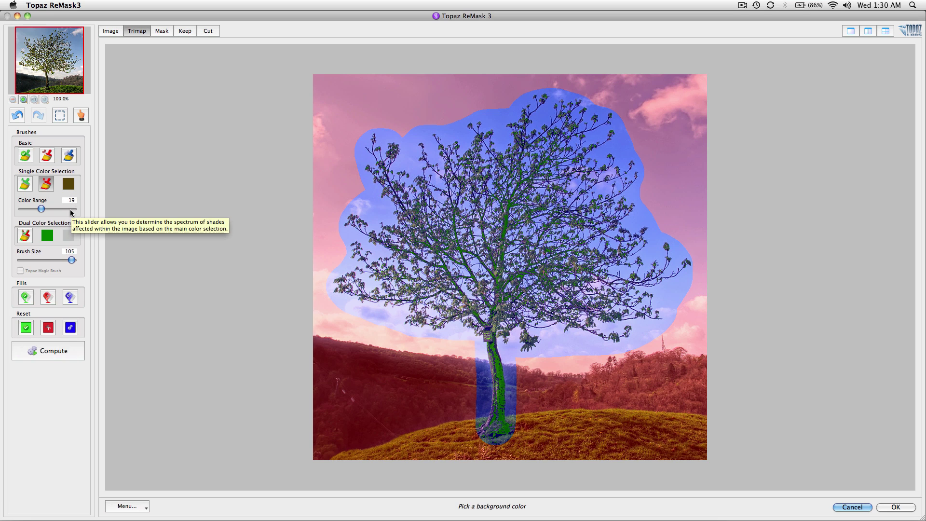
left_click(450, 132)
mouse_move(453, 114)
left_mouse_down()
mouse_move(471, 130)
mouse_move(363, 145)
mouse_move(506, 139)
mouse_move(462, 145)
mouse_move(574, 125)
mouse_move(630, 143)
left_mouse_up()
mouse_move(643, 195)
left_mouse_down()
mouse_move(659, 239)
mouse_move(636, 164)
left_mouse_up()
left_click_drag(684, 290, 641, 256)
mouse_move(644, 319)
left_mouse_down()
mouse_move(571, 348)
mouse_move(490, 348)
mouse_move(548, 355)
left_mouse_up()
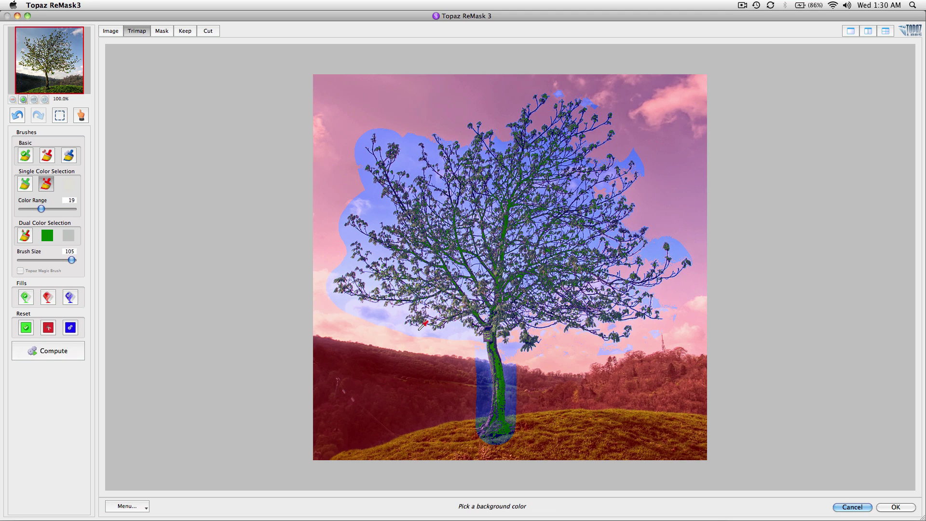
Sample sky colors around the crown's lower left and upper left edges and brush those areas as cut.
left_click_drag(463, 326, 367, 324)
left_click(378, 303)
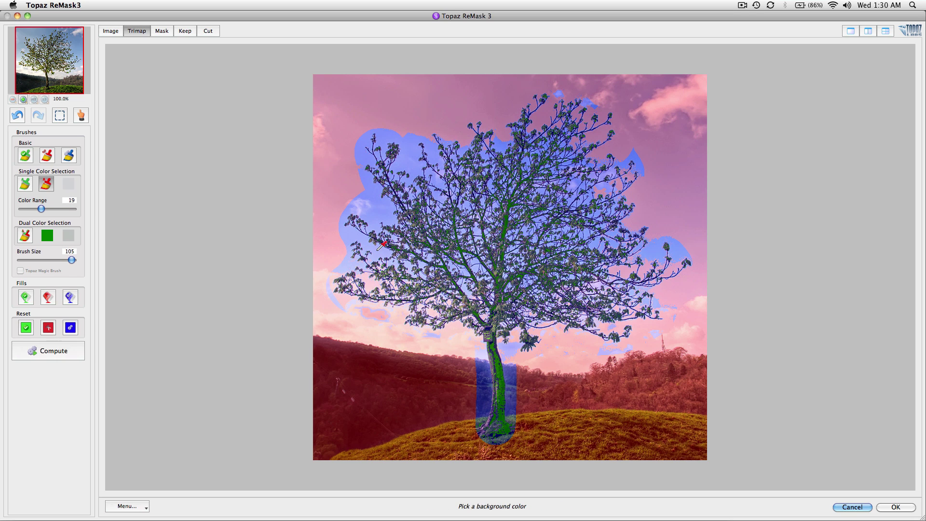
left_click(375, 187)
mouse_move(379, 183)
left_mouse_down()
mouse_move(382, 221)
mouse_move(357, 169)
mouse_move(355, 105)
mouse_move(363, 158)
mouse_move(419, 202)
mouse_move(420, 155)
left_mouse_up()
left_click(368, 129)
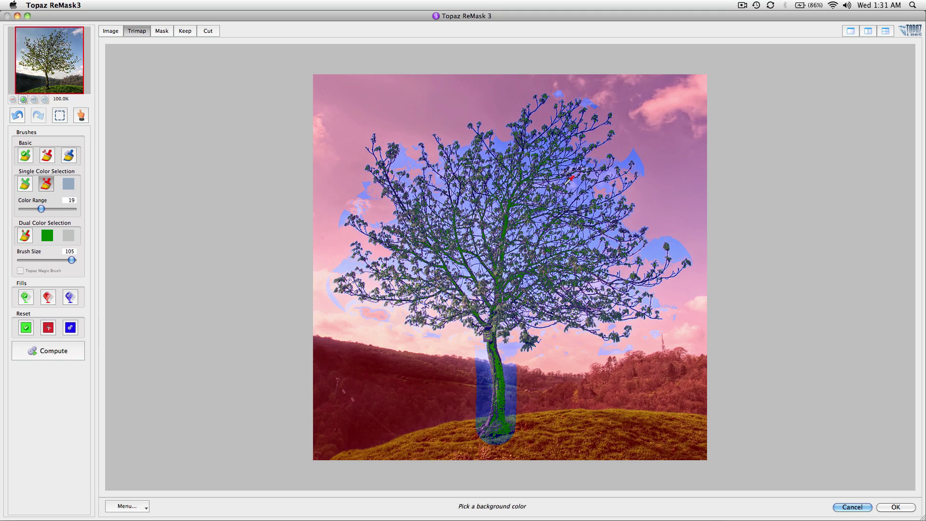
Sample cloud and sky colors between the right and central branches at 200% zoom and brush the gaps as cut.
scroll(569, 209, "up", 3)
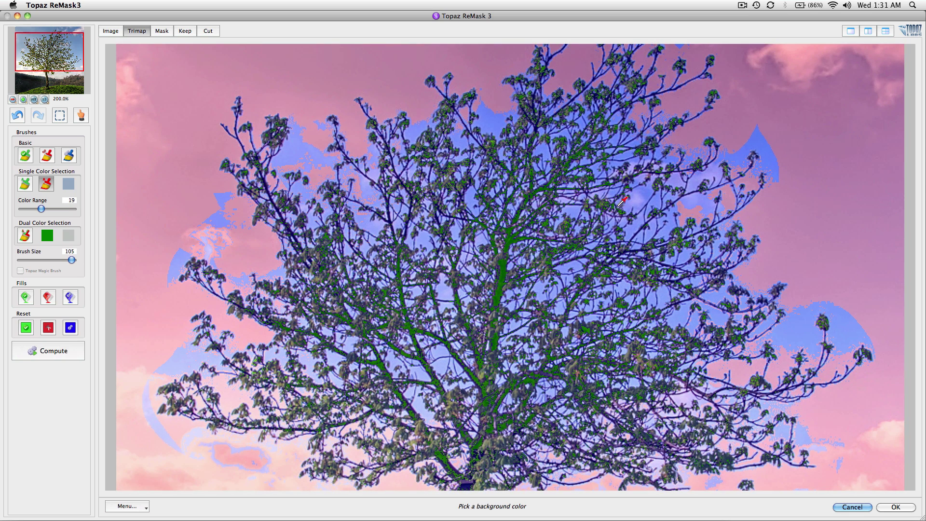
left_click(637, 197)
left_click_drag(637, 198, 693, 257)
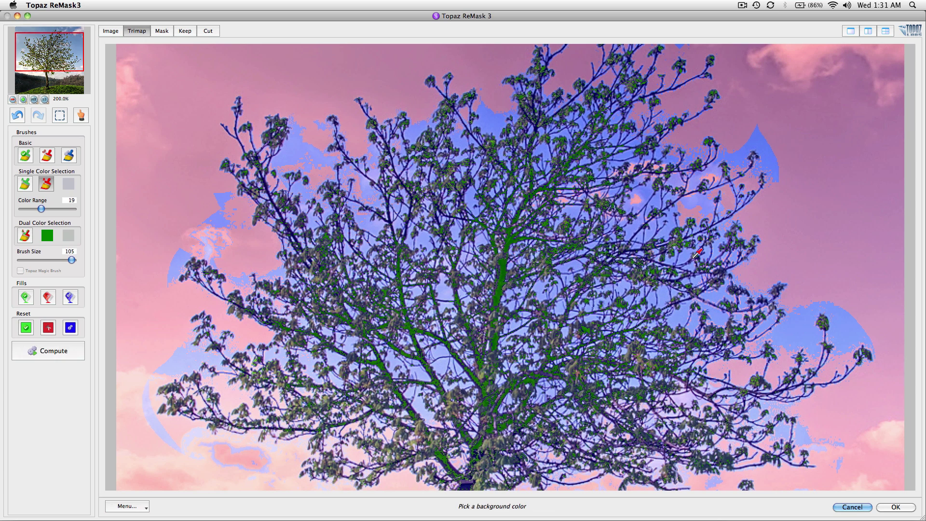
mouse_move(581, 242)
left_mouse_down()
mouse_move(584, 309)
mouse_move(559, 292)
left_mouse_up()
mouse_move(448, 284)
left_mouse_down()
mouse_move(393, 220)
mouse_move(373, 212)
mouse_move(386, 125)
mouse_move(501, 429)
left_mouse_up()
Sample sky colors around the crown's lower right branches and brush the matching sky as cut.
scroll(518, 315, "down", 5)
mouse_move(672, 144)
left_mouse_down()
mouse_move(672, 158)
mouse_move(718, 144)
left_mouse_up()
left_click_drag(845, 174, 845, 177)
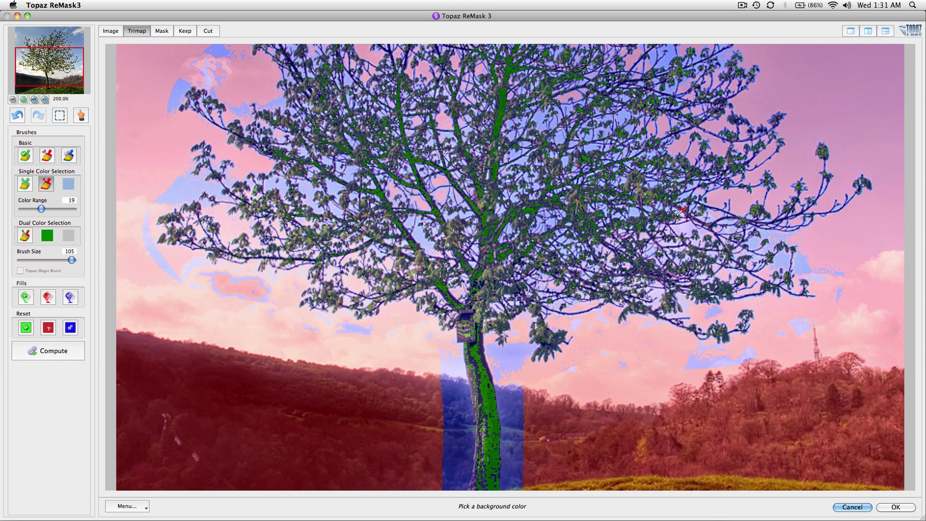
left_click(688, 221)
mouse_move(688, 221)
left_mouse_down()
mouse_move(670, 214)
mouse_move(764, 256)
mouse_move(593, 173)
left_mouse_up()
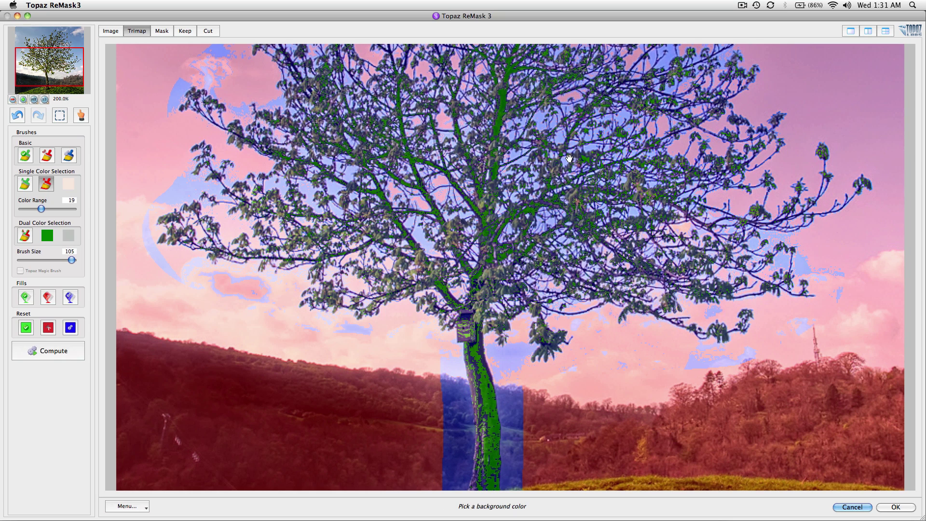
Sample pale sky colors in the gaps of the central and left branches and brush them as cut.
scroll(585, 210, "up", 3)
left_click(563, 237)
mouse_move(562, 236)
left_mouse_down()
mouse_move(461, 312)
mouse_move(334, 287)
mouse_move(326, 147)
left_mouse_up()
left_click(423, 332)
left_click(301, 94)
mouse_move(302, 94)
left_mouse_down()
mouse_move(467, 342)
mouse_move(273, 332)
left_mouse_up()
left_click(197, 286)
mouse_move(197, 286)
left_mouse_down()
mouse_move(407, 240)
mouse_move(434, 352)
left_mouse_up()
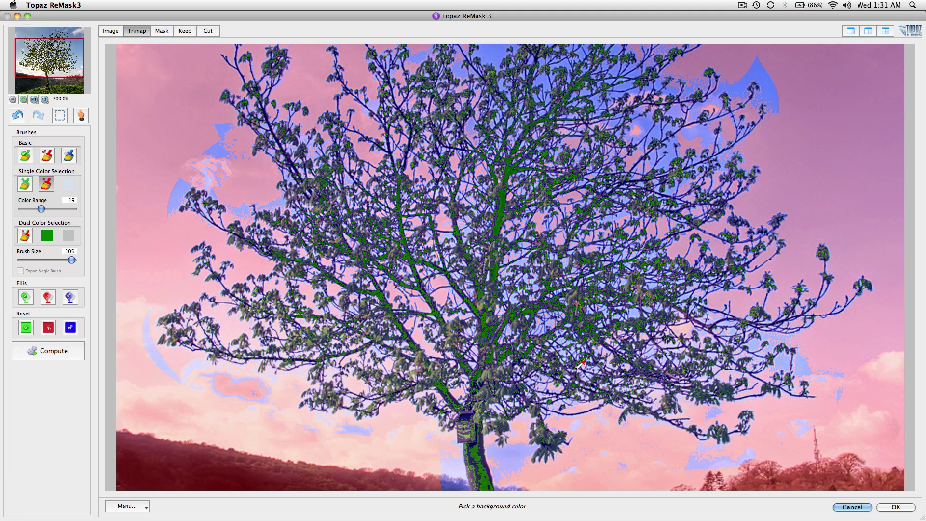
Compute the tree mask and examine its crown and trunk at 200% zoom.
key("super+minus")
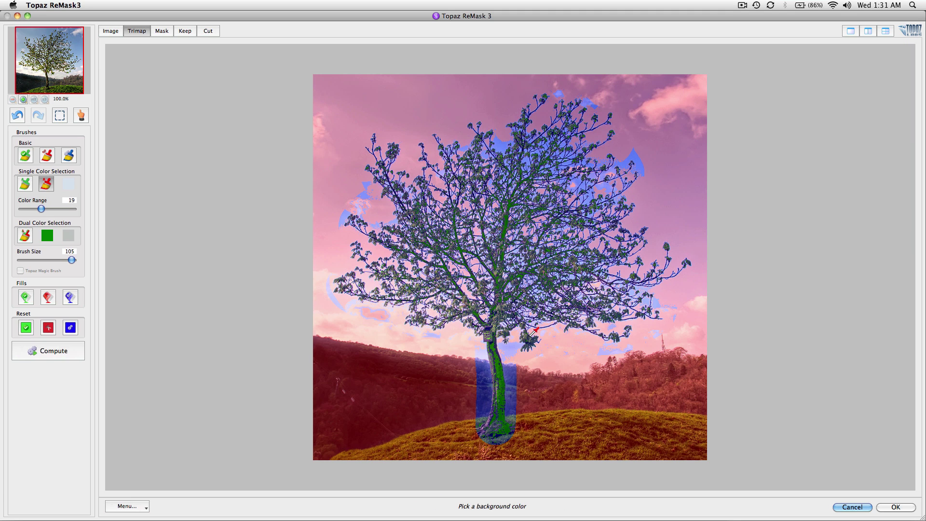
left_click(66, 354)
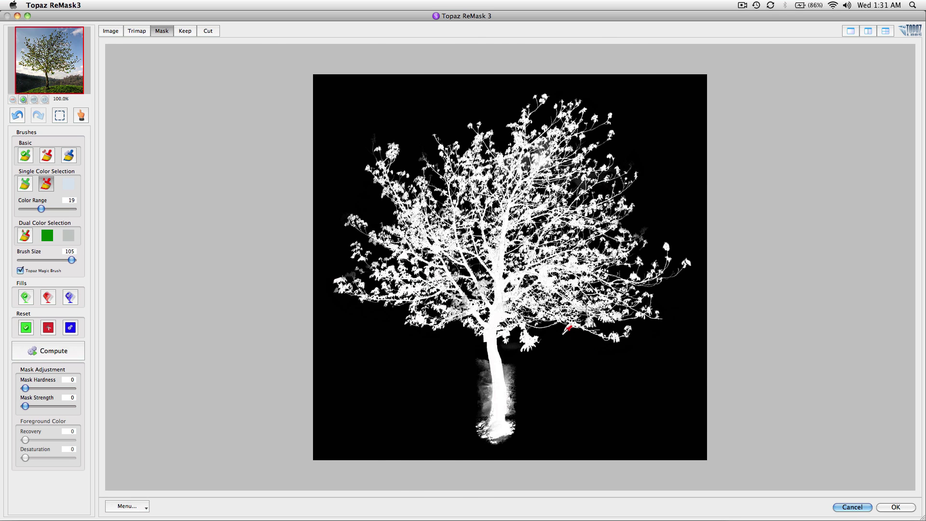
key("super+equal")
left_click_drag(467, 246, 466, 302)
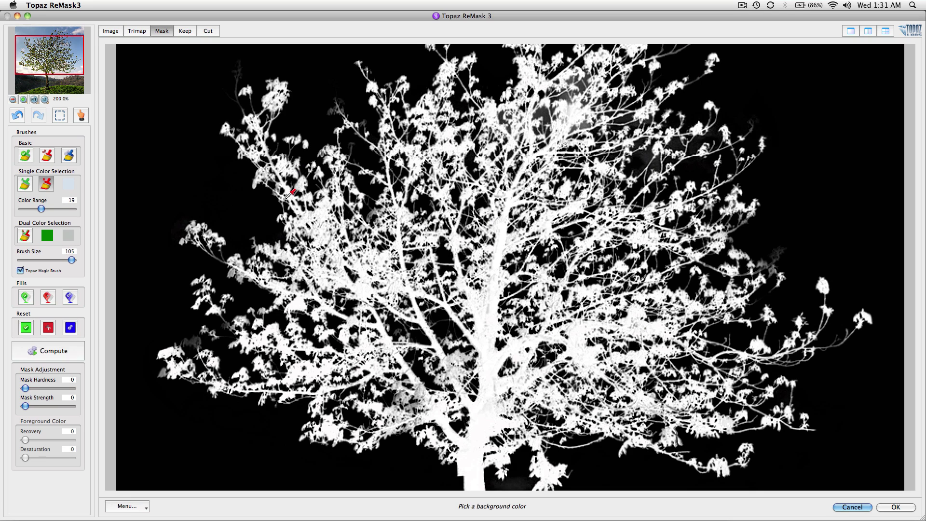
left_click_drag(542, 395, 535, 207)
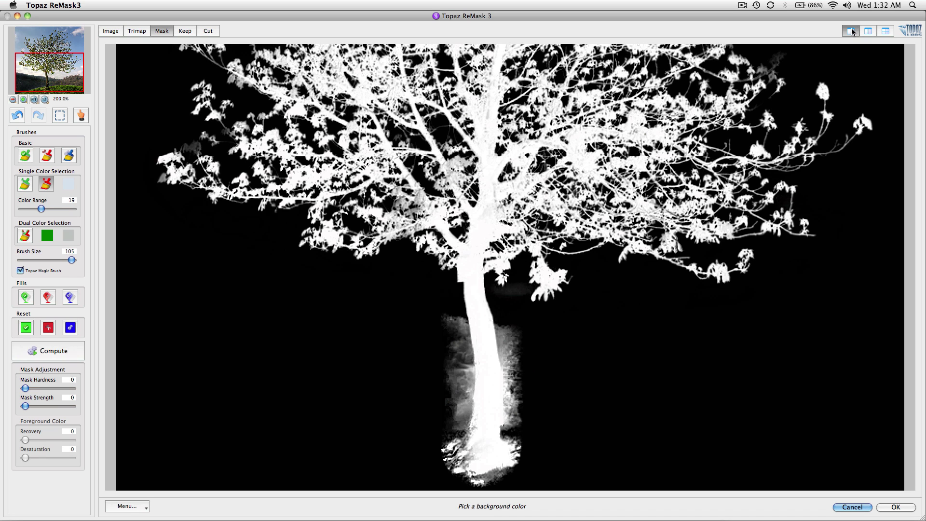
Show the mask and the trimap side by side, centered on the tree trunk.
left_click(867, 31)
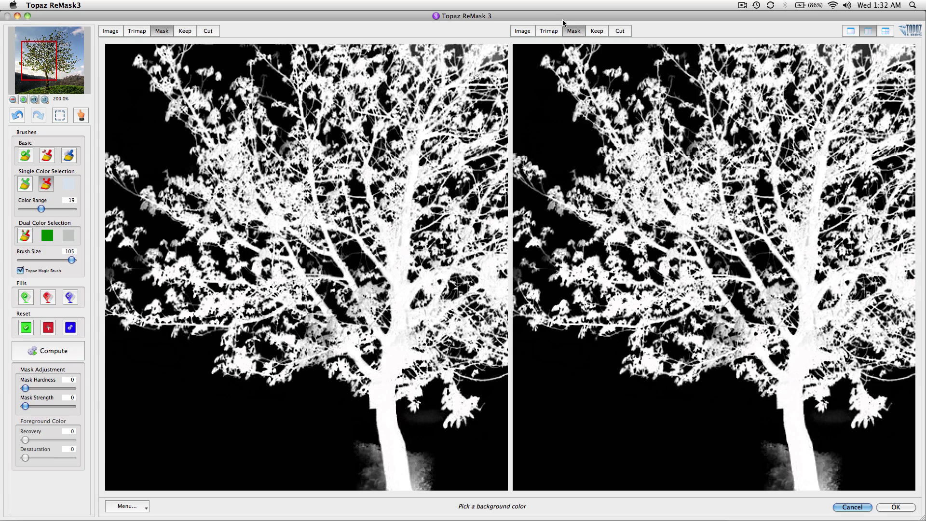
left_click(549, 31)
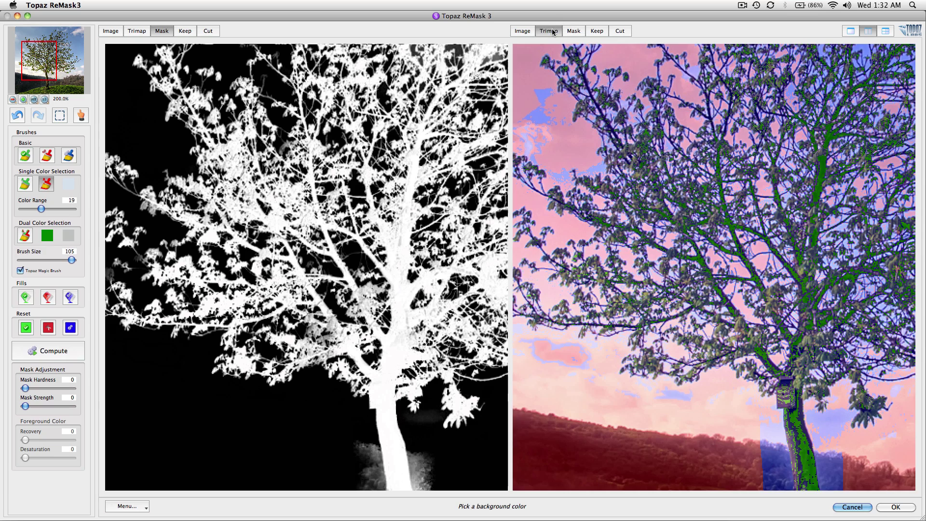
left_click_drag(732, 289, 693, 139)
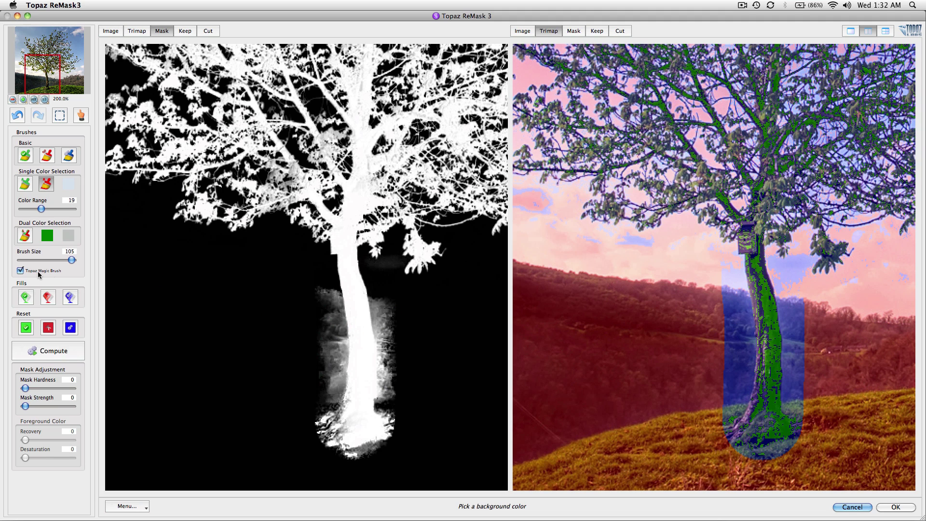
Remove the gray haze on the trunk's left side with the basic cut brush, reducing the brush size to 55.
left_click(46, 156)
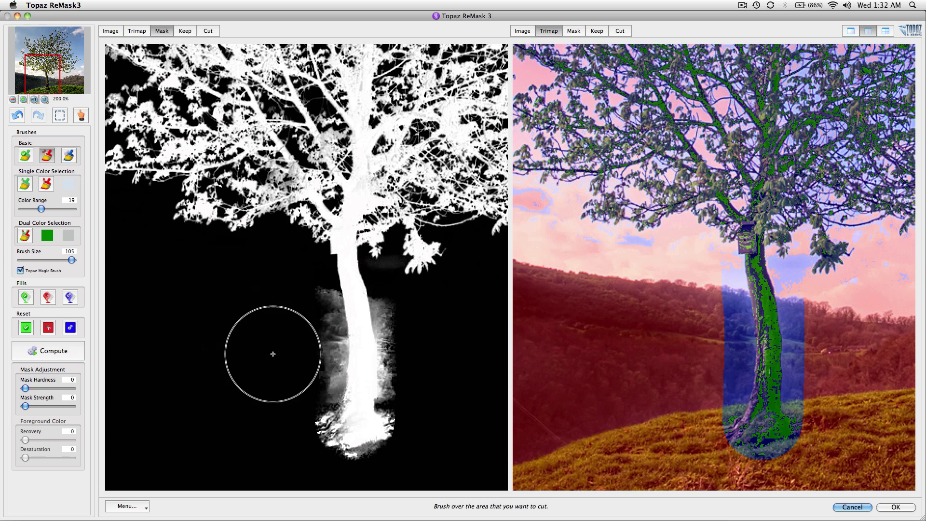
left_click(293, 355)
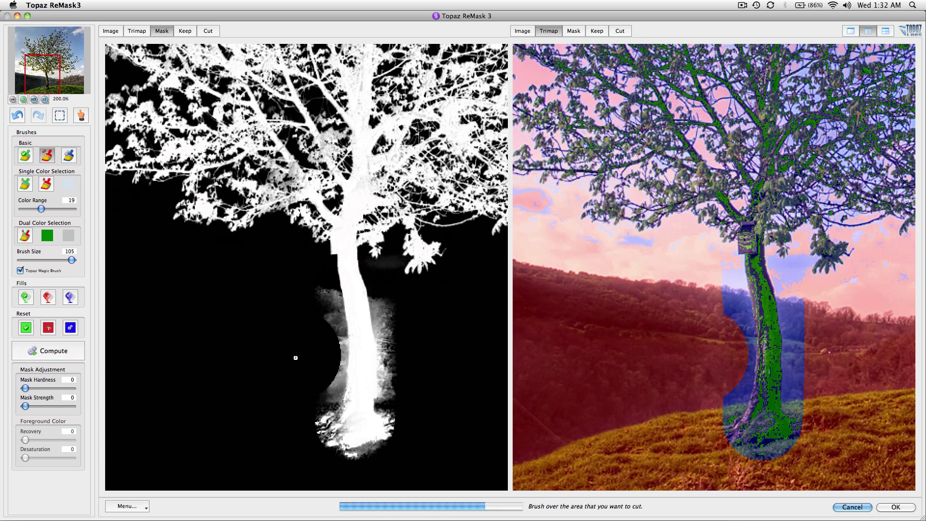
key("bracketleft")
key("bracketleft")
key("bracketleft")
key("bracketleft")
key("bracketleft")
key("bracketleft")
key("bracketleft")
key("bracketleft")
key("bracketleft")
key("bracketleft")
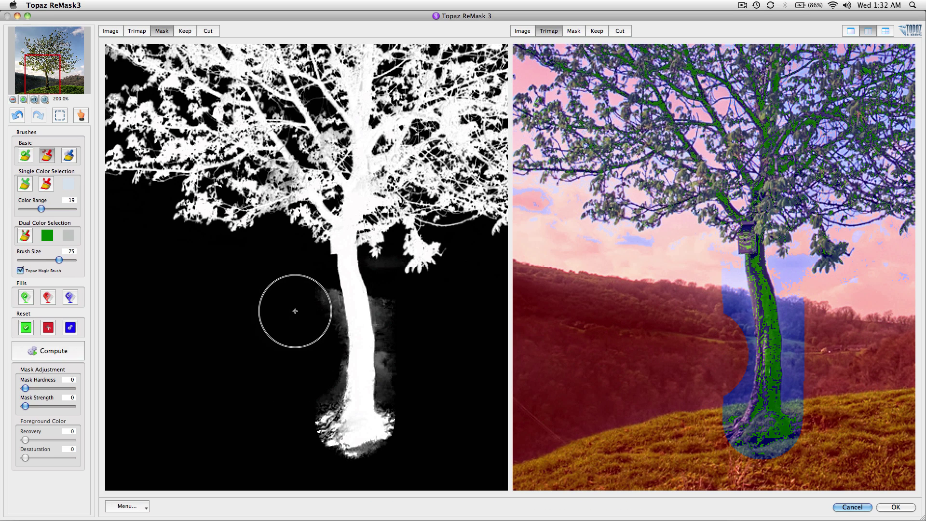
left_click(308, 300)
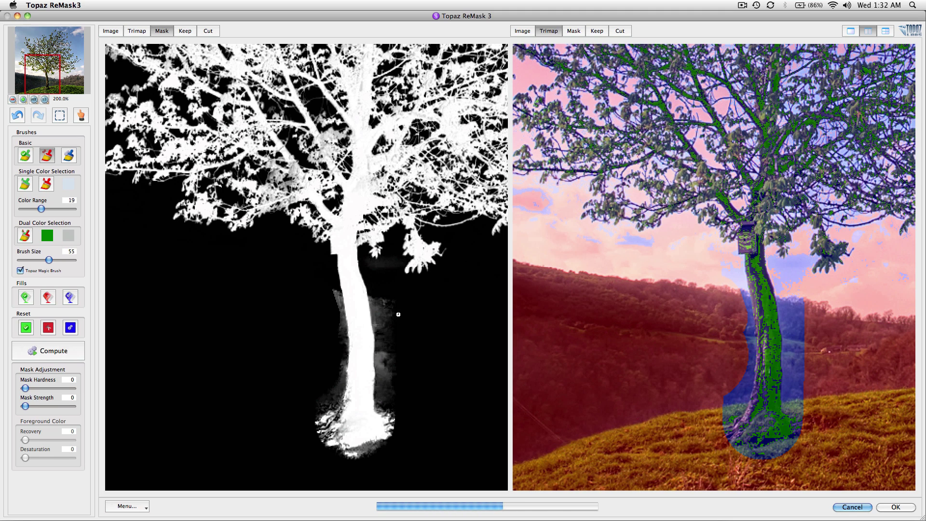
Cut the remaining haze along the trunk's right side and its lower and upper left edges at brush size 55.
left_click(400, 308)
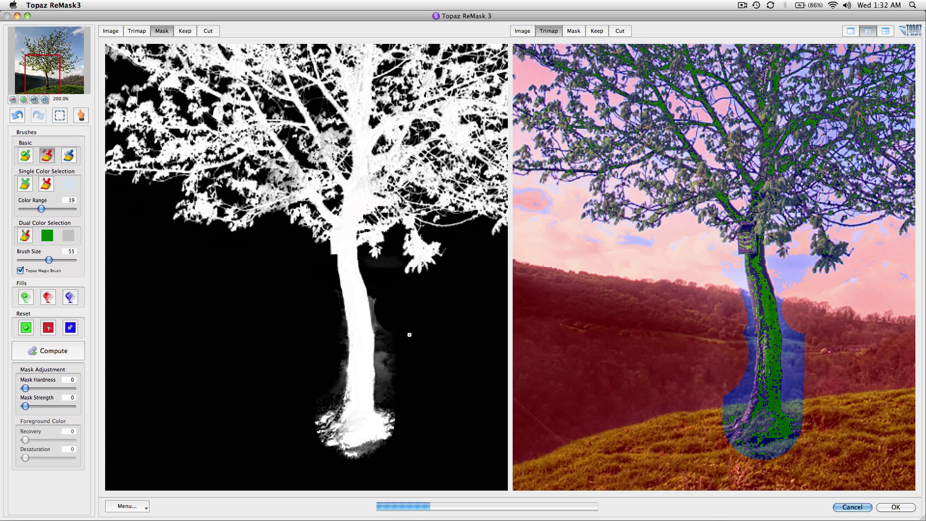
left_click(405, 379)
left_click(406, 356)
left_click(315, 364)
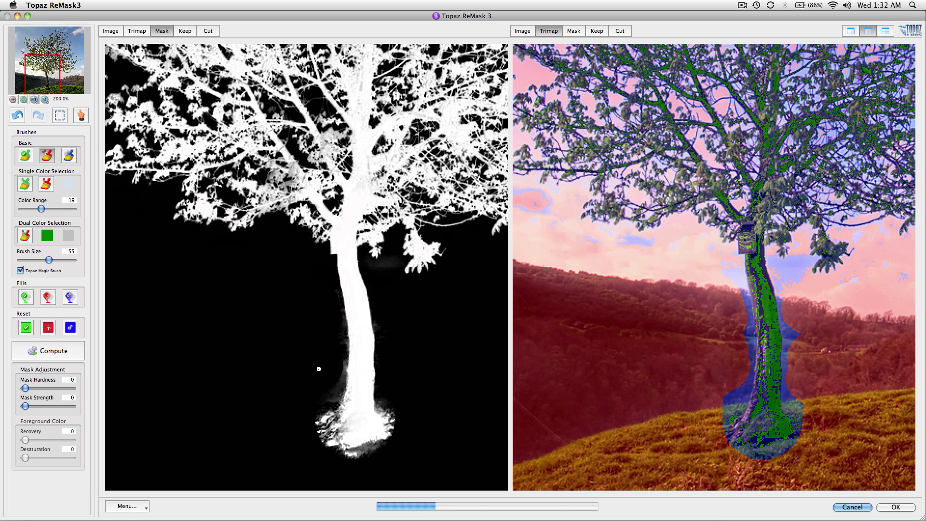
left_click(316, 379)
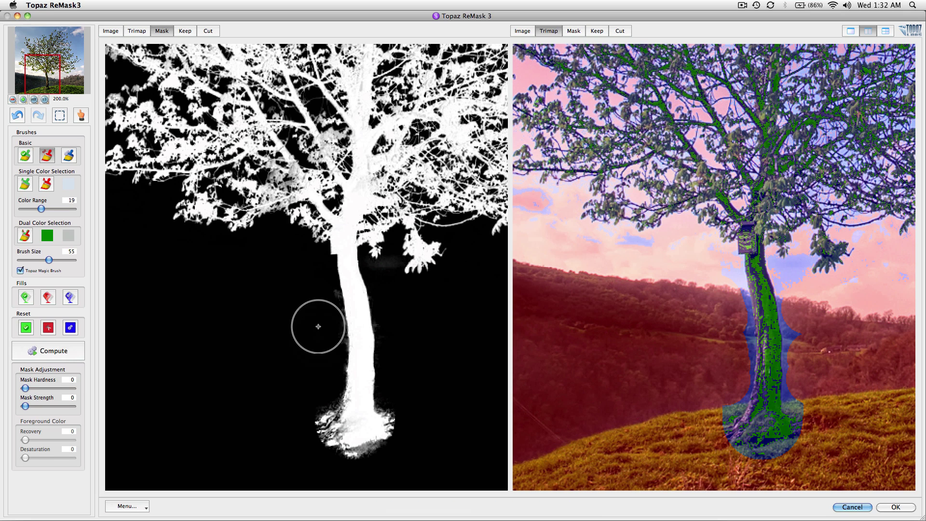
left_click(312, 303)
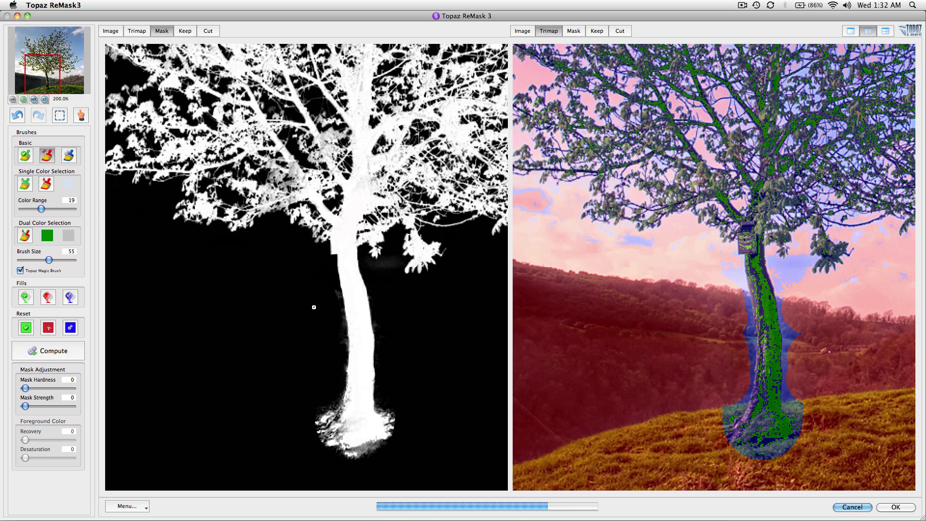
Show the original image beside the mask, sample an olive leaf color at 300% zoom and brush the faint leaves on the crown's lower left as keep.
scroll(314, 303, "up", 5)
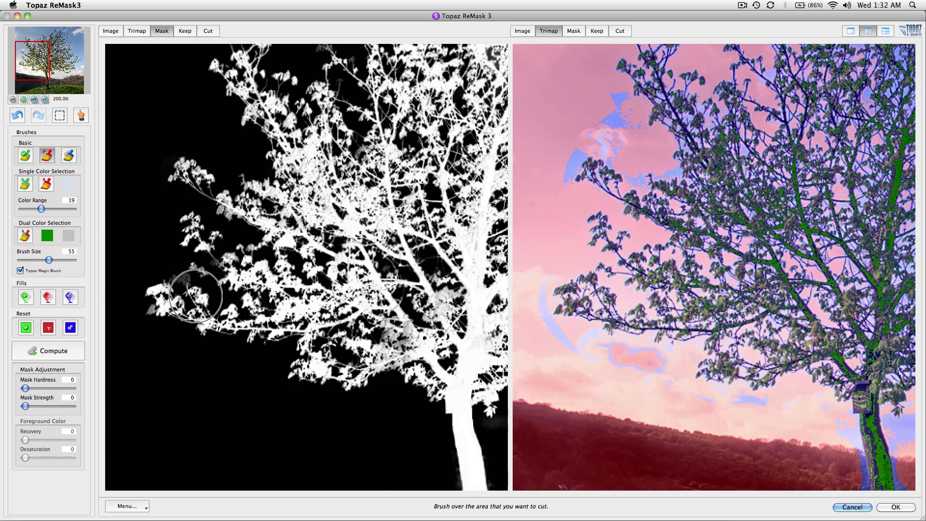
scroll(188, 294, "down", 5)
left_click_drag(196, 305, 284, 331)
scroll(284, 332, "up", 5)
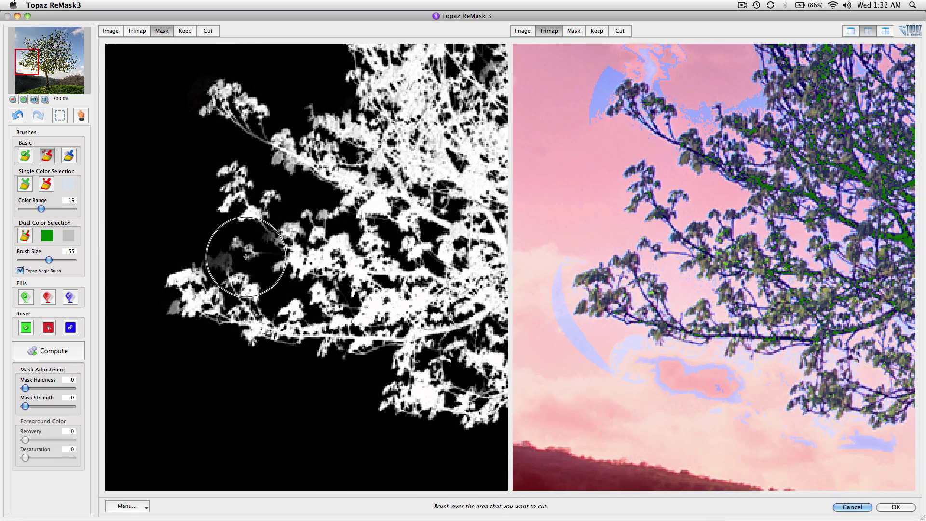
left_click(523, 30)
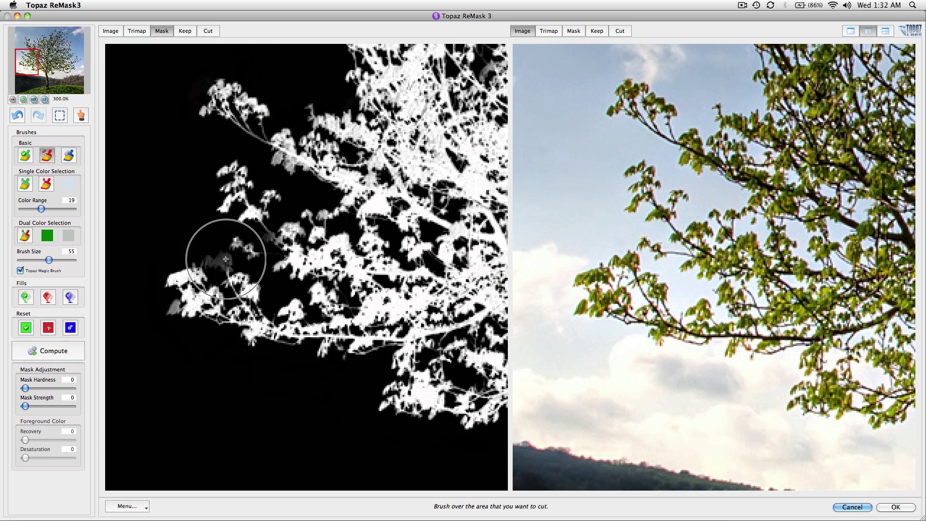
left_click(25, 184)
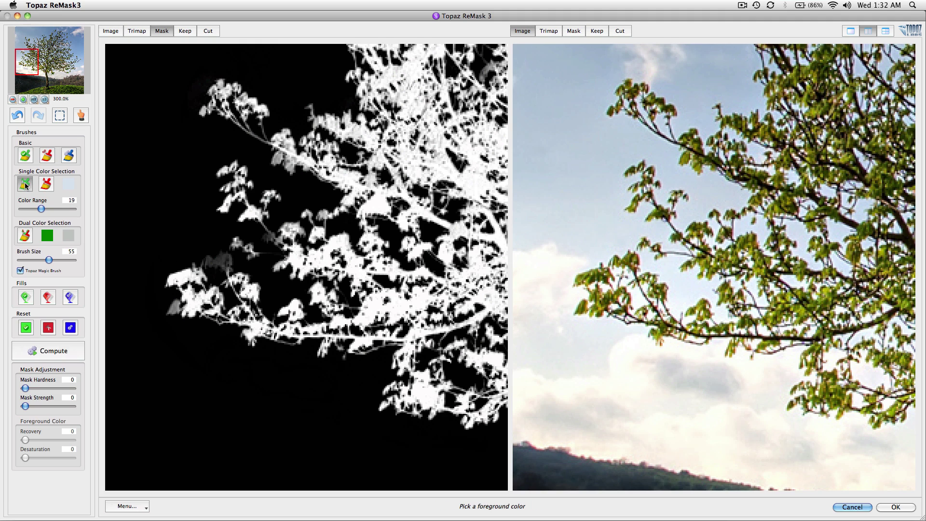
left_click(224, 256)
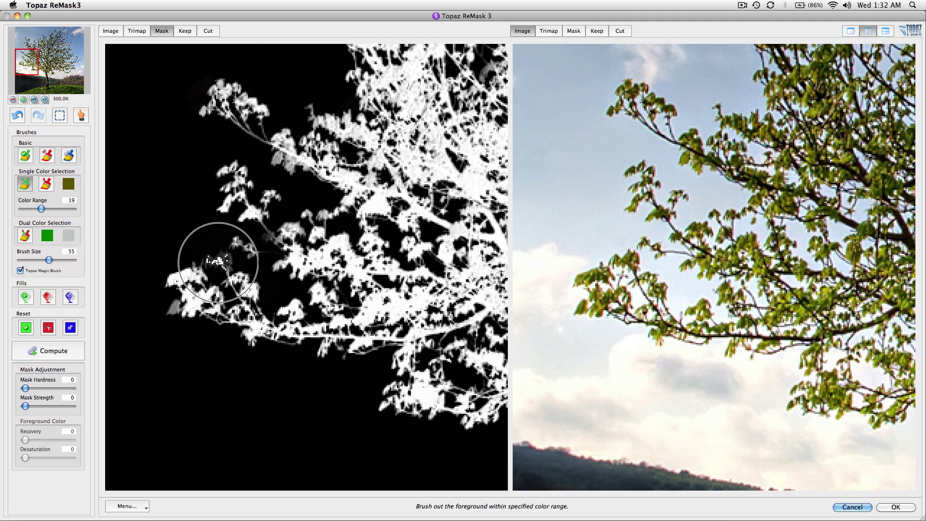
left_click_drag(233, 264, 188, 304)
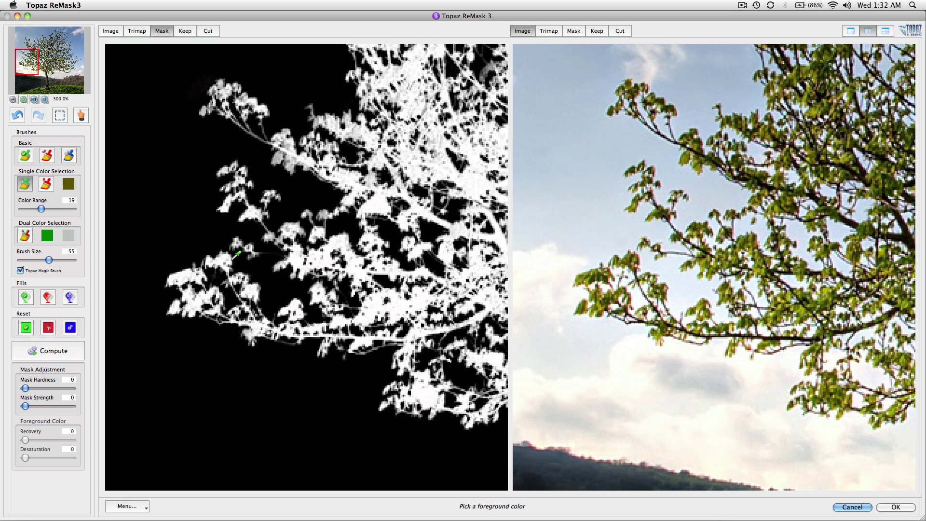
scroll(270, 223, "up", 3)
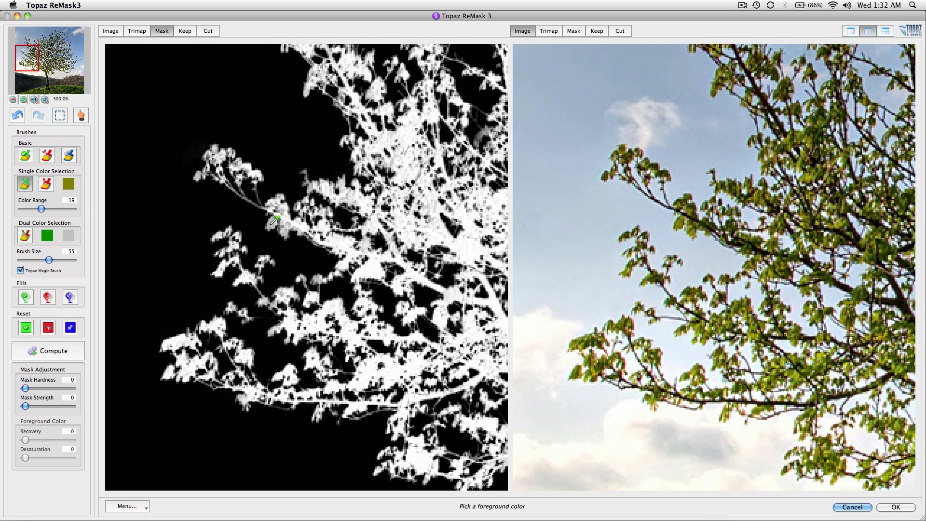
Sample olive leaf colors at two faint spots on the crown's left side and brush those leaves as keep.
left_click(274, 221)
left_click_drag(274, 221, 306, 251)
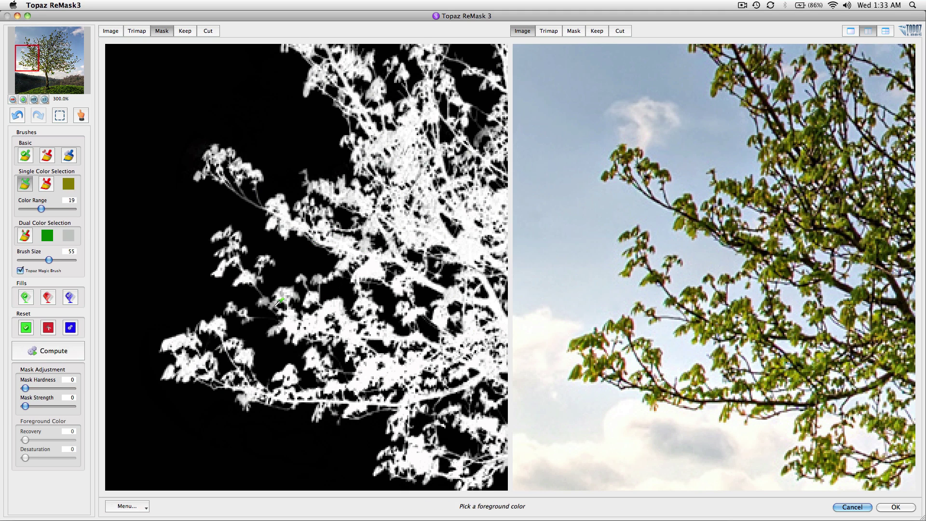
left_click(264, 301)
mouse_move(264, 300)
left_mouse_down()
mouse_move(250, 294)
mouse_move(270, 318)
mouse_move(304, 318)
left_mouse_up()
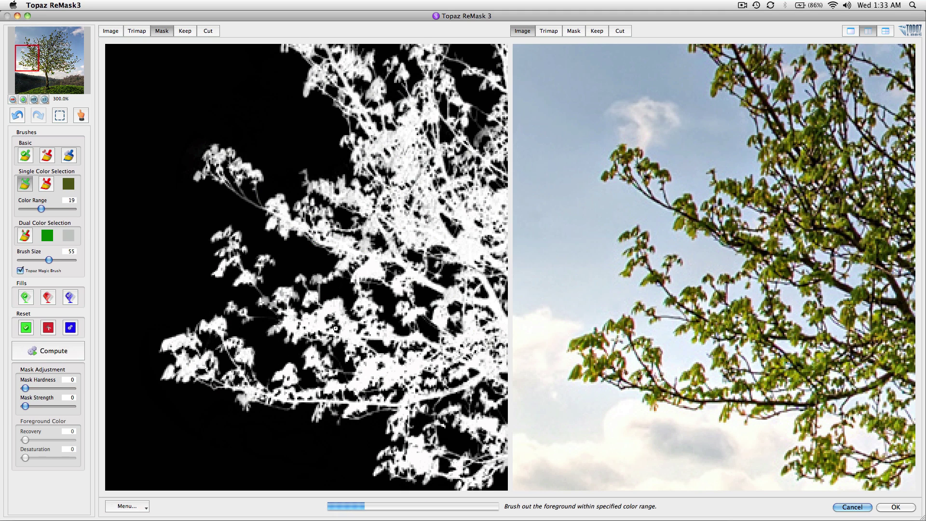
Sample the dark branch color at the faint twig on the crown's upper left and brush the twig as keep.
left_click_drag(393, 142, 330, 208)
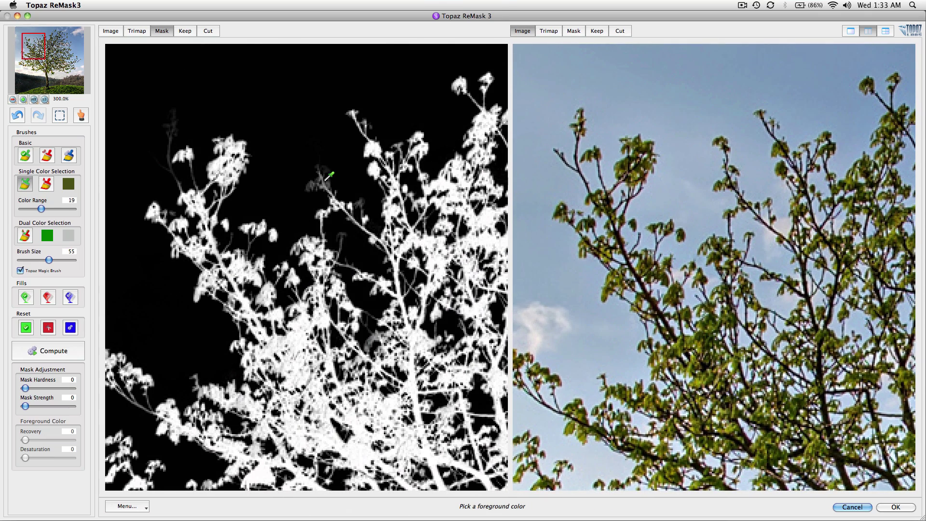
left_click(326, 187)
mouse_move(325, 186)
left_mouse_down()
mouse_move(308, 176)
mouse_move(310, 149)
left_mouse_up()
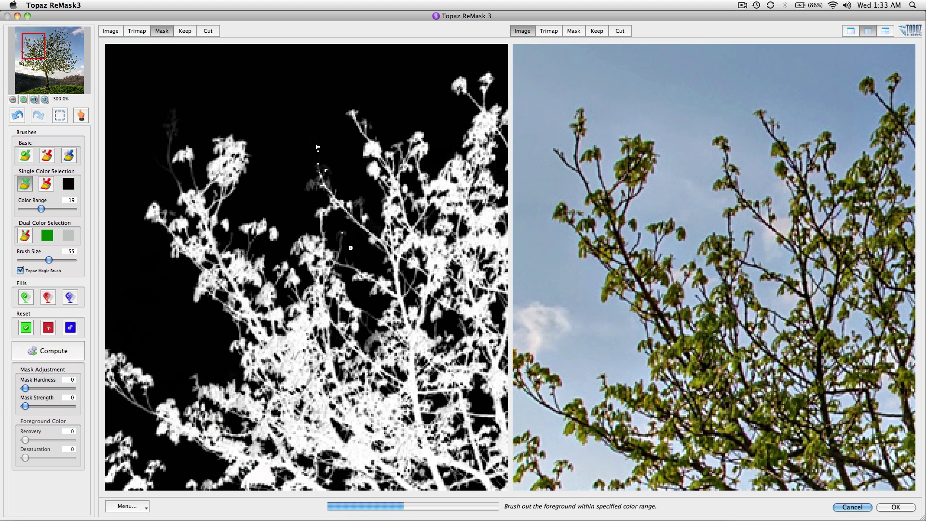
Sample the blue sky color with the single color cut brush and brush away the gray haze between the crown's upper branches.
left_click_drag(414, 189, 396, 236)
left_click_drag(305, 225, 289, 270)
left_click_drag(357, 192, 322, 228)
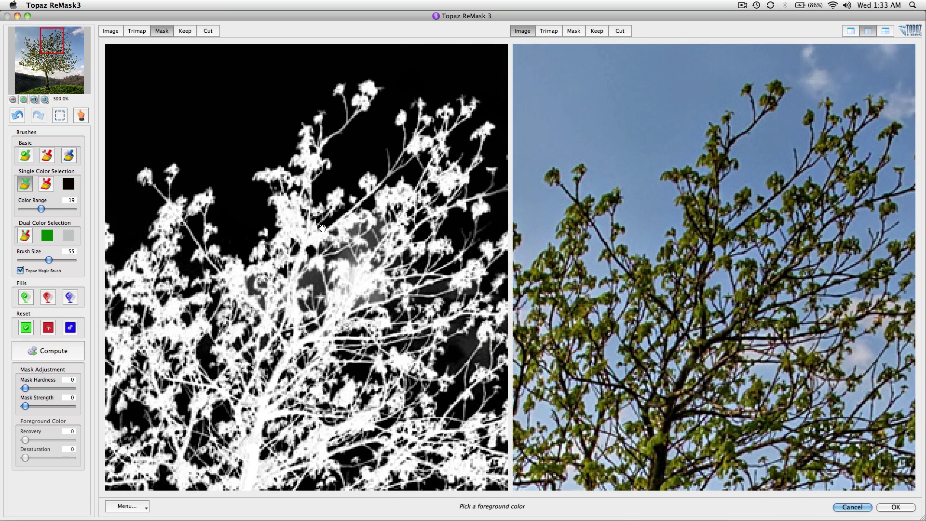
left_click_drag(341, 274, 314, 218)
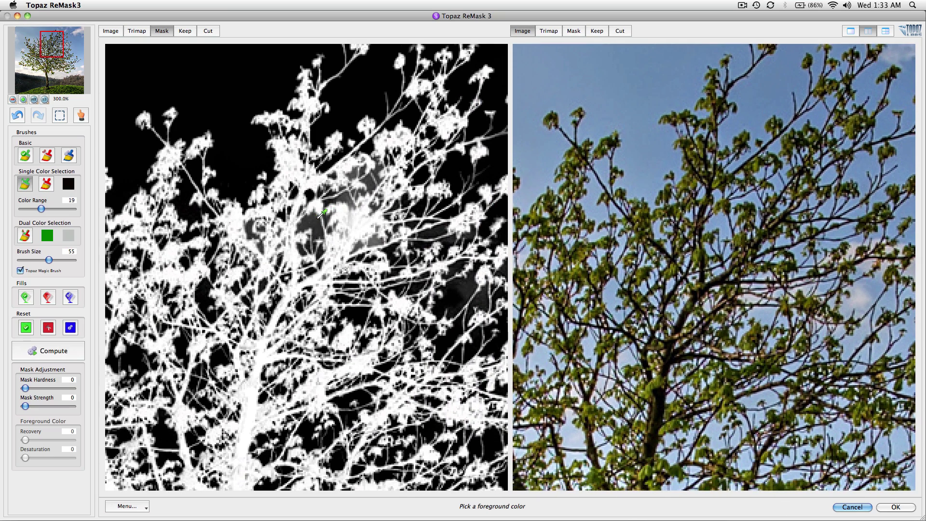
left_click(47, 184)
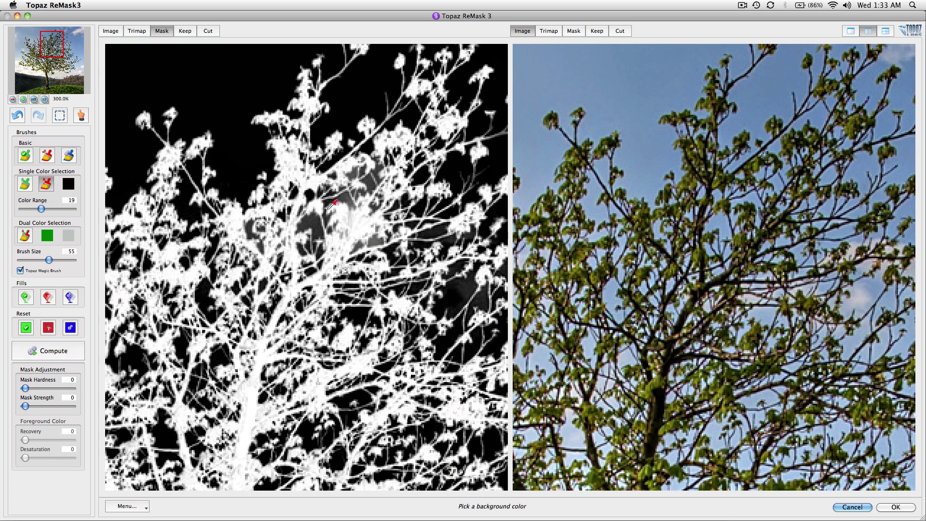
left_click(375, 179)
mouse_move(328, 178)
left_mouse_down()
mouse_move(308, 246)
mouse_move(371, 236)
mouse_move(368, 298)
left_mouse_up()
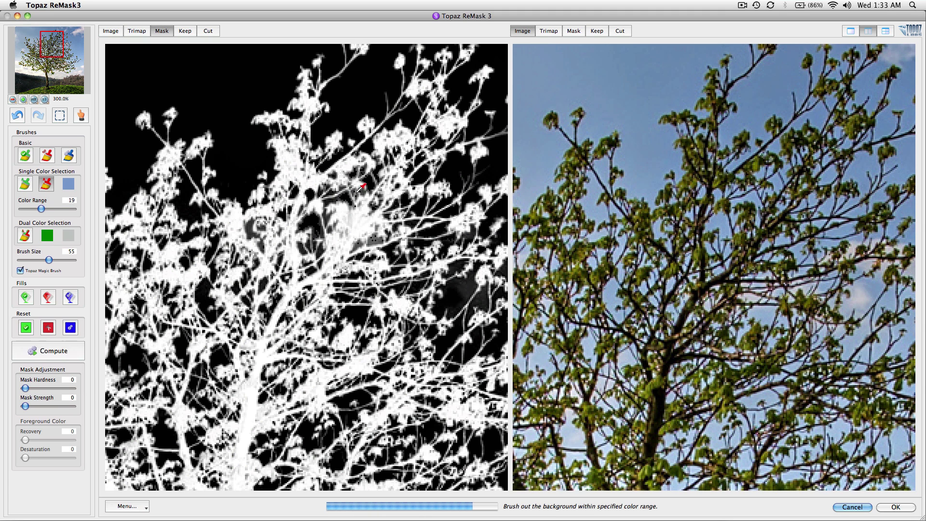
left_click_drag(405, 316, 210, 155)
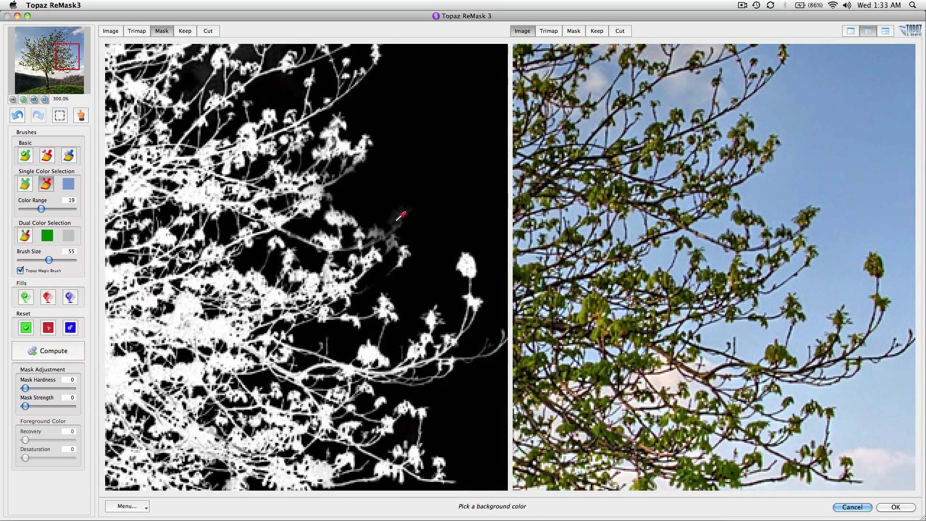
scroll(400, 218, "down", 1)
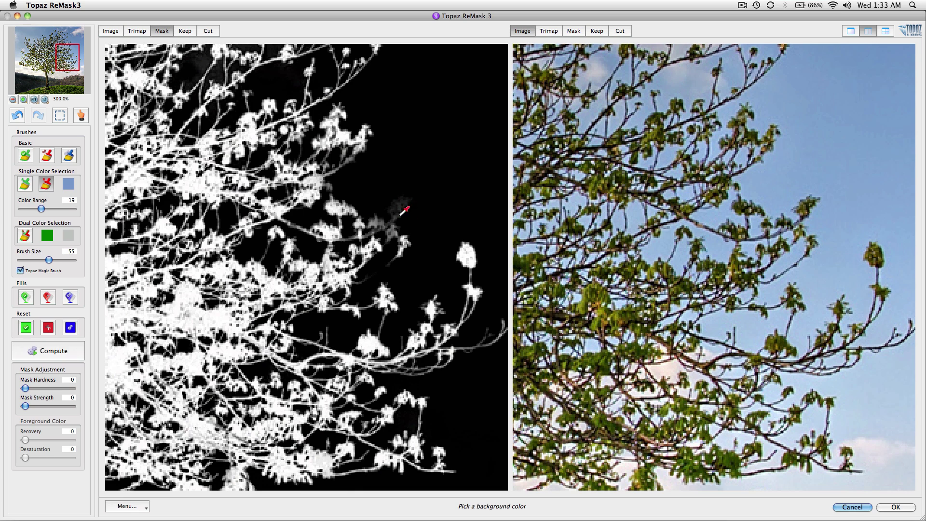
left_click(805, 206)
mouse_move(800, 226)
left_mouse_down()
mouse_move(759, 255)
mouse_move(713, 221)
mouse_move(756, 265)
mouse_move(717, 260)
left_mouse_up()
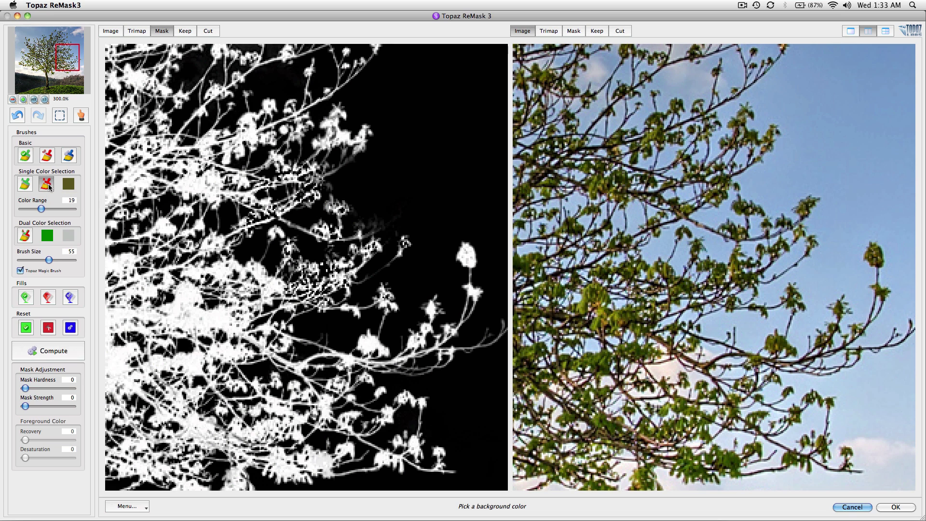
key("super+z")
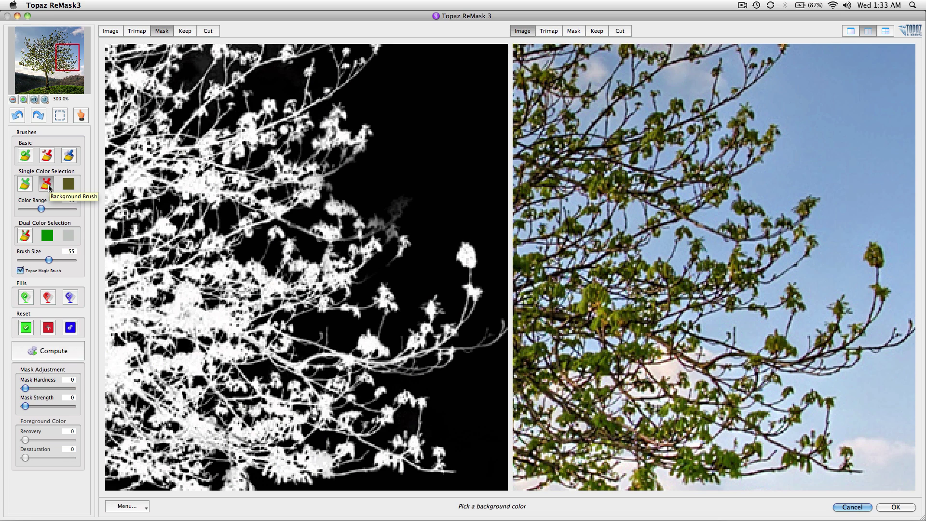
Sample the leaf color with the single color keep brush and restore the faint leaves and twigs on the crown's right edge.
left_click(26, 184)
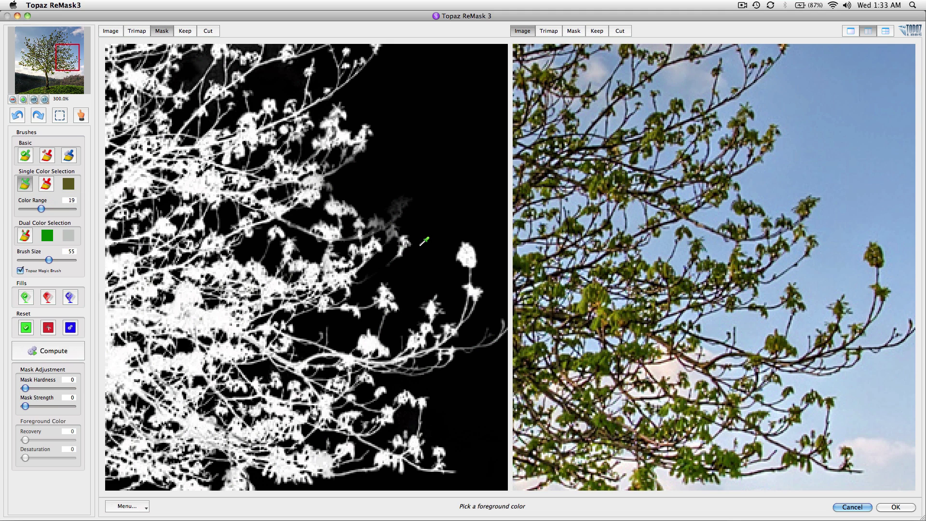
left_click(810, 205)
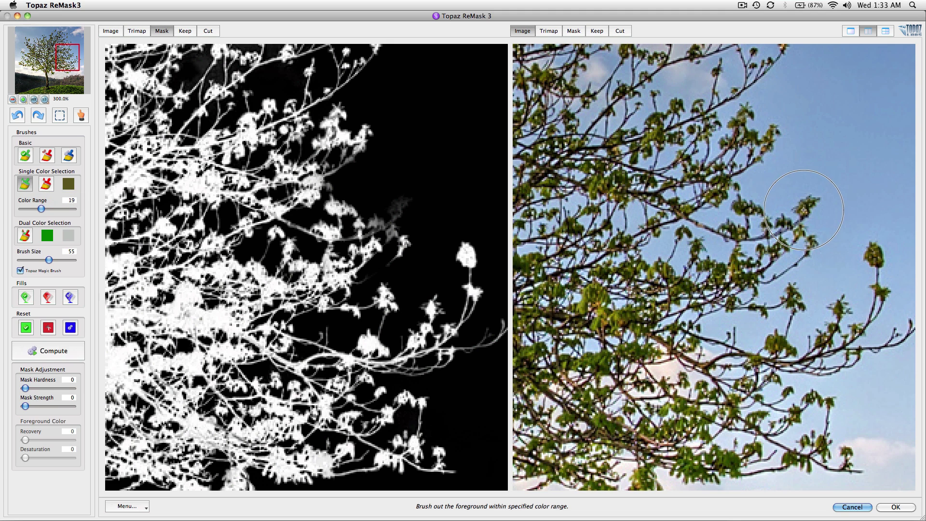
left_click(804, 237)
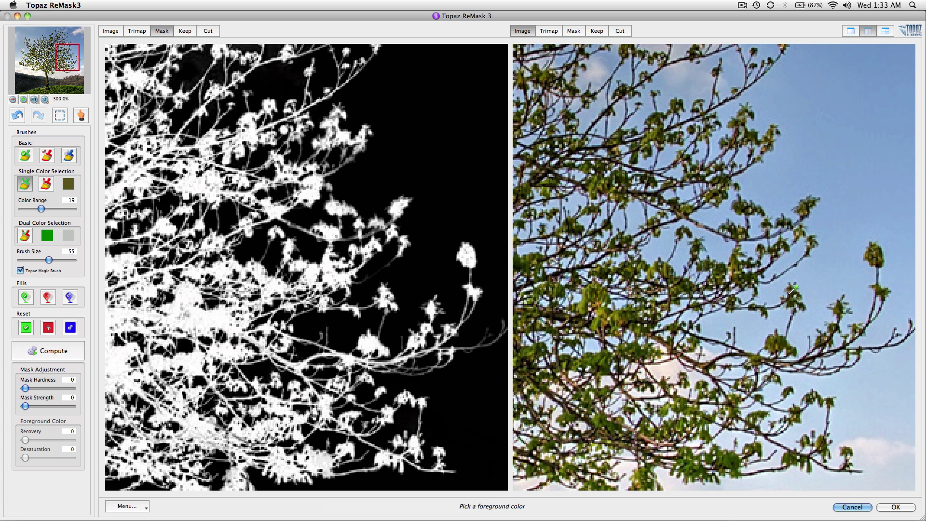
key("super+0")
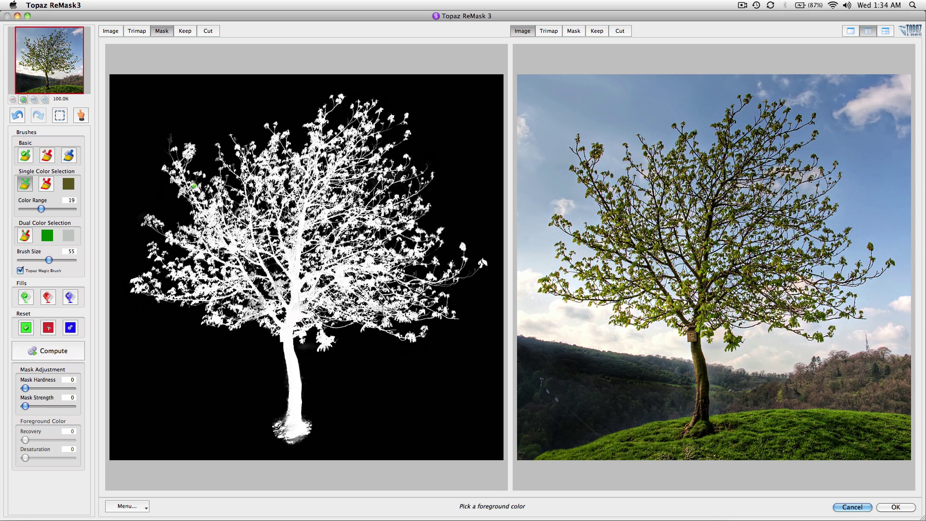
Accept the mask to return to Photoshop, hide the Background layer and nudge the cut-out tree.
left_click(895, 507)
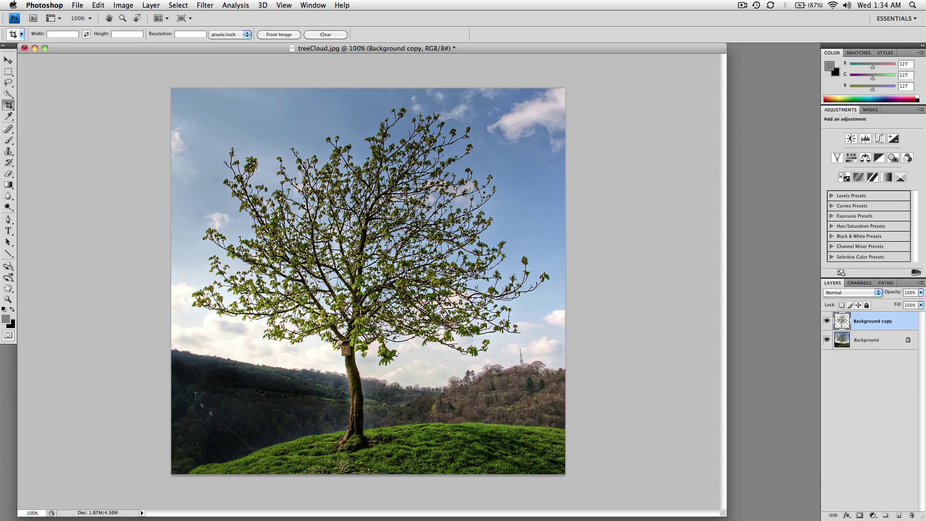
key("v")
mouse_move(363, 287)
left_mouse_down()
mouse_move(332, 292)
mouse_move(328, 275)
mouse_move(293, 326)
mouse_move(285, 323)
mouse_move(366, 289)
left_mouse_up()
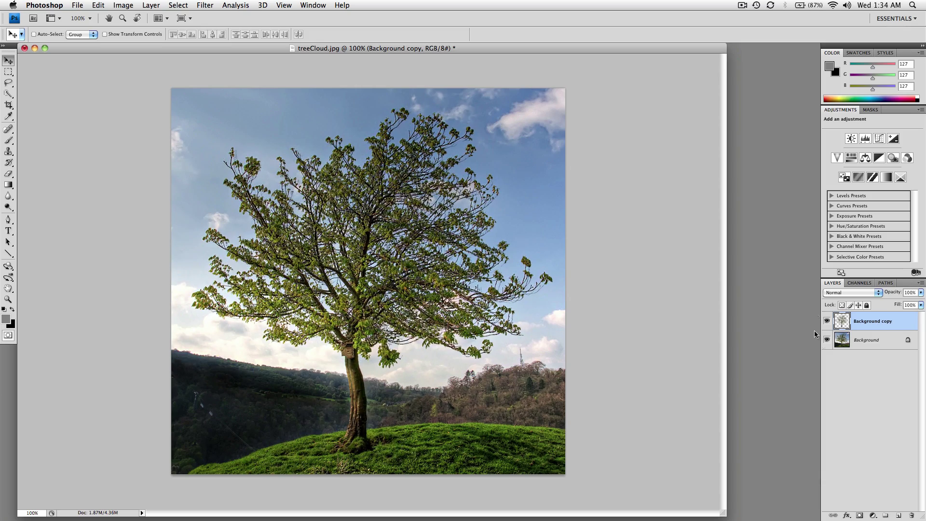
left_click(826, 340)
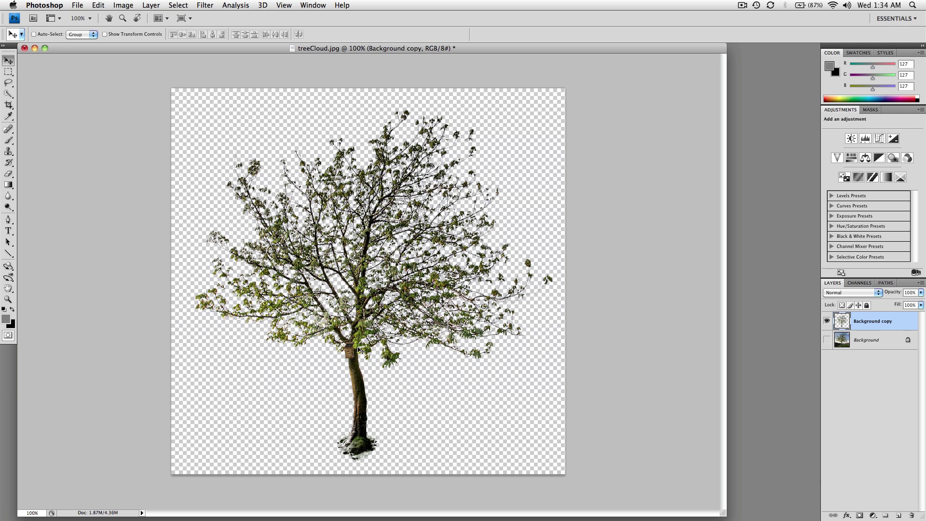
mouse_move(354, 387)
left_mouse_down()
mouse_move(338, 367)
mouse_move(351, 380)
left_mouse_up()
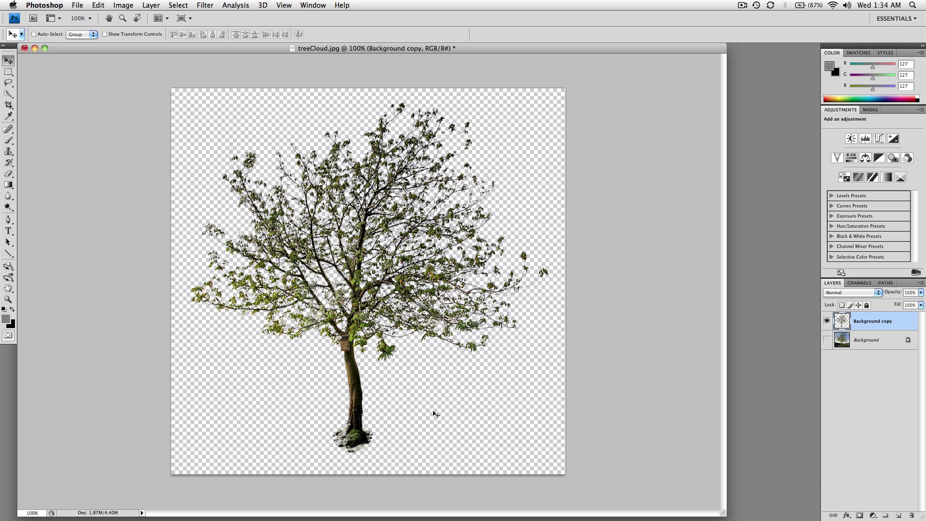
Close treeCloud.jpg without saving and open bride_outdoor_transp_SmallCrop_sampleCmplxTrans.psd from the remaskImages folder.
left_click(24, 49)
left_click(413, 162)
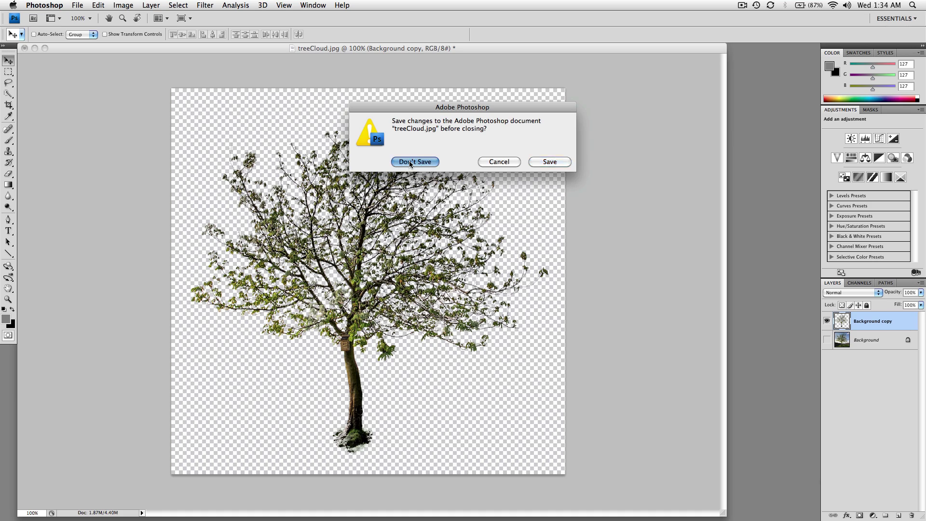
left_click(79, 5)
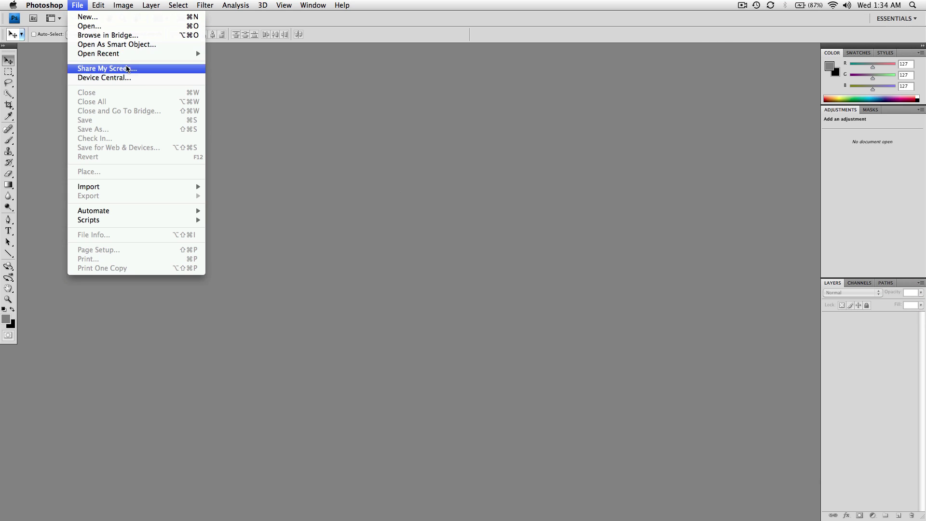
mouse_move(128, 56)
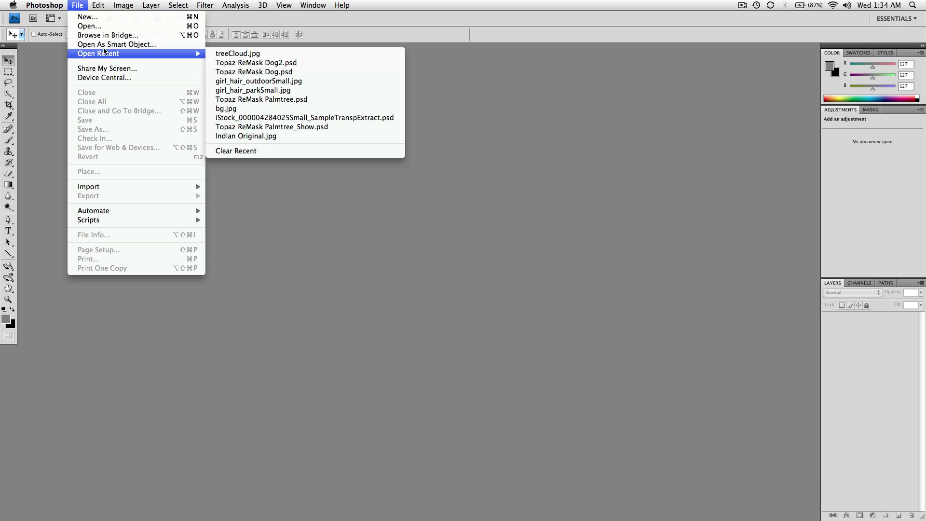
left_click(92, 26)
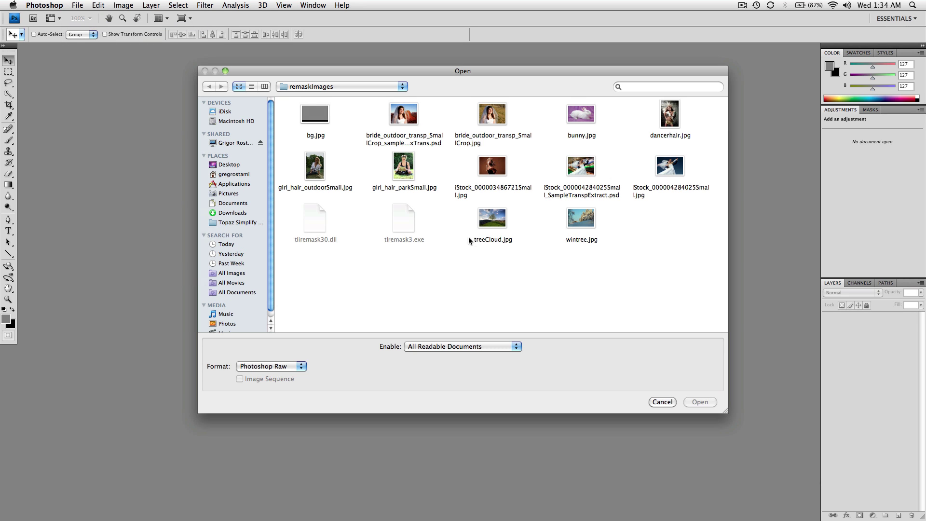
left_click(483, 121)
left_click(411, 120)
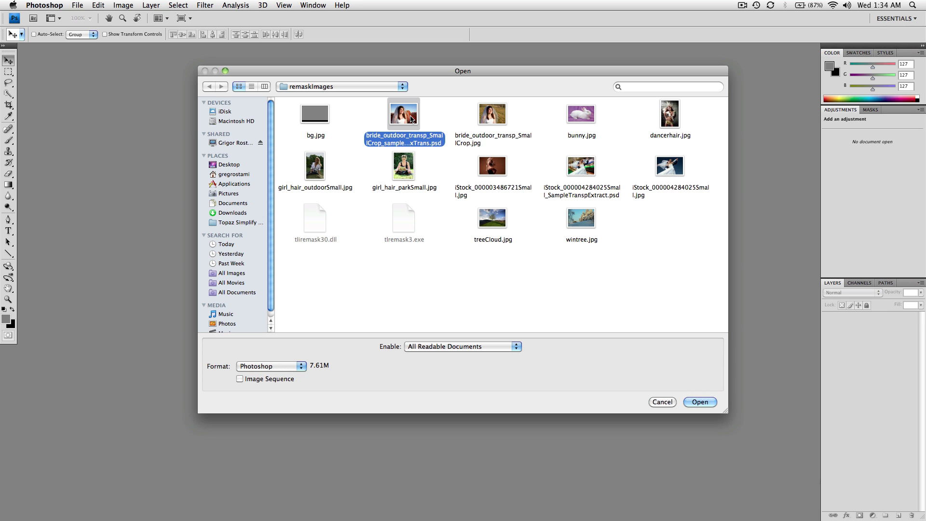
double_click(411, 119)
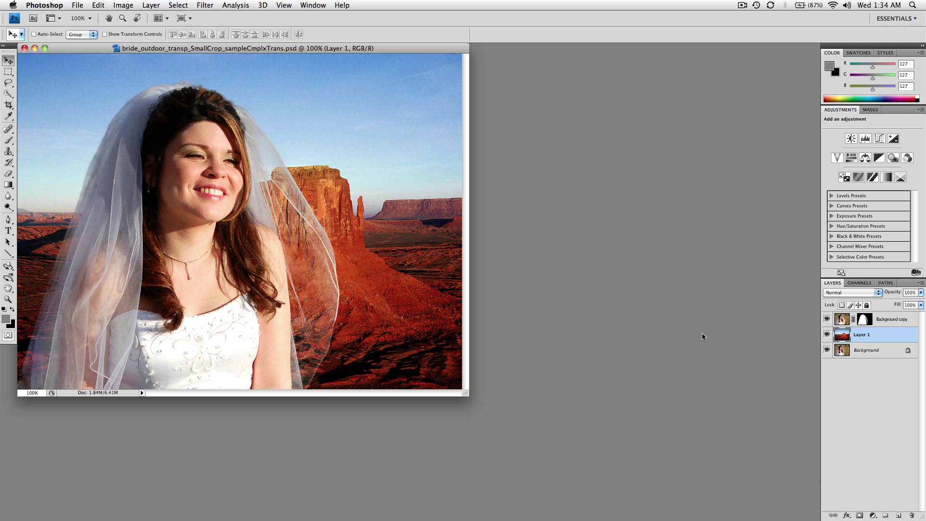
Hide the Background copy and Layer 1 layers, select the Background layer and enlarge the document window around the image.
left_click(826, 320)
left_click(827, 334)
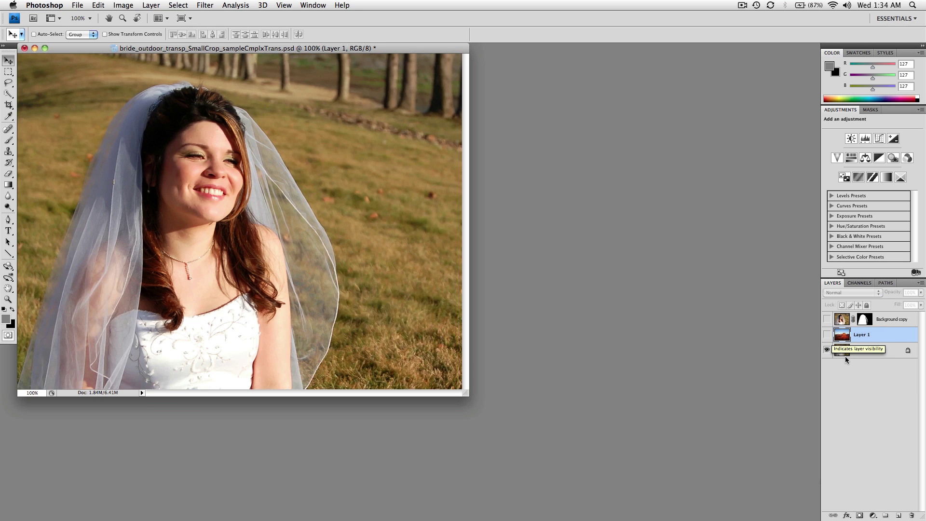
left_click(857, 356)
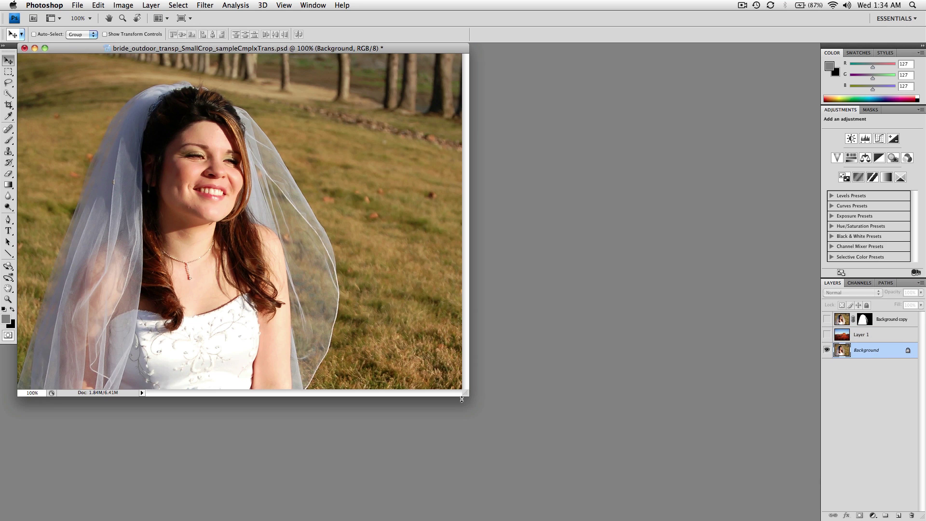
left_click_drag(468, 396, 602, 475)
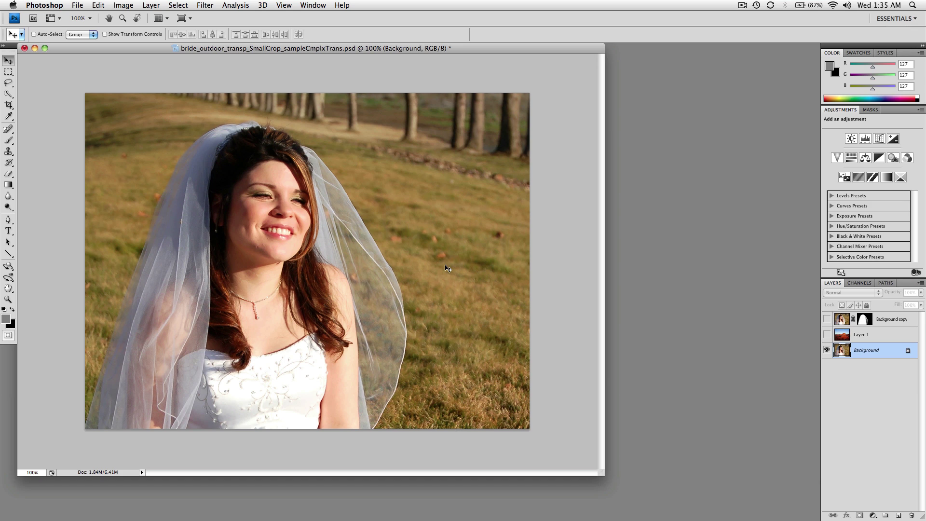
Show Background copy and Layer 1 again and examine the veil's transparency against the red rocks at 200% zoom.
left_click(827, 318)
left_click(826, 334)
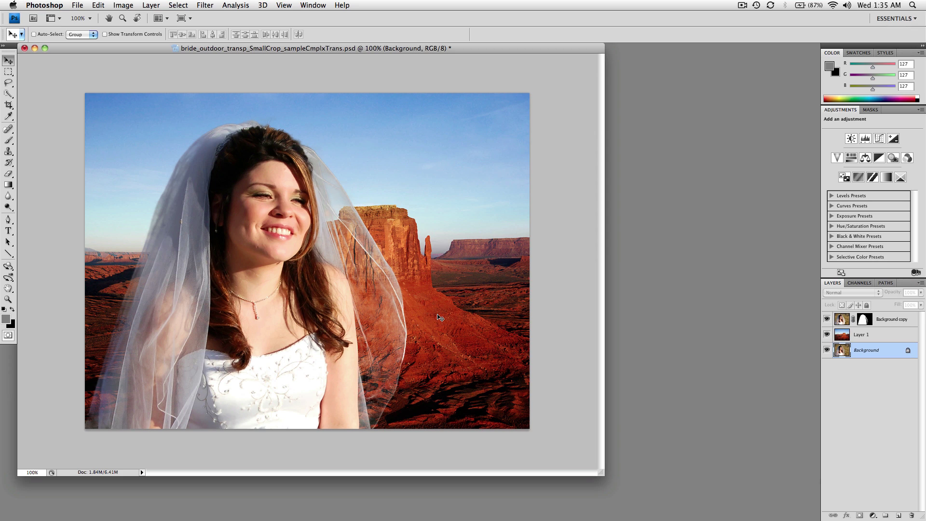
left_click(353, 275)
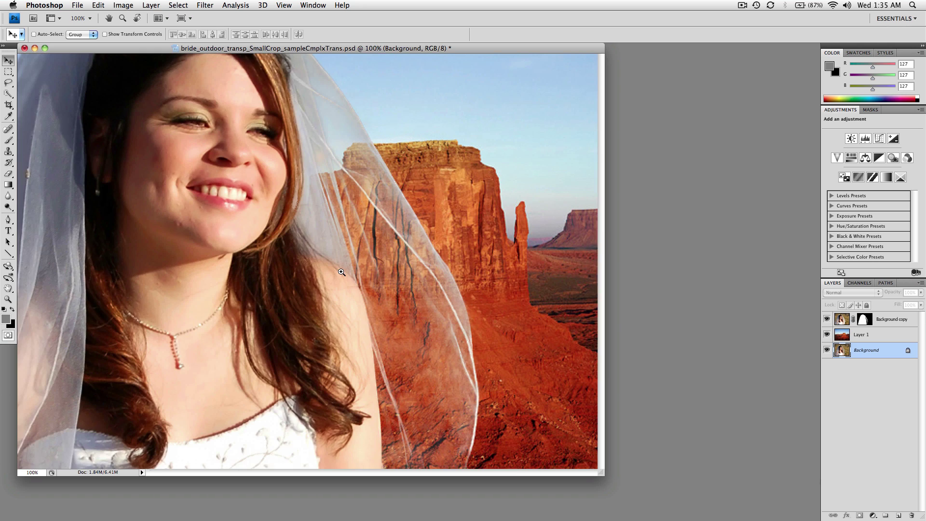
left_click_drag(398, 338, 413, 309)
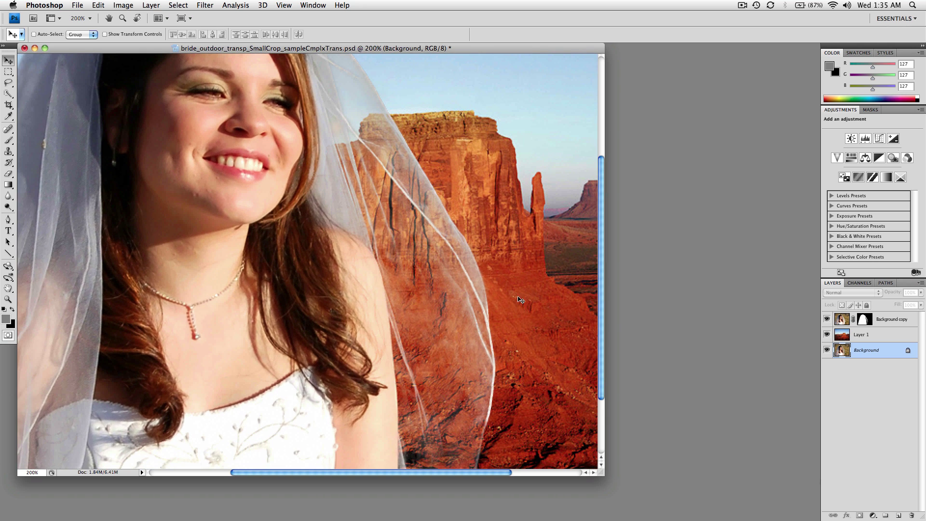
left_click_drag(408, 261, 437, 303)
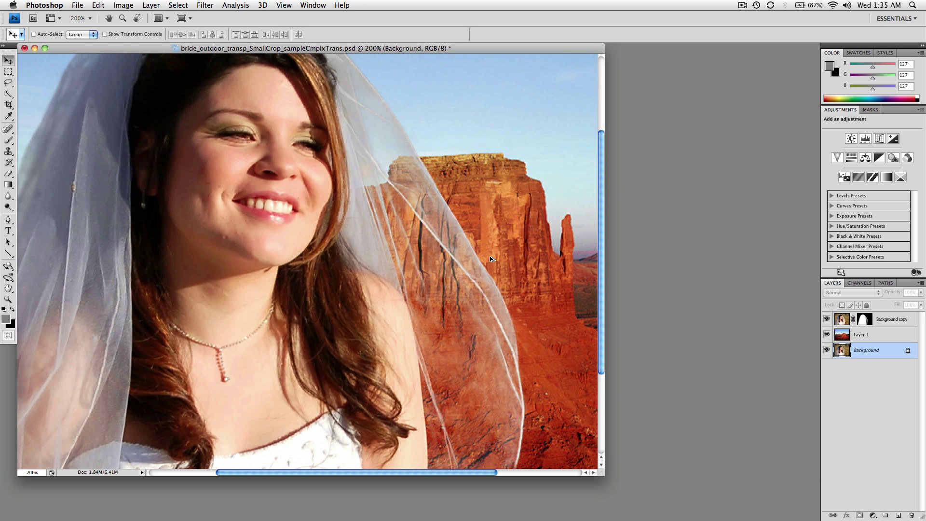
Hide Layer 1 and Background copy to show the original bride photo at 100% zoom.
key("super+minus")
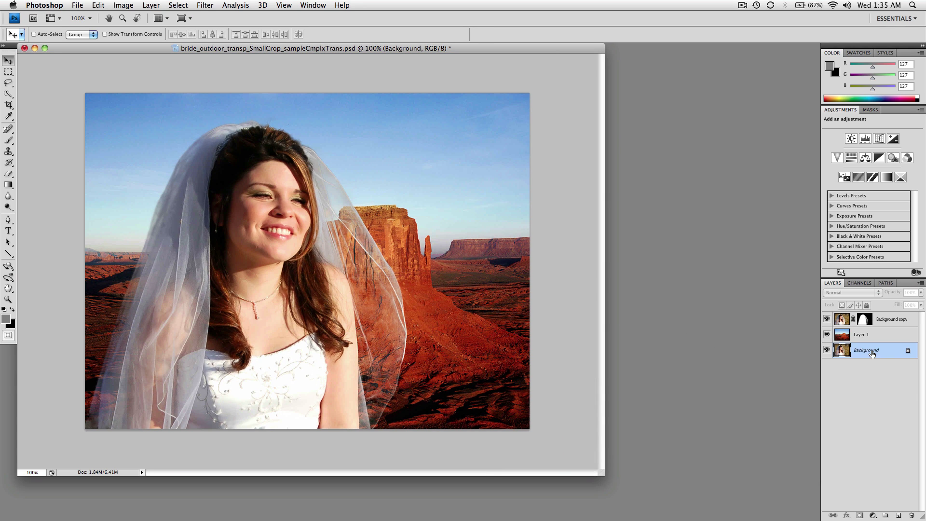
left_click(827, 334)
left_click(826, 319)
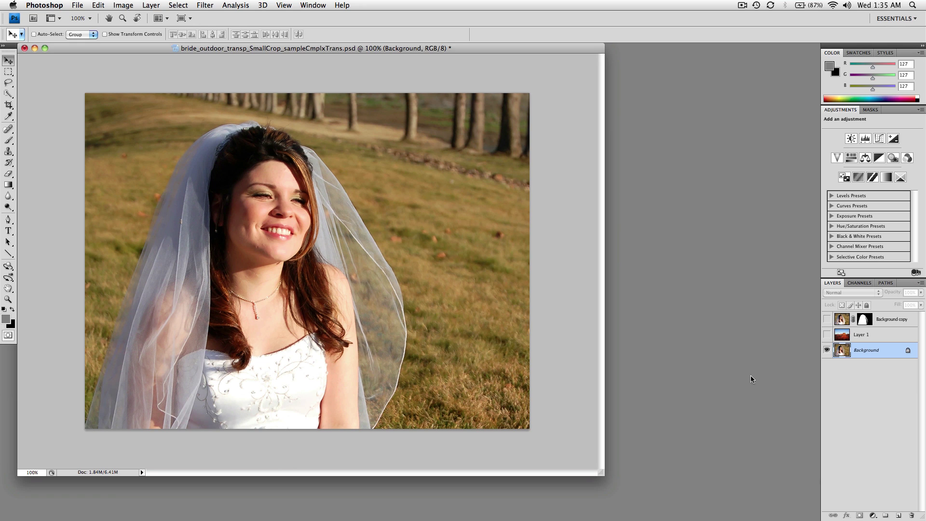
Open the Background layer in Topaz ReMask 3 and paint the transparent veil beside her bare shoulder with the compute brush at size 70.
left_click(205, 5)
mouse_move(262, 215)
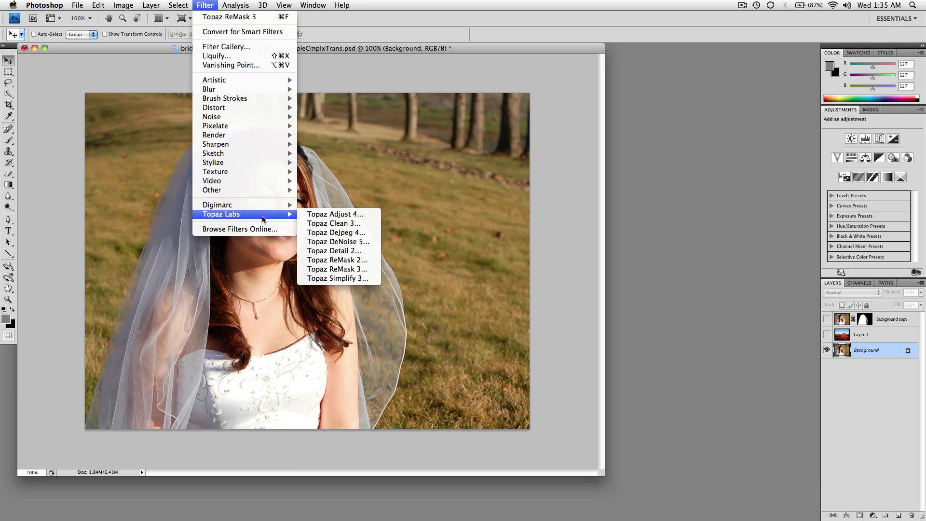
left_click(337, 259)
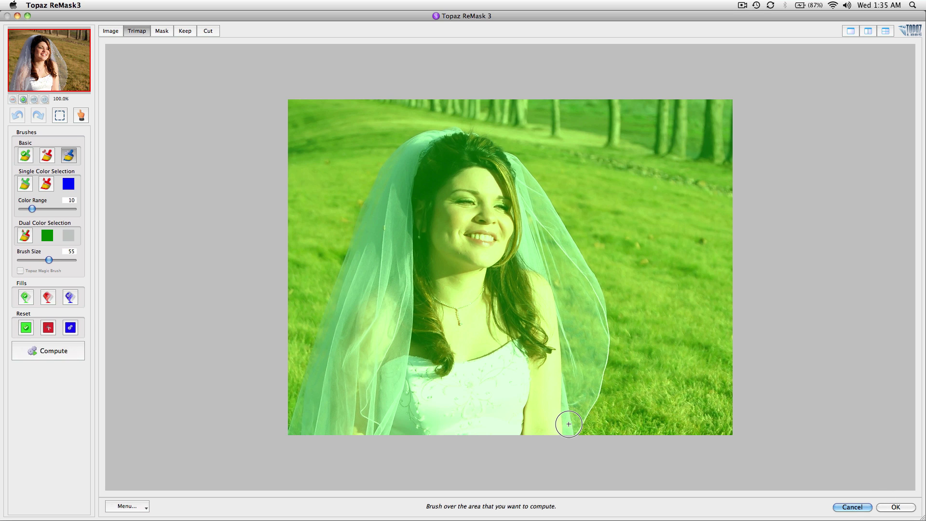
key("bracketright")
key("bracketright")
key("bracketright")
mouse_move(570, 427)
left_mouse_down()
mouse_move(600, 315)
mouse_move(515, 157)
mouse_move(530, 252)
mouse_move(556, 277)
mouse_move(569, 320)
mouse_move(569, 419)
left_mouse_up()
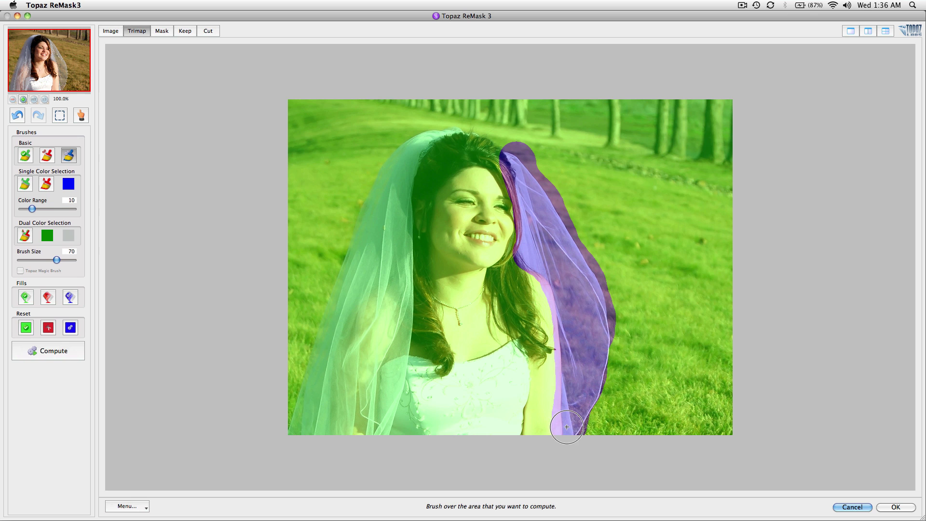
Try several compute brush sizes and settle on 29 for the edge of the hair.
key("super+equal")
left_click_drag(501, 121, 541, 231)
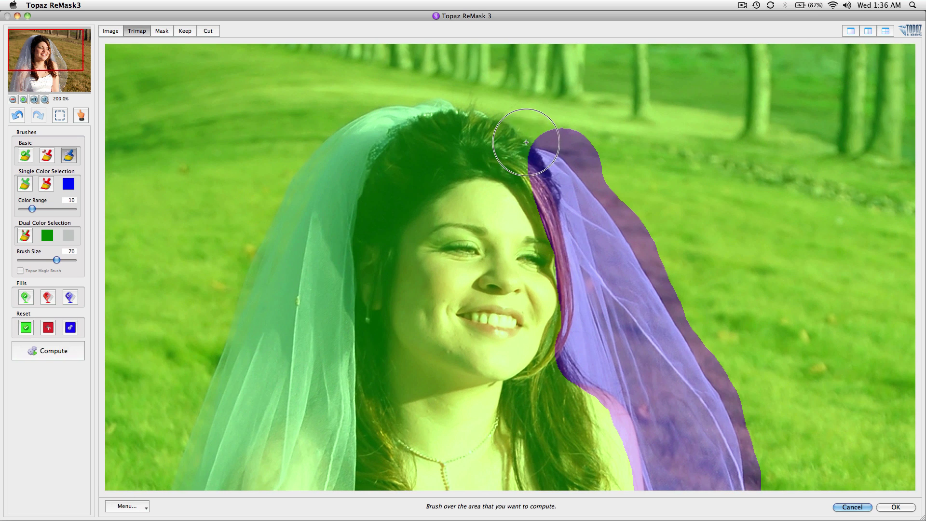
key("bracketleft")
key("bracketleft")
key("bracketleft")
key("bracketleft")
key("bracketleft")
key("bracketleft")
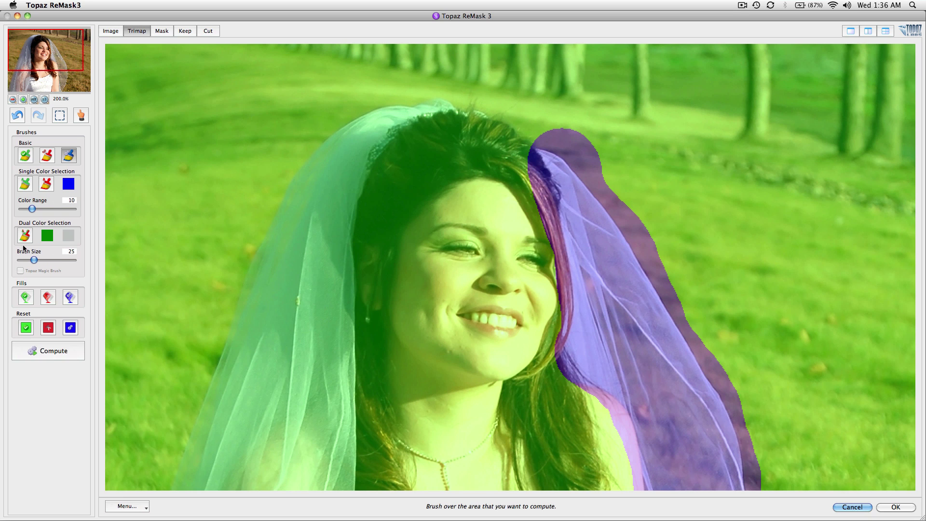
left_click_drag(34, 260, 52, 269)
mouse_move(52, 260)
left_mouse_down()
mouse_move(24, 260)
mouse_move(37, 263)
left_mouse_up()
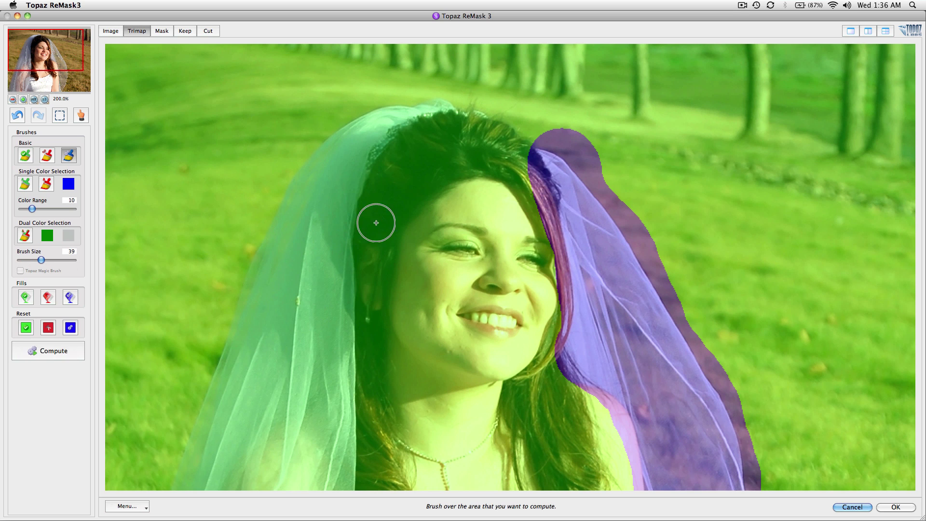
scroll(537, 166, "up", 5)
scroll(537, 166, "up", 5)
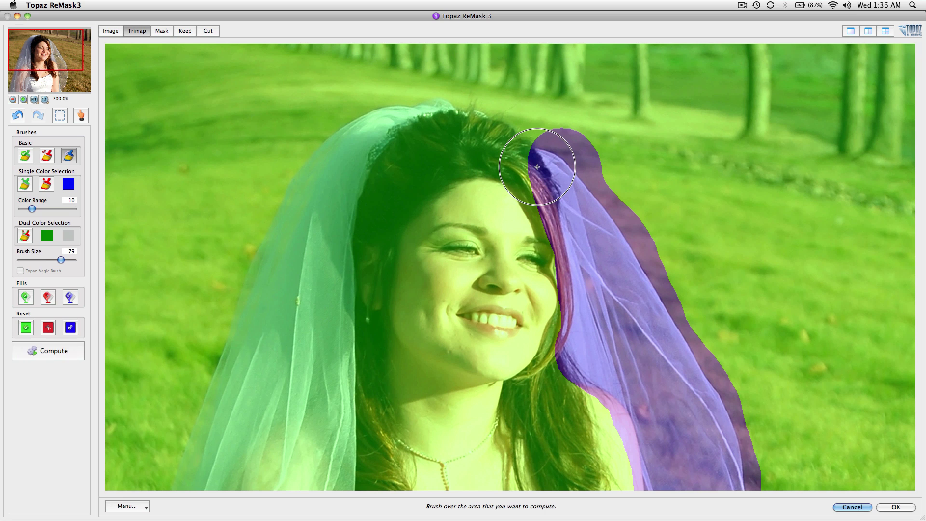
scroll(541, 147, "down", 12)
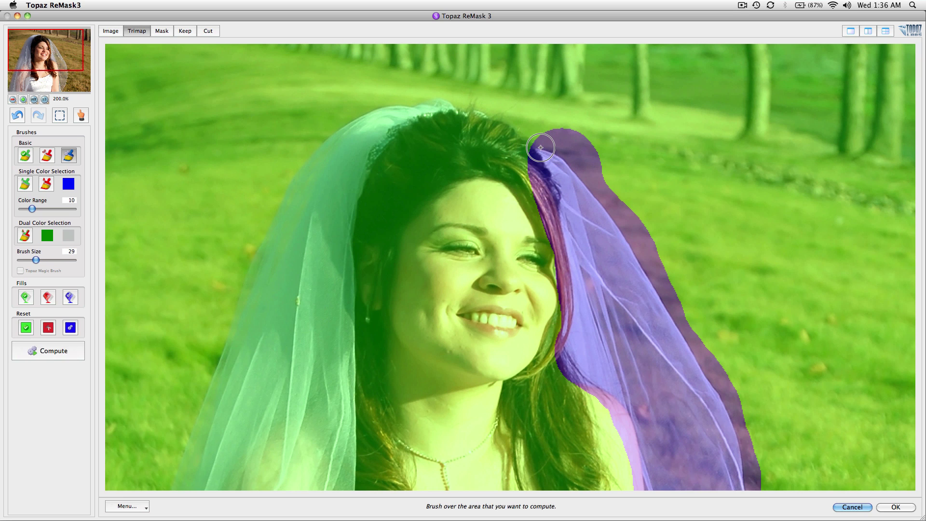
Paint the compute area over the top of the hair and down the veil's remaining outer edge, enlarging the brush to 39.
mouse_move(539, 146)
left_mouse_down()
mouse_move(501, 121)
mouse_move(509, 116)
mouse_move(495, 121)
mouse_move(470, 102)
mouse_move(450, 120)
mouse_move(459, 112)
mouse_move(375, 114)
mouse_move(327, 144)
mouse_move(285, 227)
left_mouse_up()
key("bracketleft")
key("bracketright")
key("bracketright")
key("bracketright")
scroll(284, 226, "down", 5)
mouse_move(284, 134)
left_mouse_down()
mouse_move(259, 170)
mouse_move(231, 281)
mouse_move(232, 266)
mouse_move(161, 448)
left_mouse_up()
scroll(351, 268, "down", 5)
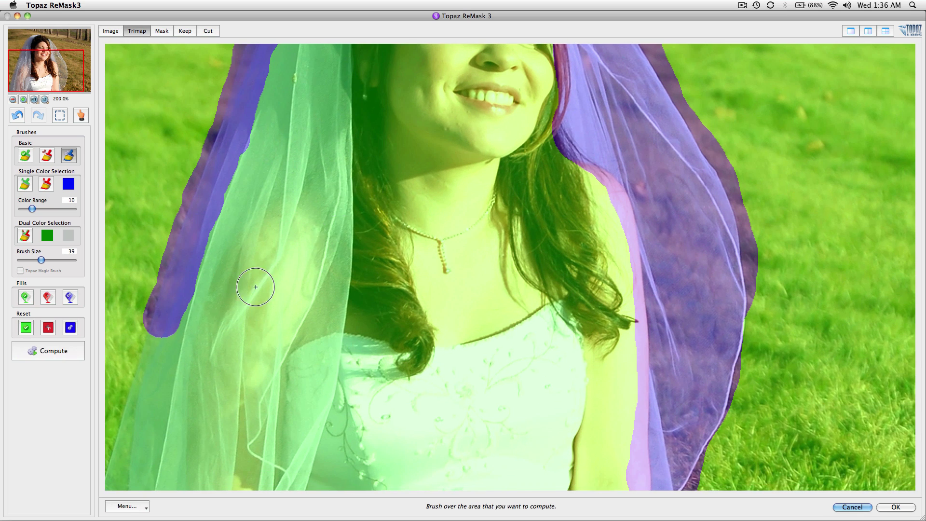
mouse_move(161, 320)
left_mouse_down()
mouse_move(124, 422)
mouse_move(114, 500)
left_mouse_up()
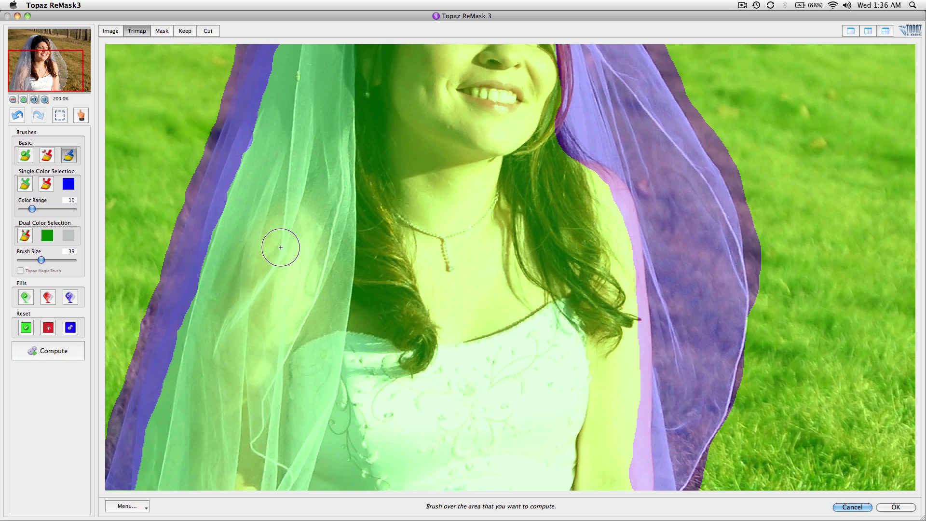
Fill the grass background around the bride as the cut area and compute the mask.
key("super+minus")
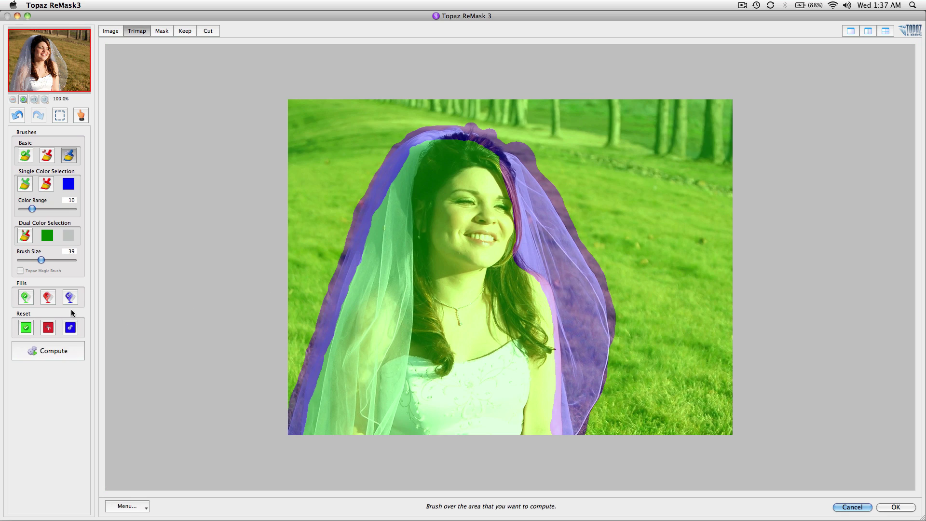
left_click(49, 299)
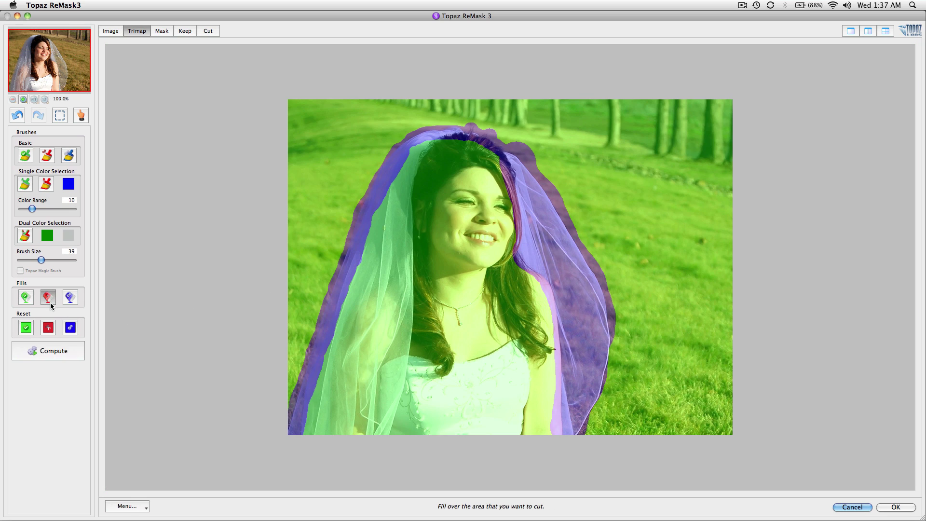
left_click(331, 175)
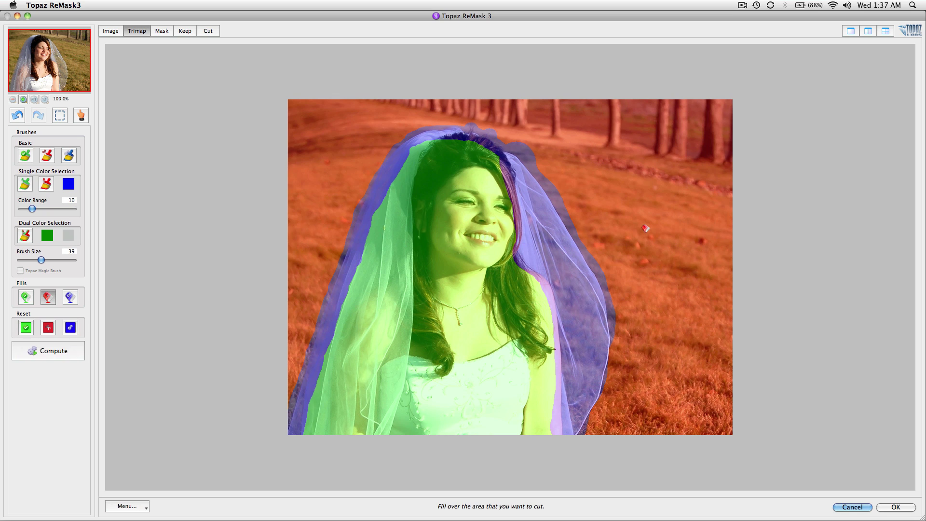
left_click(41, 353)
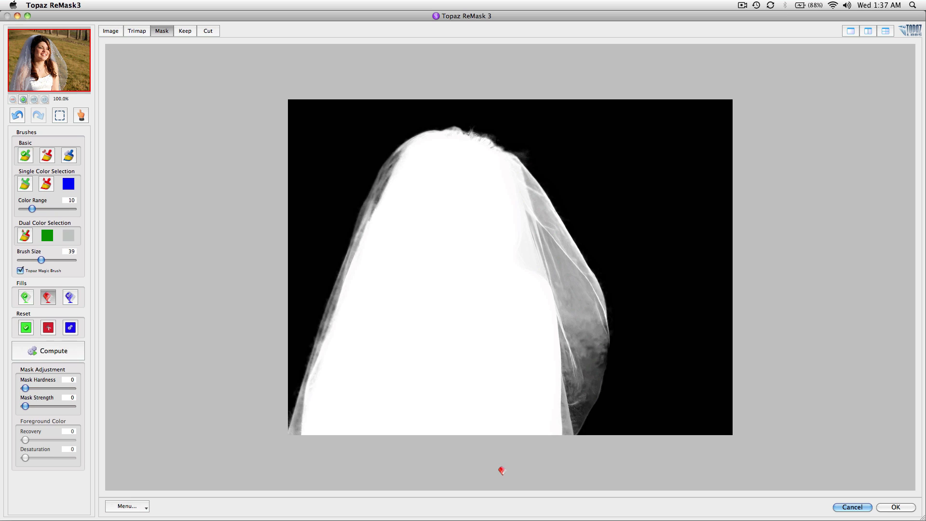
Split the preview in two, showing the original image beside the Keep result.
left_click(869, 29)
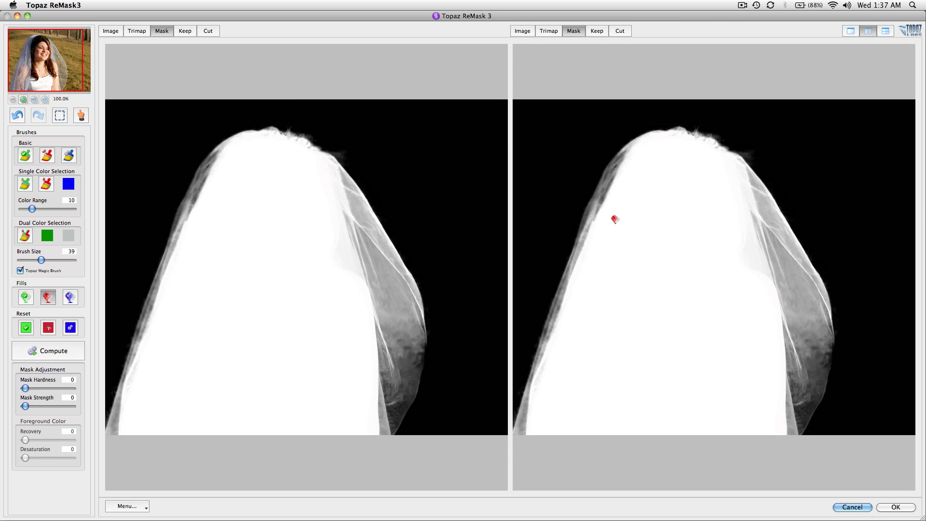
left_click(111, 31)
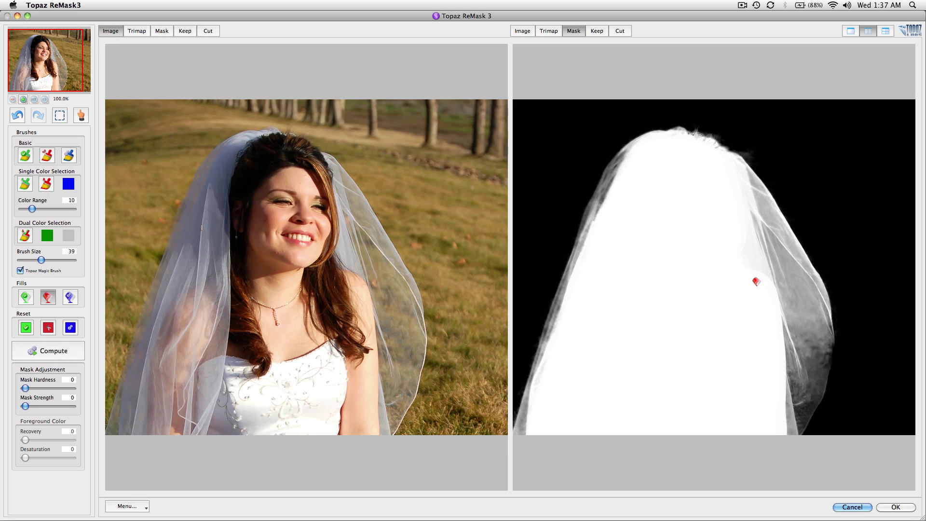
left_click(597, 31)
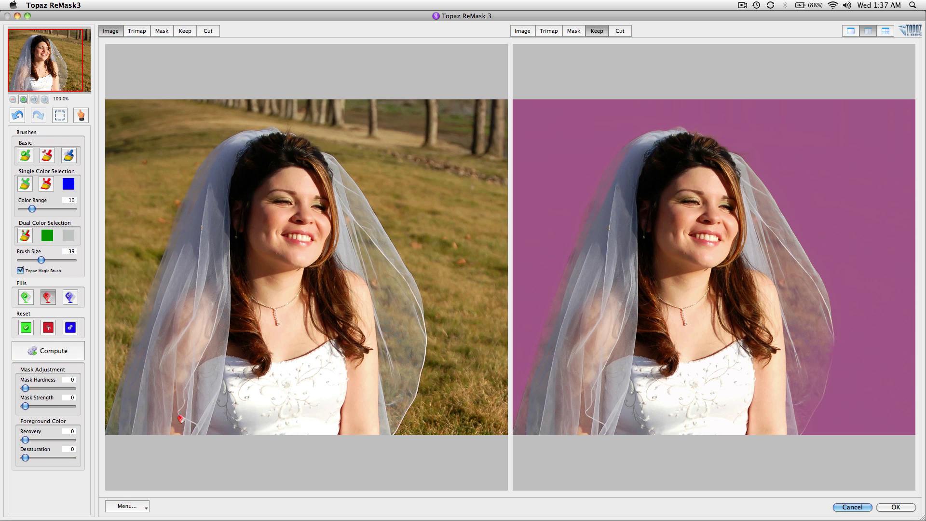
Set the Keep preview's background color to a medium gray.
left_click(127, 506)
left_click(141, 433)
left_click_drag(489, 178, 487, 186)
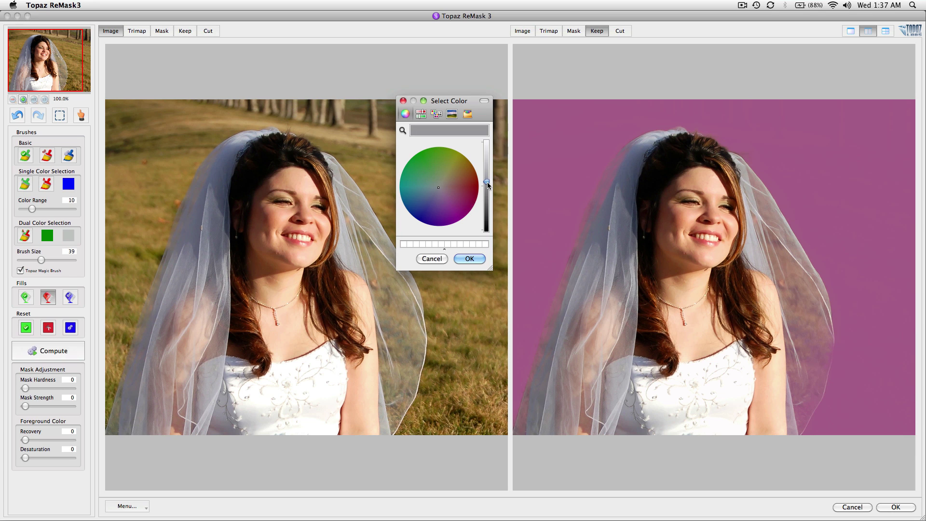
left_click(464, 259)
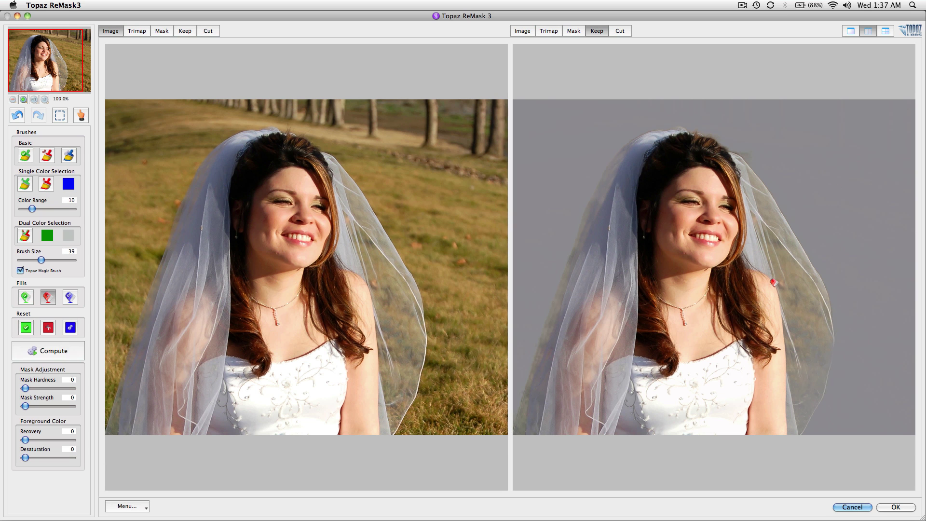
Set the Keep preview's background color to a dark gray.
key("super+equal")
left_click_drag(654, 229, 779, 265)
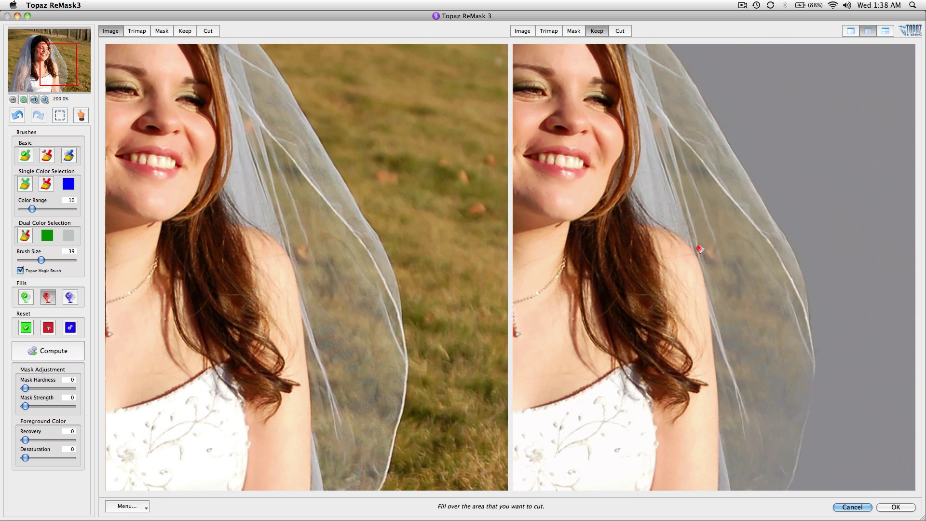
left_click(136, 508)
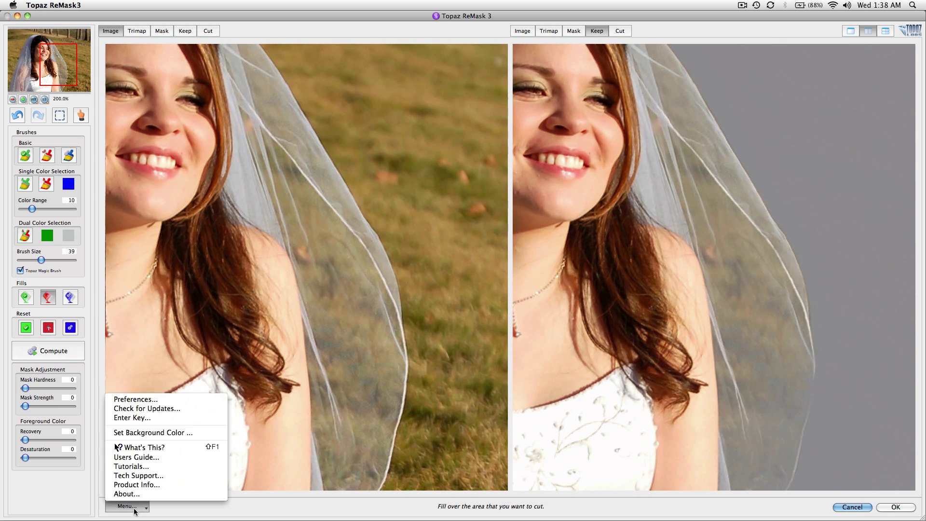
left_click(147, 433)
left_click_drag(486, 177, 487, 199)
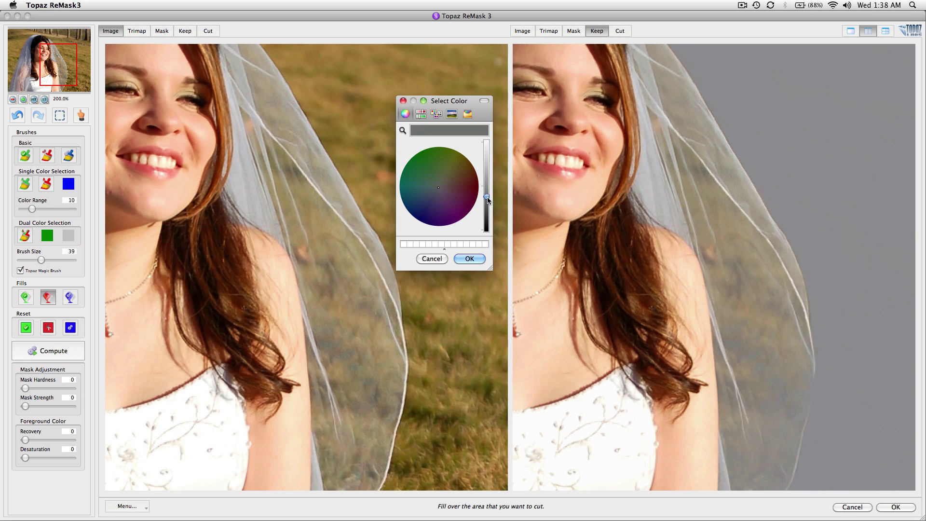
left_click(475, 258)
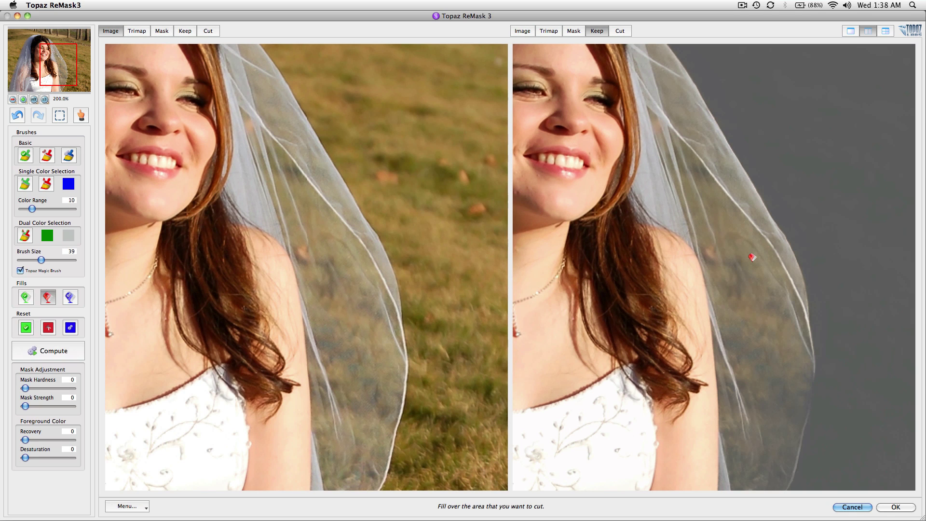
With the dual color brush, sample the veil's white edge as foreground and the grass as background, and brush over the sheer veil at size 79.
left_click_drag(725, 251, 724, 269)
scroll(724, 263, "up", 1)
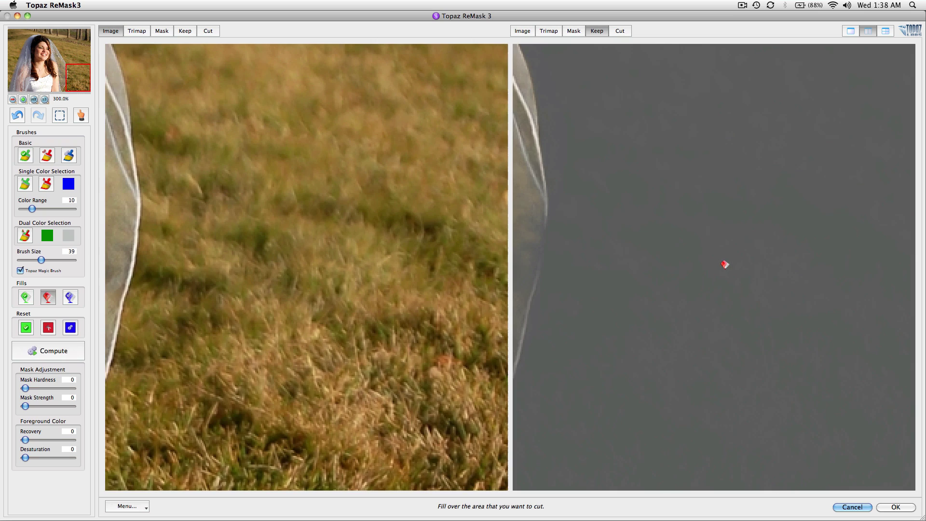
left_click_drag(609, 258, 795, 286)
left_click_drag(715, 292, 751, 275)
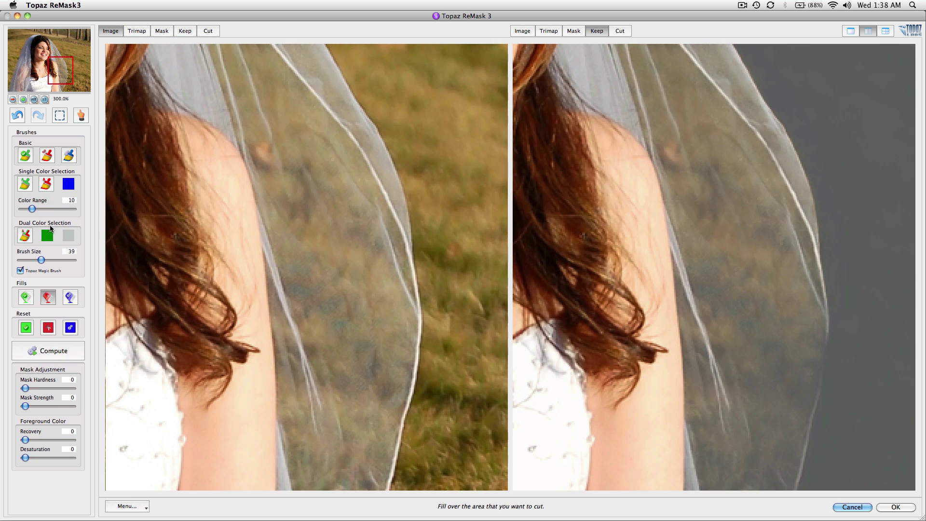
left_click_drag(640, 200, 622, 225)
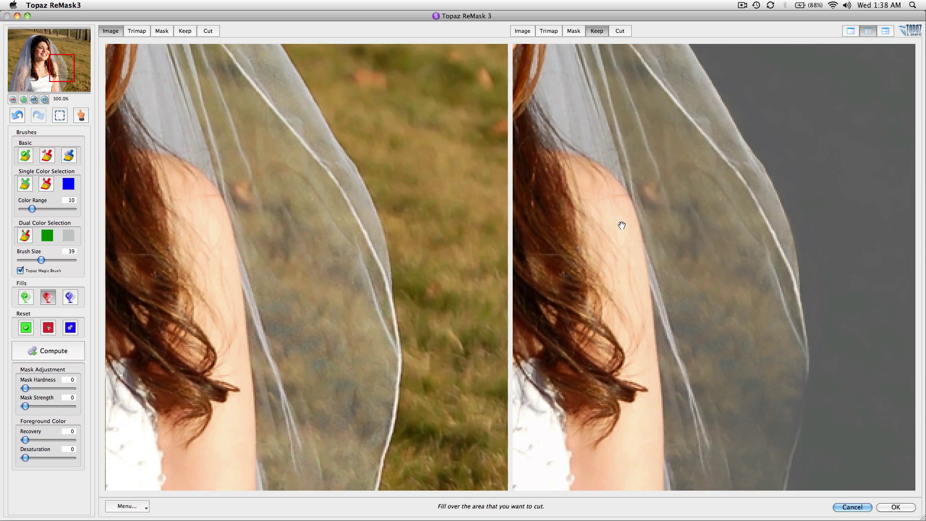
left_click(25, 236)
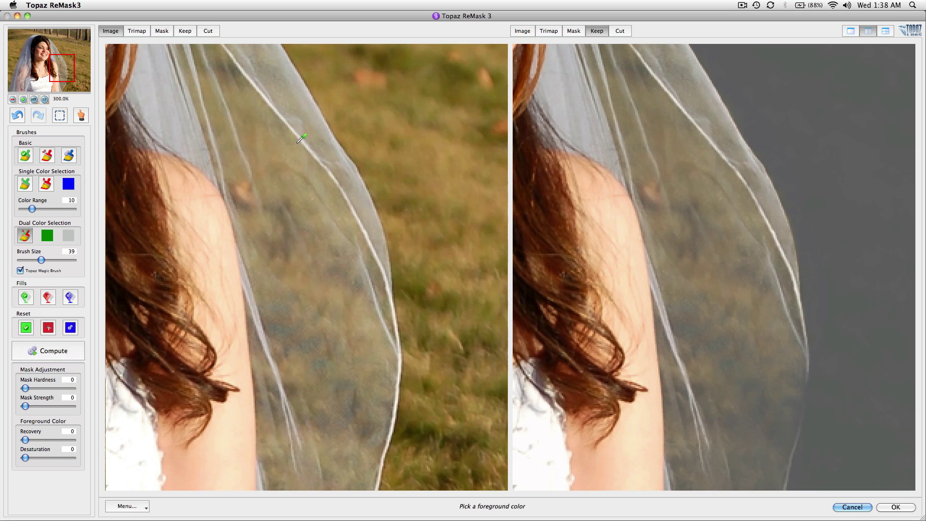
left_click(389, 289)
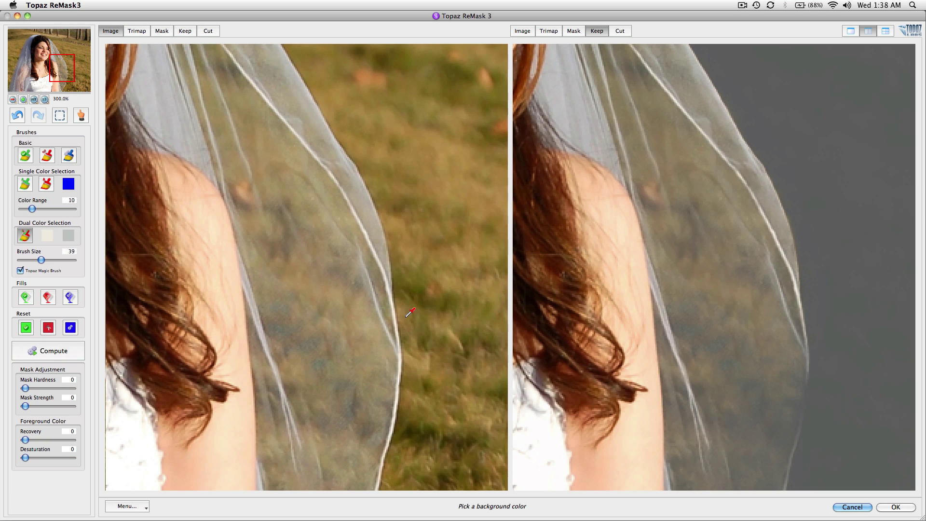
left_click(401, 276)
scroll(402, 276, "up", 8)
mouse_move(378, 300)
left_mouse_down()
mouse_move(358, 252)
mouse_move(303, 235)
mouse_move(307, 343)
mouse_move(365, 332)
mouse_move(349, 245)
mouse_move(320, 242)
mouse_move(289, 206)
mouse_move(282, 212)
mouse_move(325, 243)
mouse_move(317, 298)
mouse_move(360, 375)
mouse_move(306, 366)
mouse_move(351, 335)
mouse_move(343, 287)
mouse_move(315, 201)
mouse_move(271, 162)
mouse_move(343, 227)
mouse_move(347, 383)
left_mouse_up()
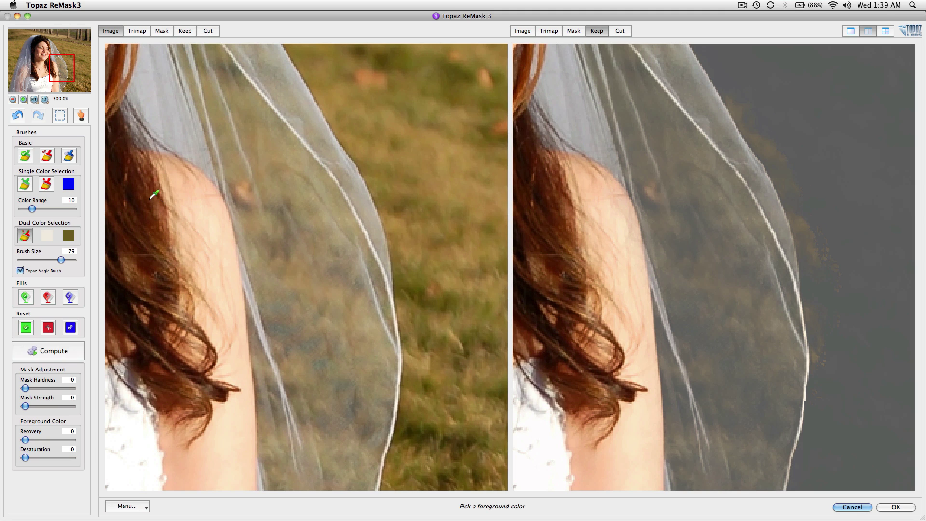
Remove the leftover grass specks outside the veil's edge with the cut brush at size 44.
left_click(47, 156)
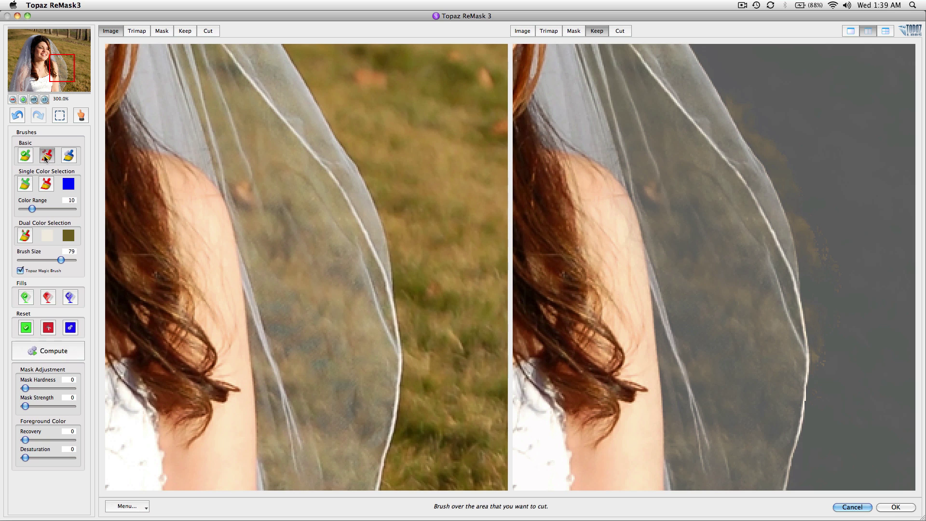
key("bracketleft")
key("bracketleft")
key("bracketleft")
key("bracketleft")
key("bracketleft")
key("bracketleft")
key("bracketleft")
left_click_drag(783, 120, 844, 245)
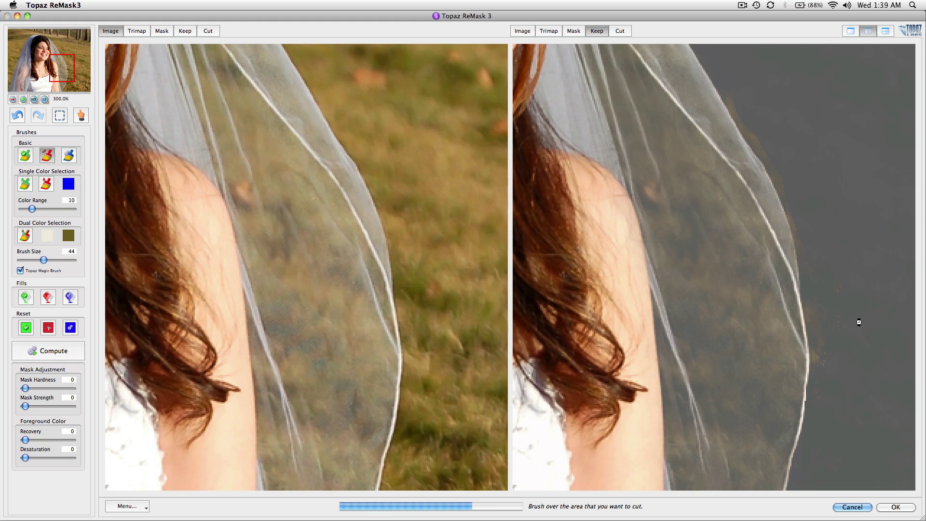
mouse_move(845, 352)
left_mouse_down()
mouse_move(845, 291)
mouse_move(839, 370)
mouse_move(839, 313)
left_mouse_up()
left_click_drag(842, 352, 830, 275)
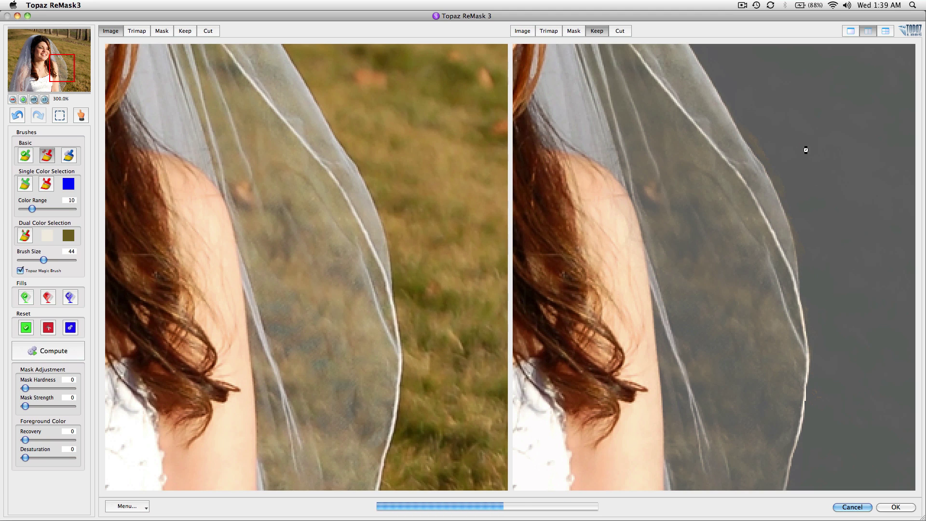
left_click_drag(773, 124, 787, 134)
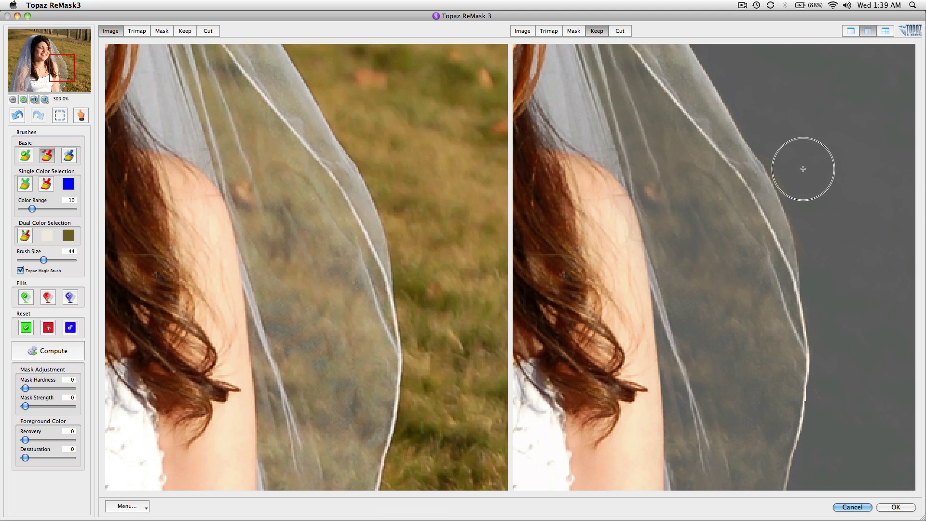
Show the trimap beside the original image and examine the dual color marks in the veil.
left_click(550, 32)
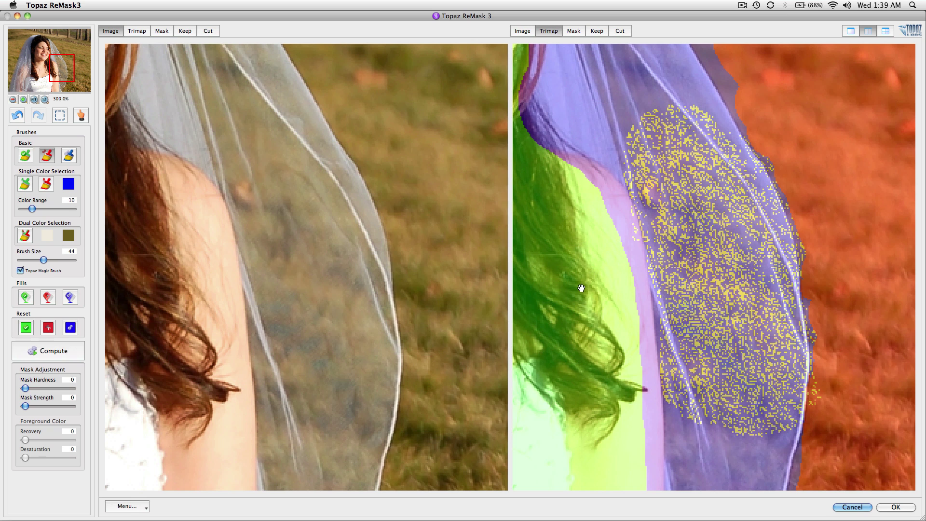
left_click_drag(589, 279, 620, 274)
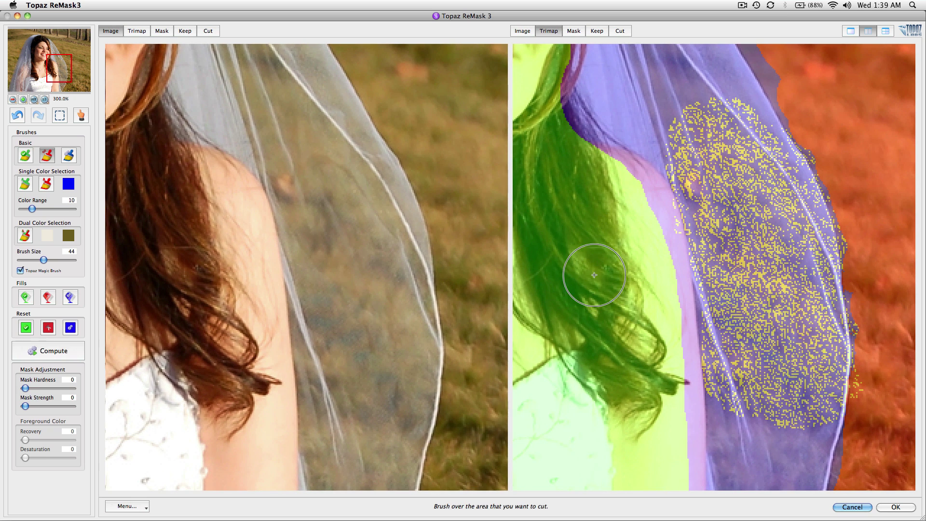
With the dual color brush, sample light gray veil as foreground and brown grass as background, and brush over the sheer veil beside the shoulder at size 44.
left_click_drag(589, 248, 580, 266)
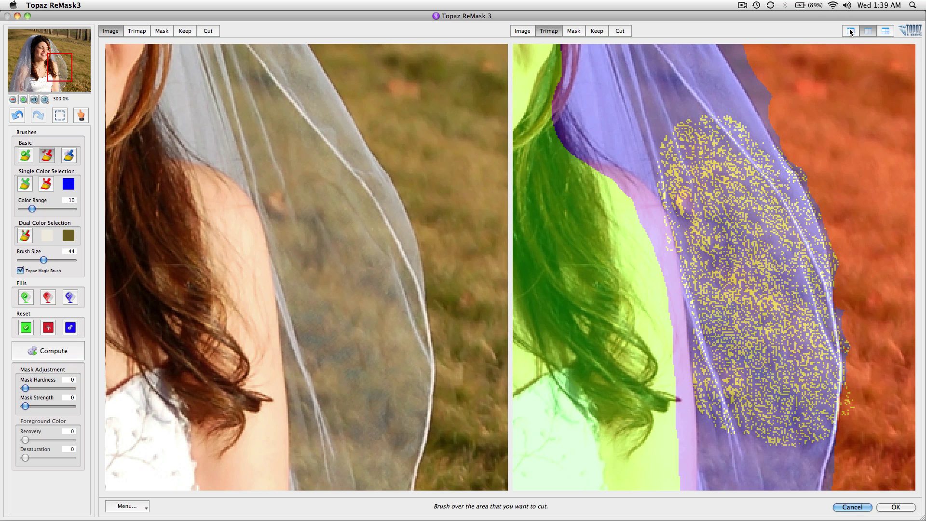
left_click(603, 34)
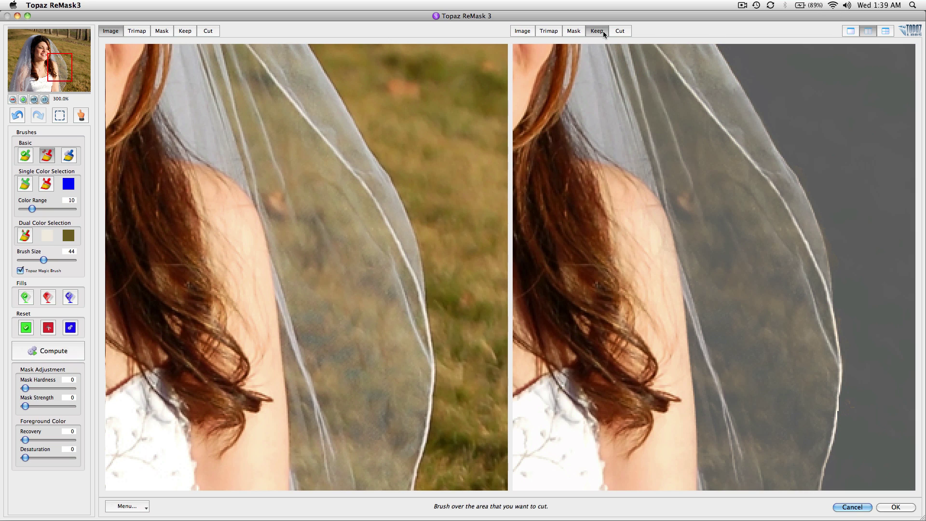
mouse_move(646, 213)
left_mouse_down()
mouse_move(691, 221)
mouse_move(697, 279)
mouse_move(704, 229)
left_mouse_up()
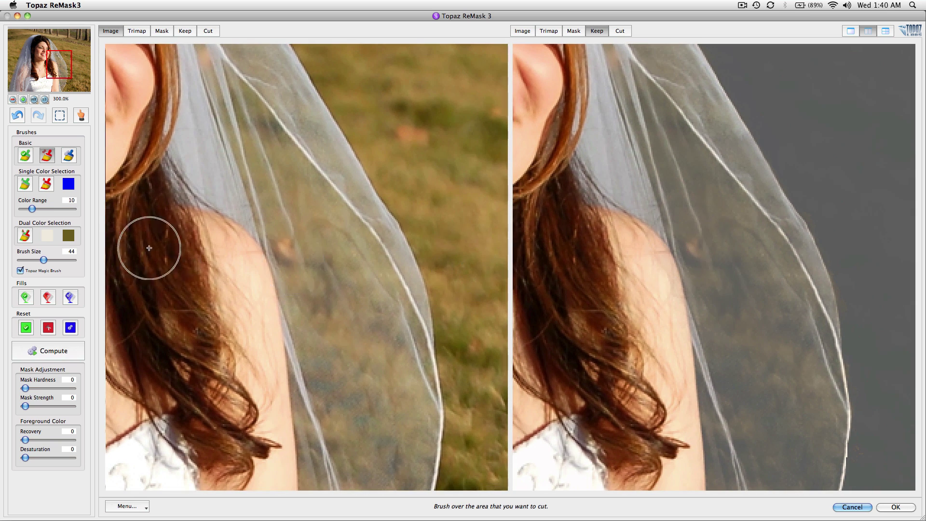
left_click(25, 235)
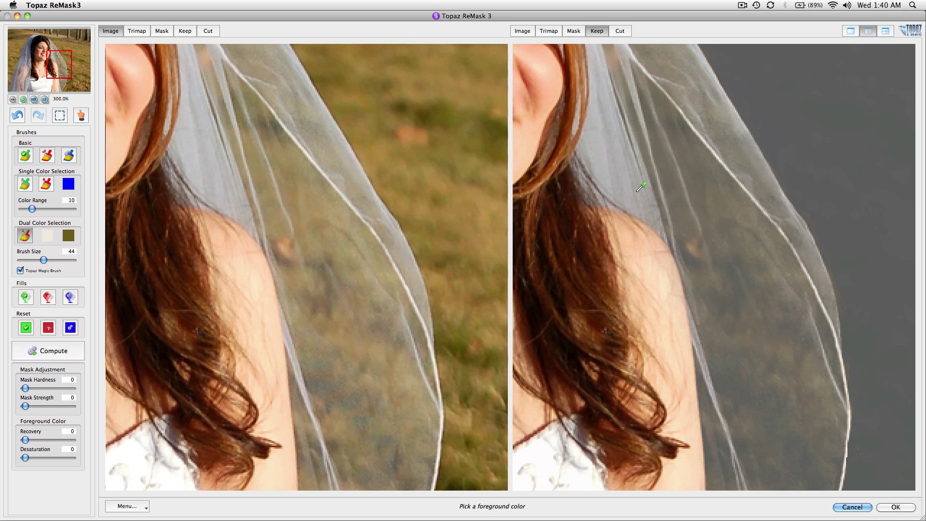
left_click(607, 169)
left_click(411, 132)
mouse_move(707, 251)
left_mouse_down()
mouse_move(703, 267)
mouse_move(714, 277)
mouse_move(756, 273)
mouse_move(787, 289)
mouse_move(713, 244)
mouse_move(685, 208)
mouse_move(732, 307)
left_mouse_up()
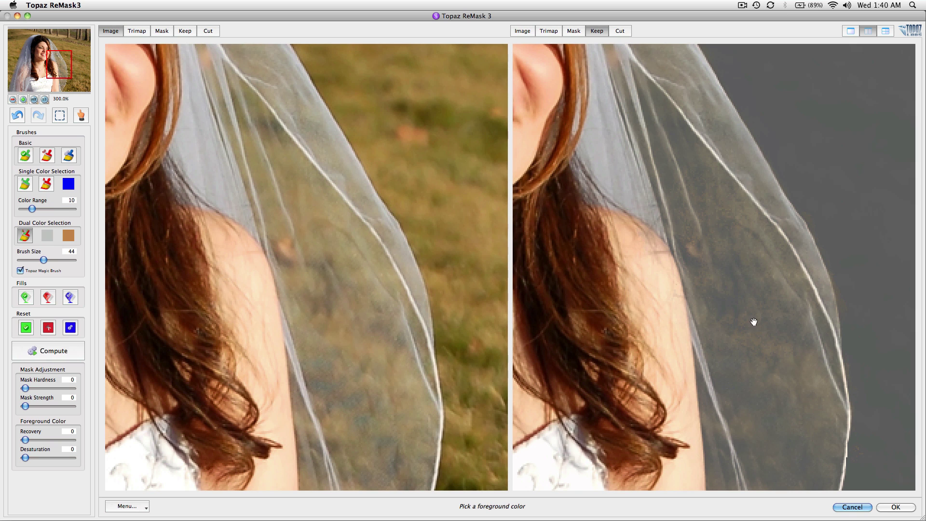
Sample a white veil fold as foreground and tan grass as background, and brush the dual colors over the upper veil beside the face.
scroll(762, 329, "up", 10)
scroll(762, 329, "left", 5)
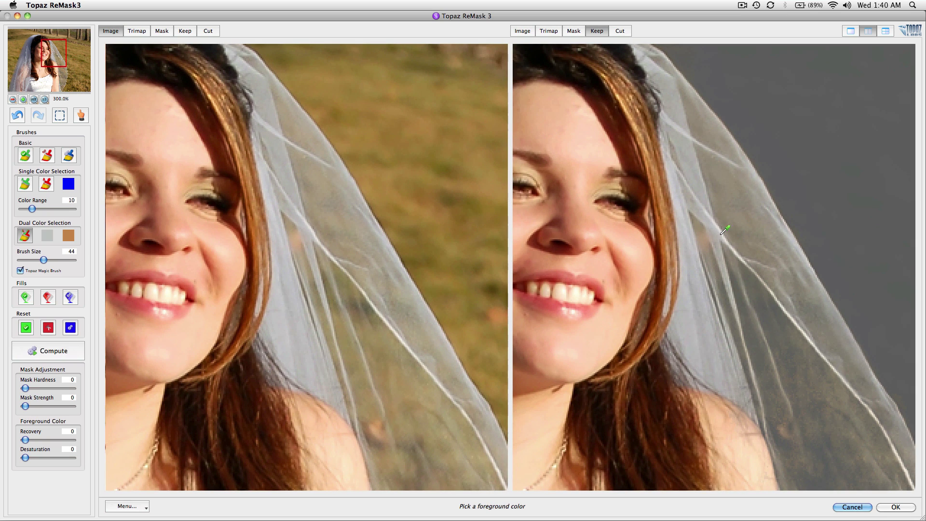
left_click(716, 225)
left_click(405, 204)
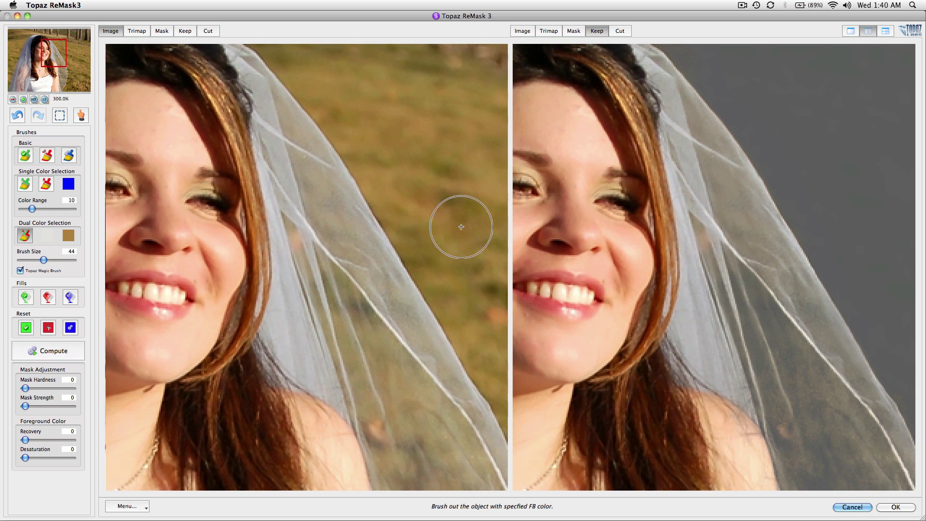
mouse_move(695, 245)
left_mouse_down()
mouse_move(723, 227)
mouse_move(744, 256)
mouse_move(723, 127)
mouse_move(806, 365)
left_mouse_up()
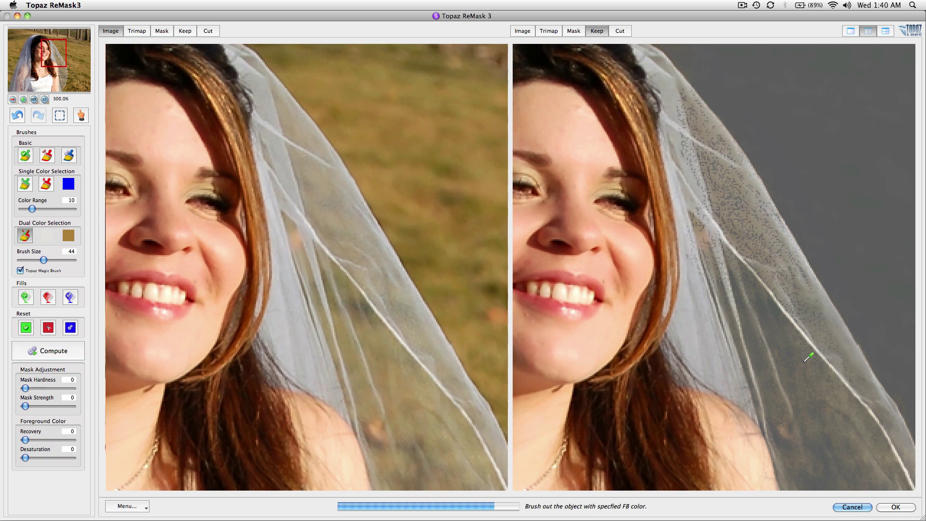
Clean the leftover grass haze outside the veil's outer edge with the cut brush at size 44.
left_click_drag(805, 373, 757, 265)
left_click_drag(787, 310, 732, 264)
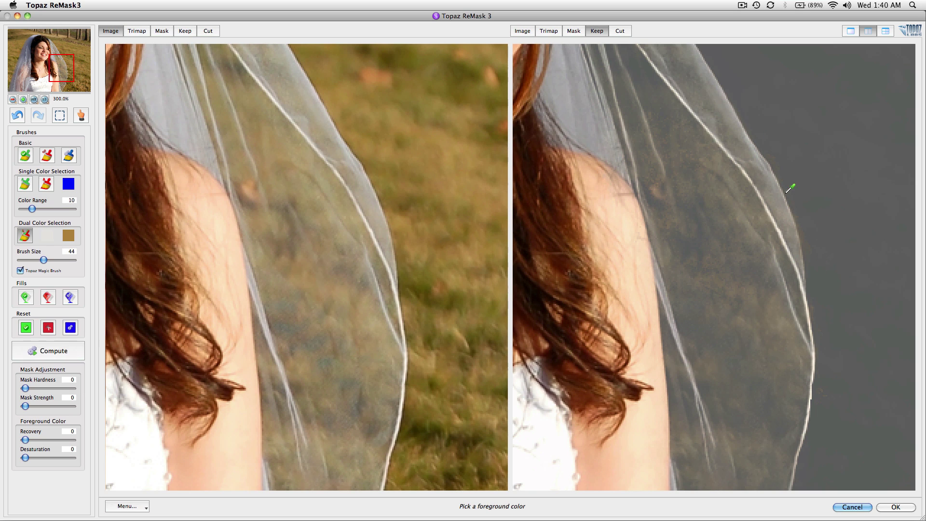
left_click(47, 155)
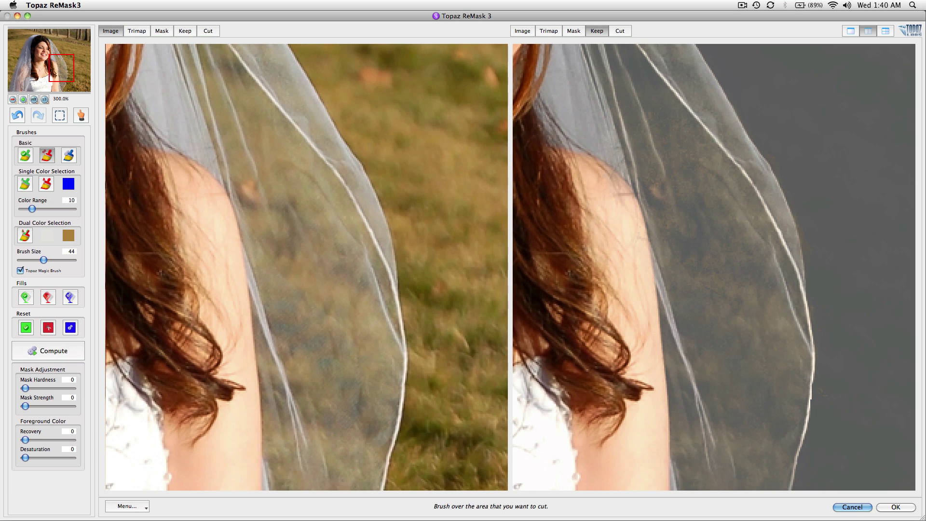
left_click(837, 246)
left_click(791, 141)
left_click(830, 241)
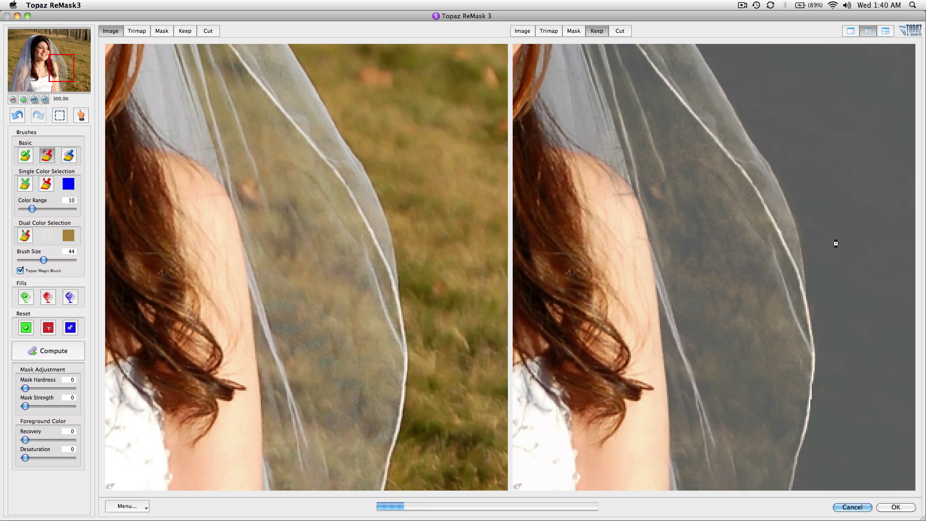
mouse_move(826, 228)
left_mouse_down()
mouse_move(818, 229)
mouse_move(802, 154)
left_mouse_up()
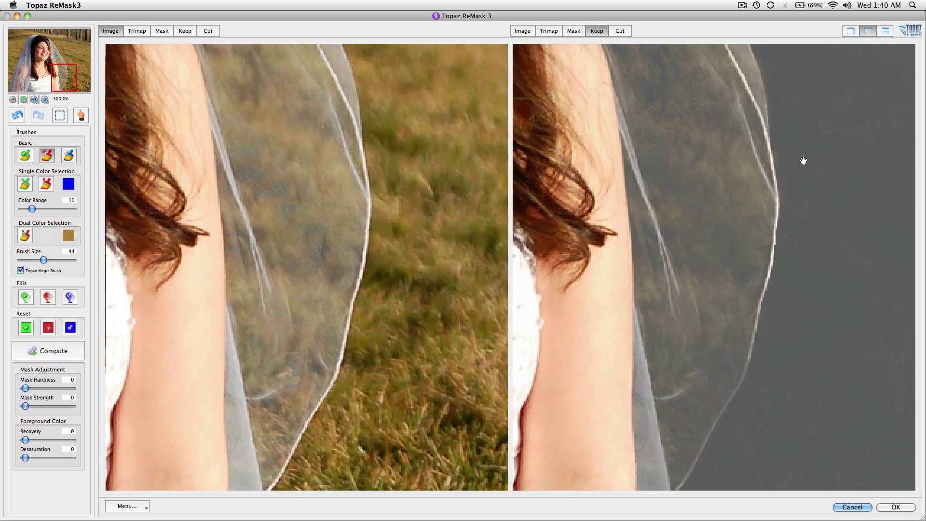
left_click(807, 247)
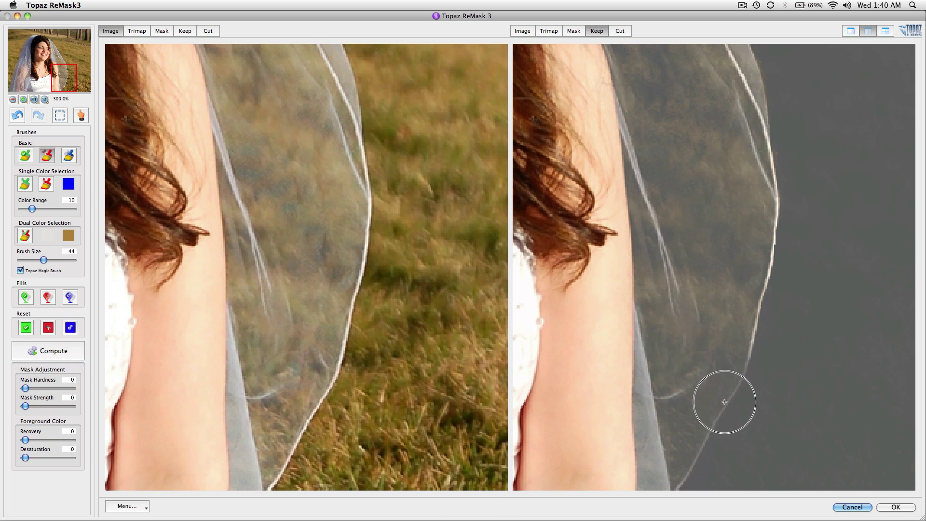
With the dual color brush, sample the veil's white hem as foreground and the adjacent grass as background, and brush down the veil's lower edge.
left_click(25, 236)
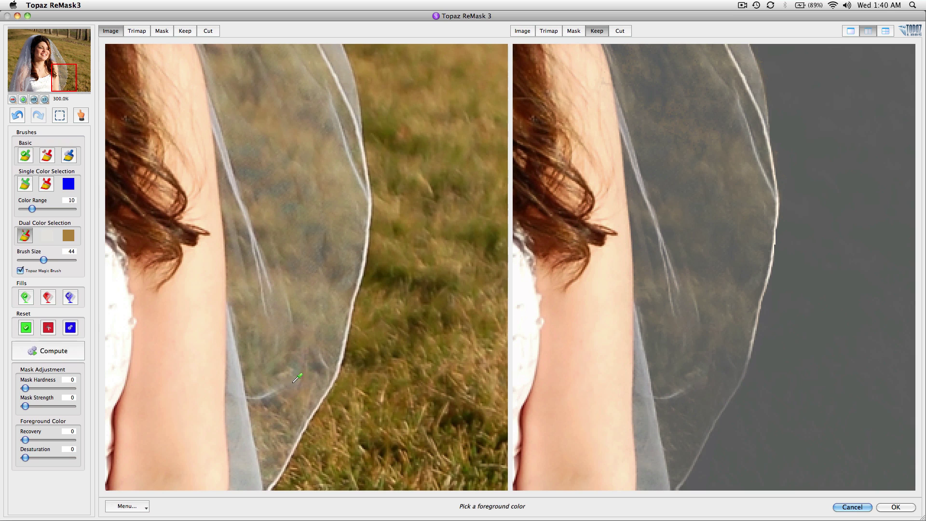
left_click(340, 364)
left_click(350, 386)
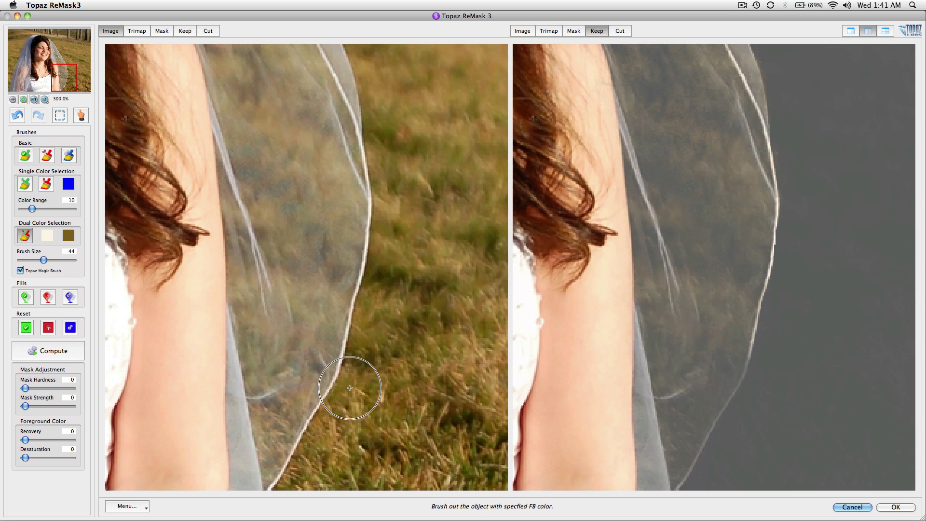
mouse_move(316, 353)
left_mouse_down()
mouse_move(280, 401)
mouse_move(271, 458)
mouse_move(260, 328)
mouse_move(265, 250)
mouse_move(274, 284)
mouse_move(260, 405)
mouse_move(270, 487)
left_mouse_up()
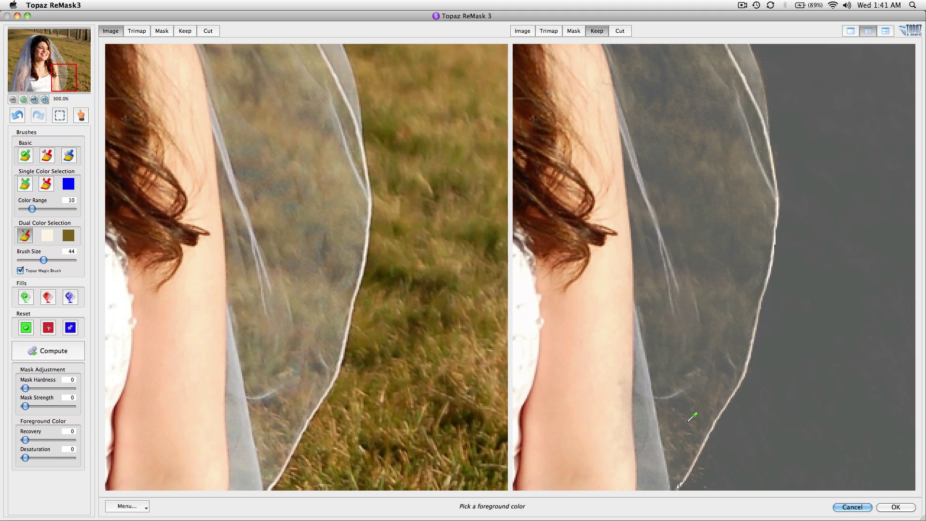
Sample the gray veil strip as foreground and grass as background, and brush the dual colors over the lower veil beside the arm.
left_click(656, 441)
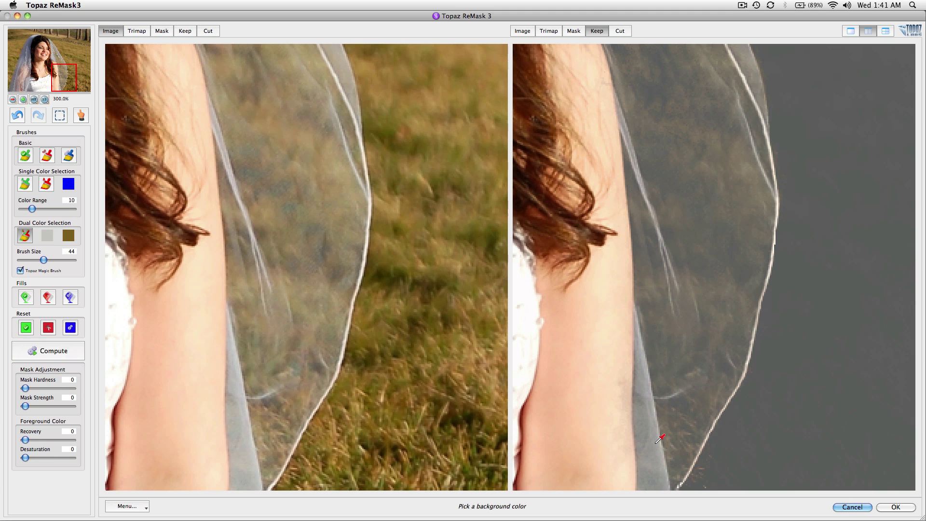
left_click(328, 428)
mouse_move(675, 420)
left_mouse_down()
mouse_move(673, 457)
mouse_move(687, 434)
left_mouse_up()
left_click(684, 398)
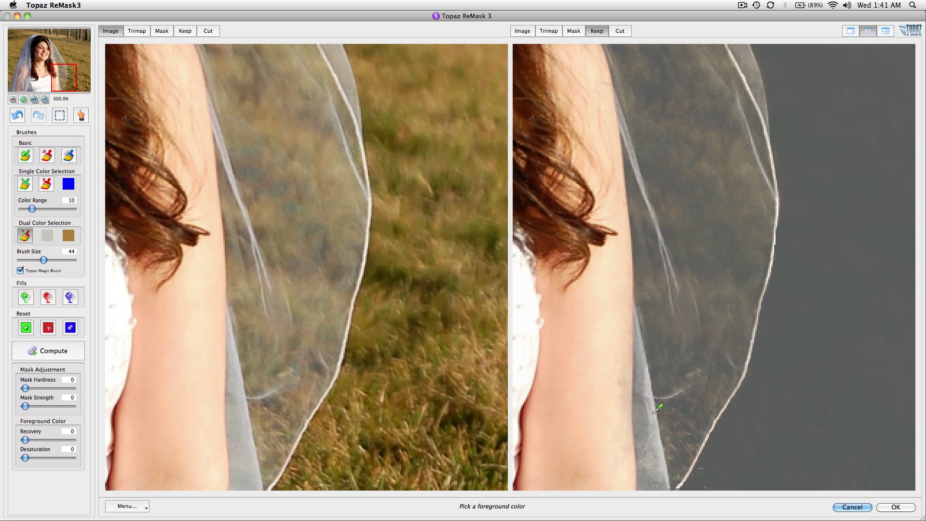
left_click(754, 380)
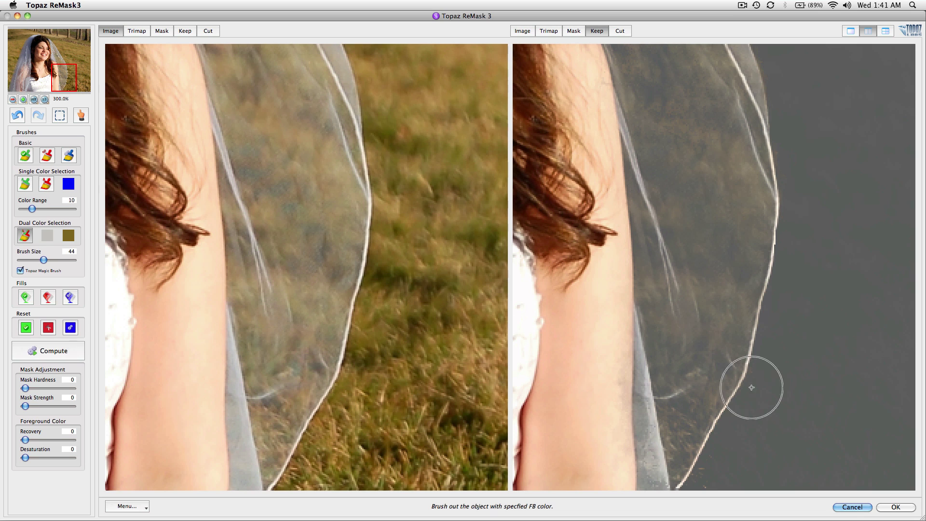
mouse_move(679, 406)
left_mouse_down()
mouse_move(670, 433)
mouse_move(659, 335)
mouse_move(669, 471)
left_mouse_up()
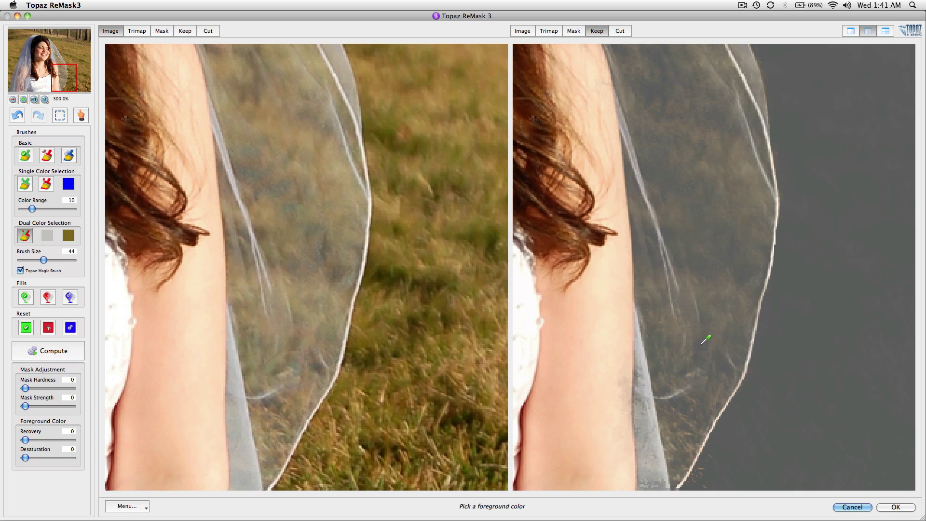
In the mask, restore the arm edge and the solid lower veil strip with the keep brush at size 44, and return to the Keep preview.
left_click(574, 32)
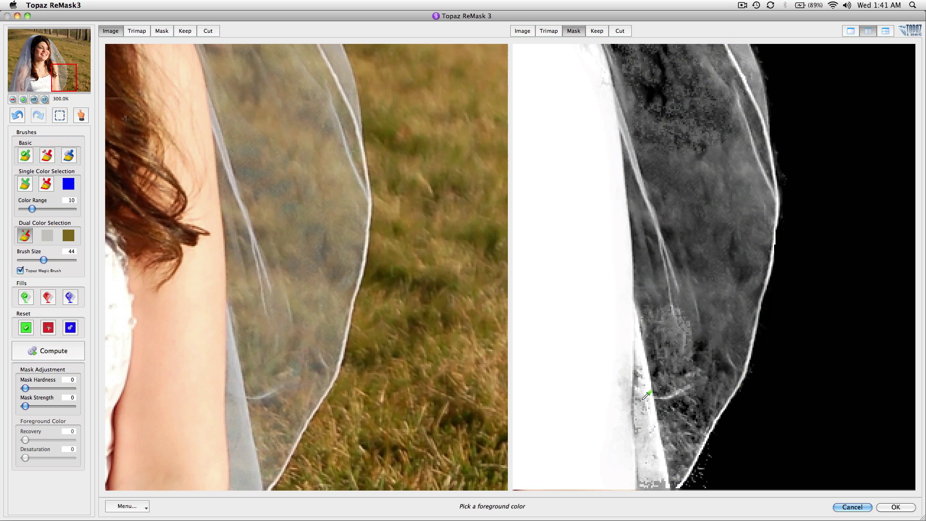
key("k")
mouse_move(612, 459)
left_mouse_down()
mouse_move(620, 454)
mouse_move(614, 378)
mouse_move(635, 481)
left_mouse_up()
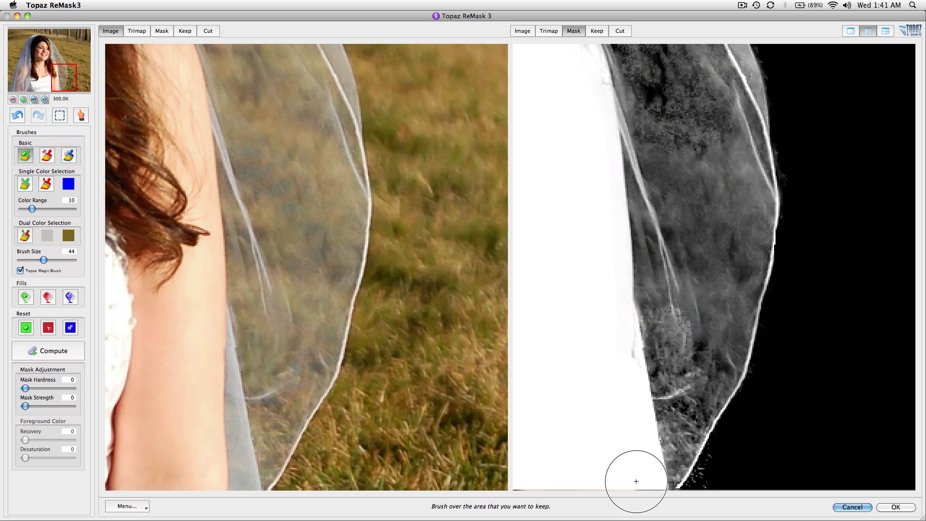
left_click(604, 363)
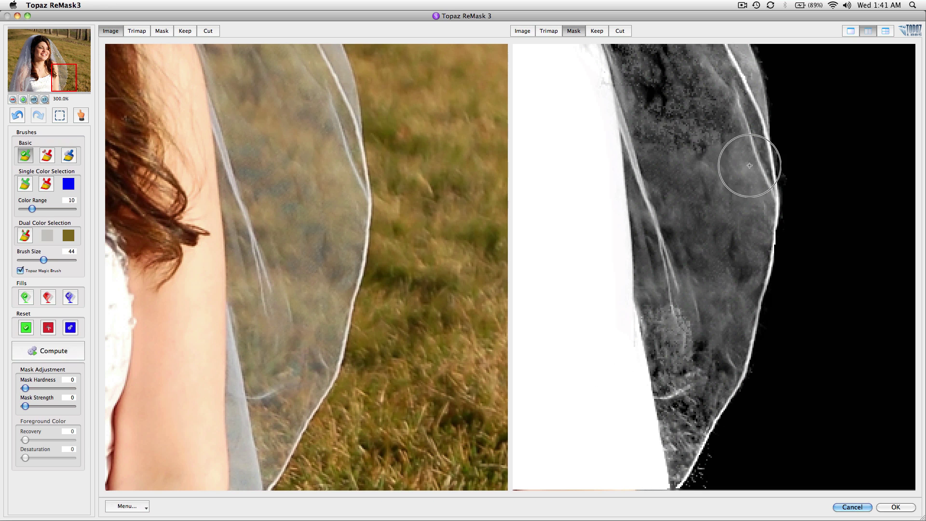
left_click(603, 35)
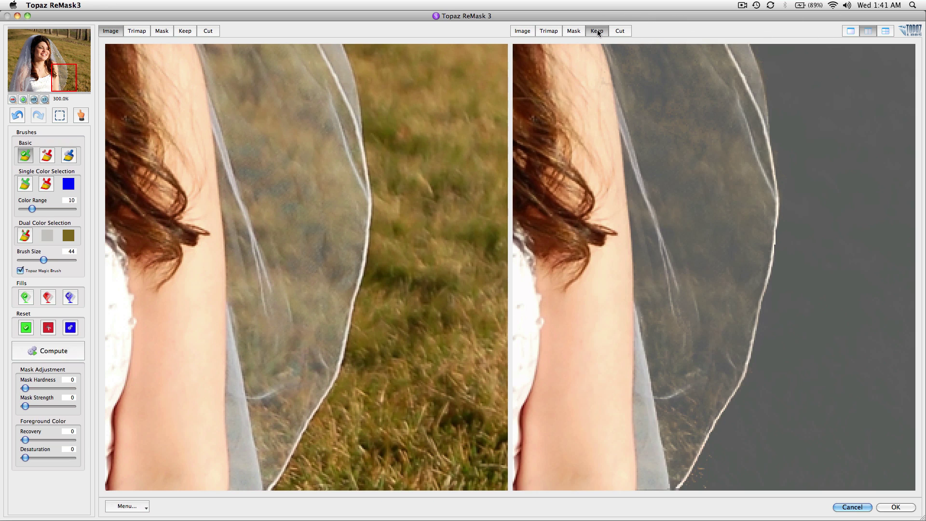
Undo the stray keep stroke over the lower veil, and compare the mask with the Keep preview along the upper veil and hair.
left_click_drag(639, 275, 693, 397)
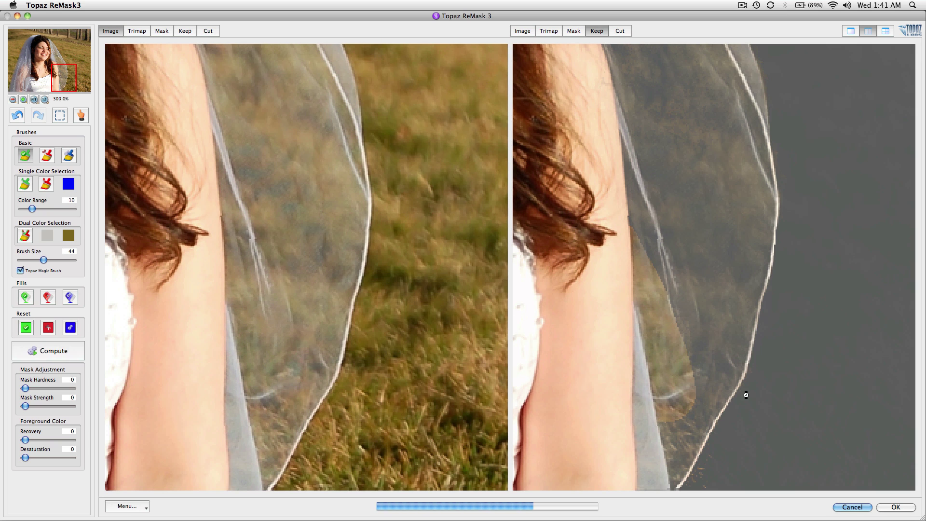
key("super+z")
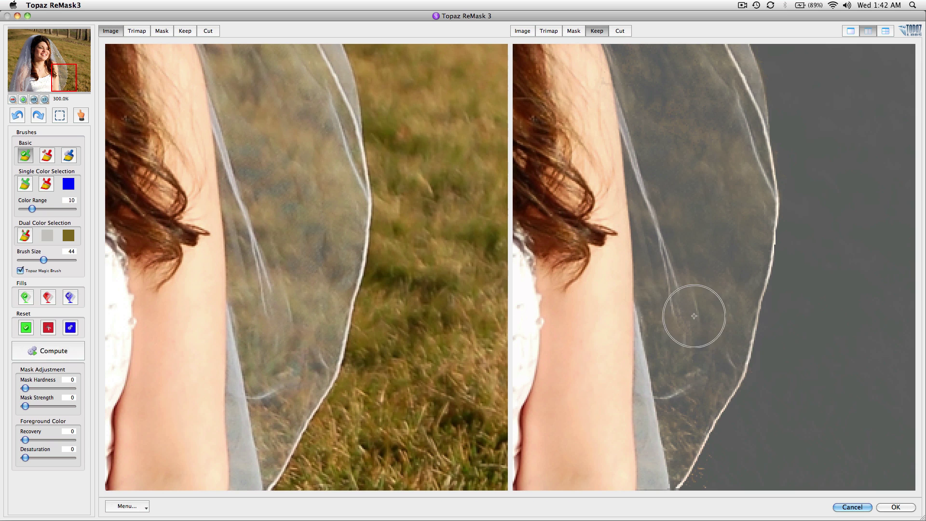
mouse_move(589, 240)
left_mouse_down()
mouse_move(635, 317)
mouse_move(620, 275)
mouse_move(719, 408)
left_mouse_up()
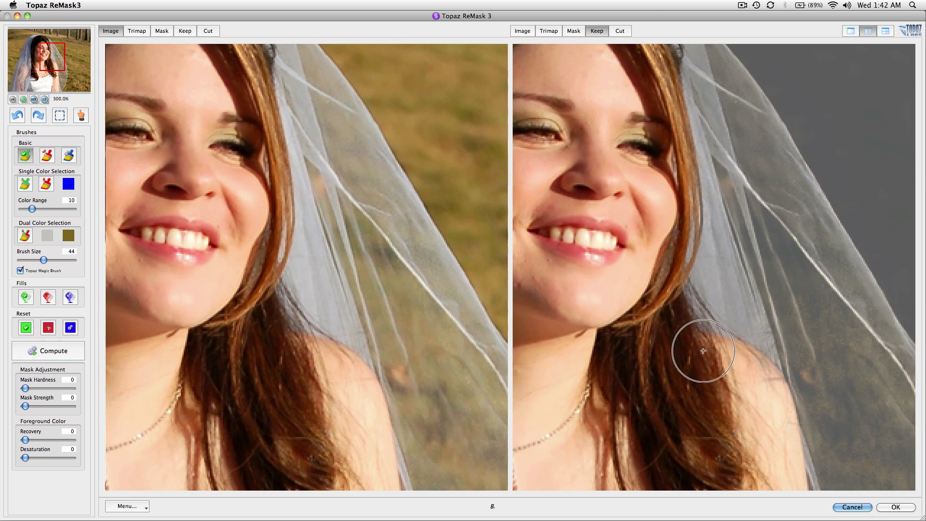
left_click(574, 31)
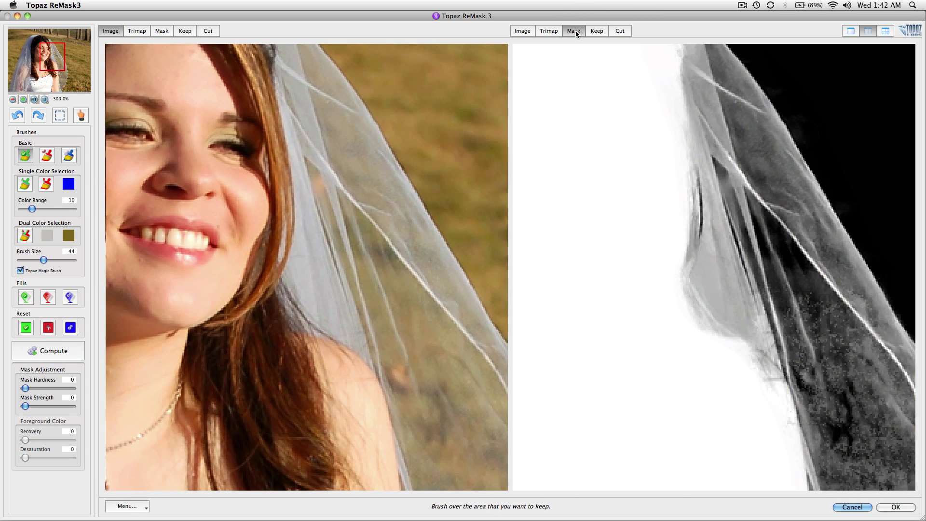
left_click(596, 31)
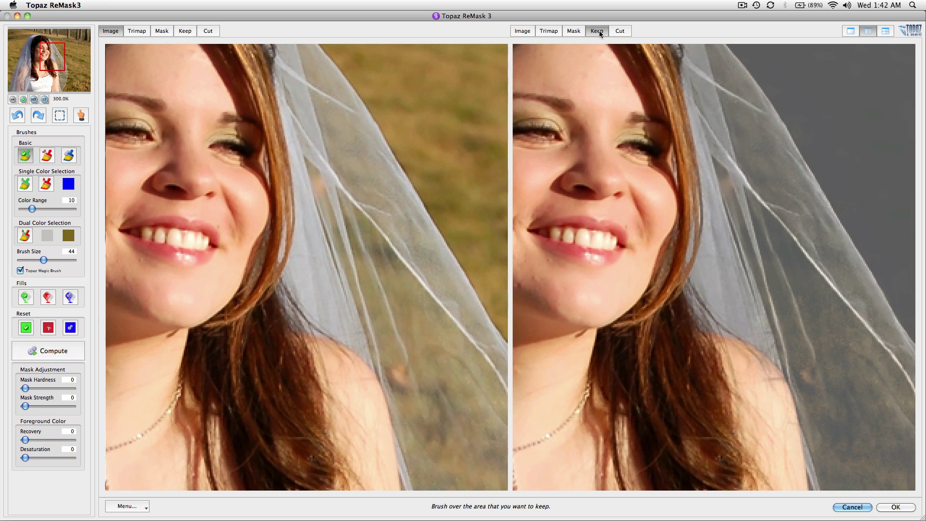
left_click_drag(629, 153, 693, 317)
left_click_drag(649, 200, 655, 240)
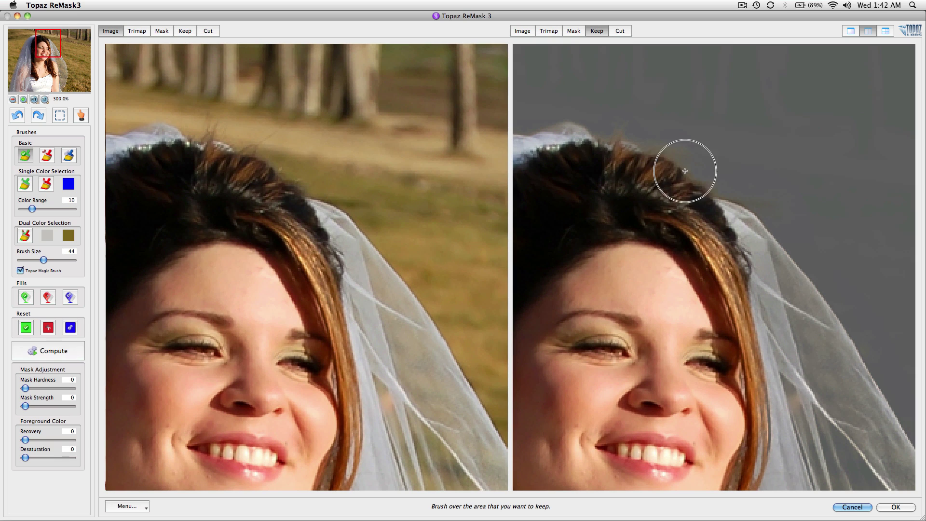
In the mask, remove the gray haze outside the hair and upper veil with the cut brush at size 44.
left_click(573, 31)
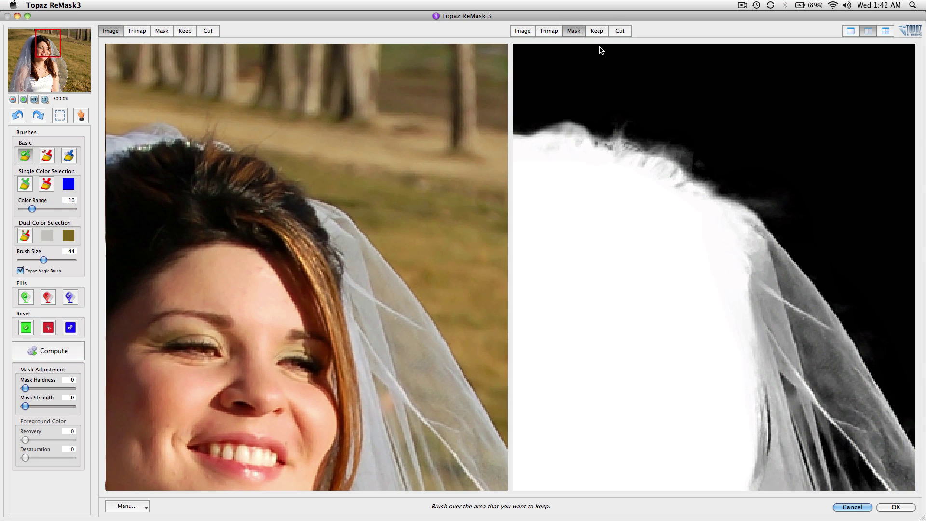
key("c")
left_click(709, 140)
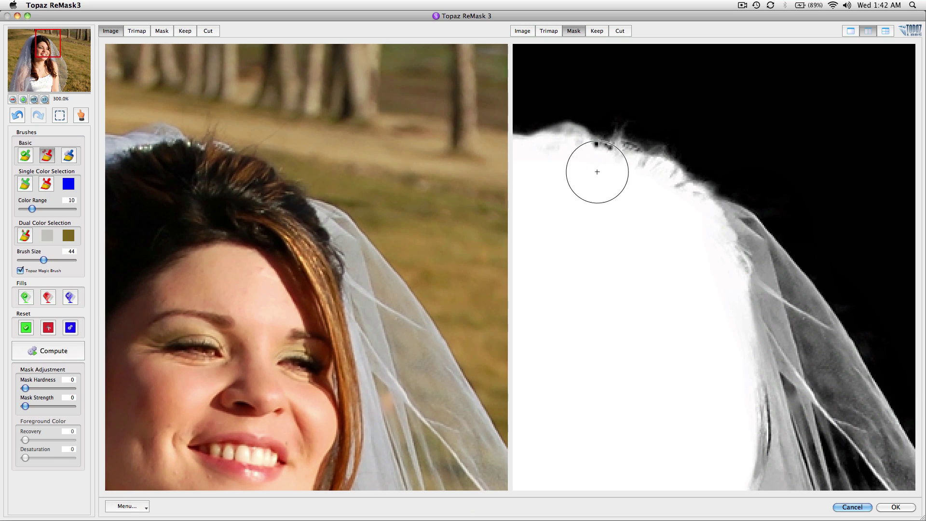
In the mask, restore the hair edge with the keep brush at size 44, and cut the haze above the upper veil.
key("q")
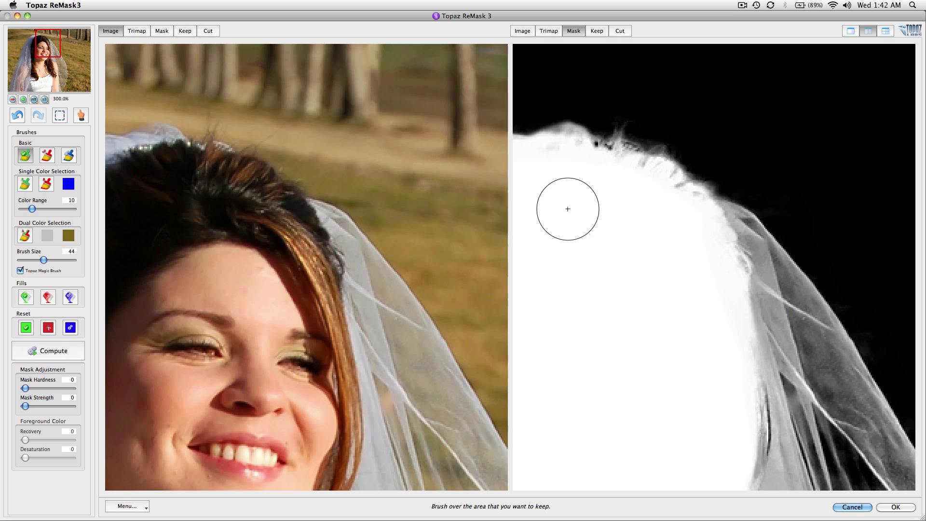
left_click_drag(595, 169, 596, 167)
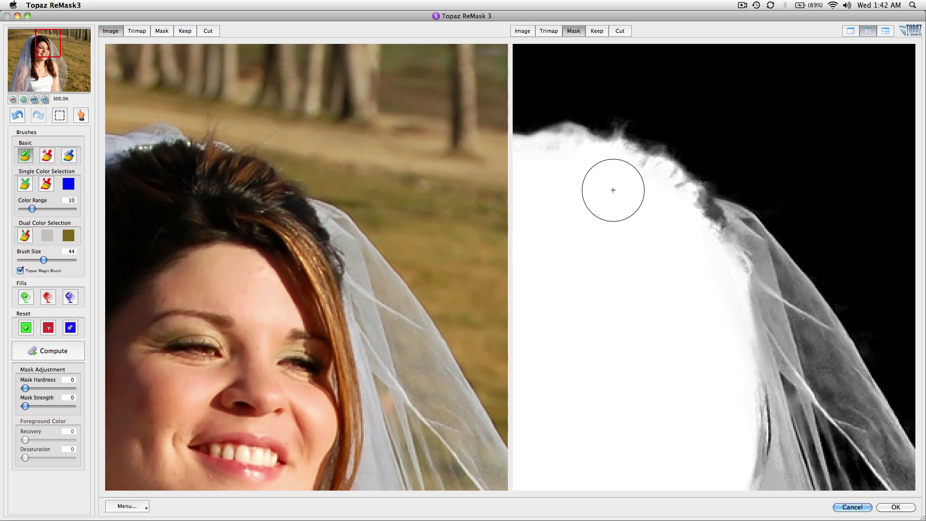
left_click_drag(690, 238, 692, 234)
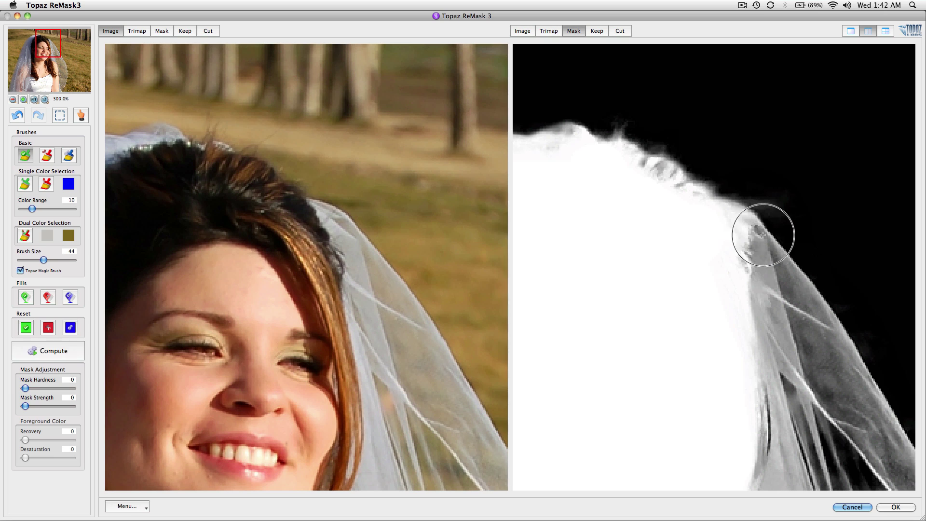
key("x")
left_click(787, 188)
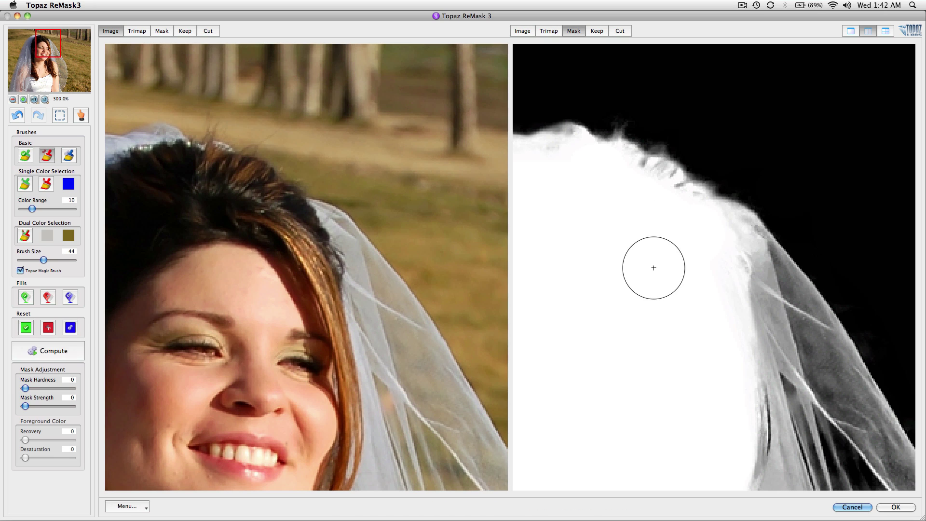
Examine the outer veil edge beside the bare shoulder in the mask and the Keep preview, and return to the whole image.
left_click_drag(589, 271, 684, 247)
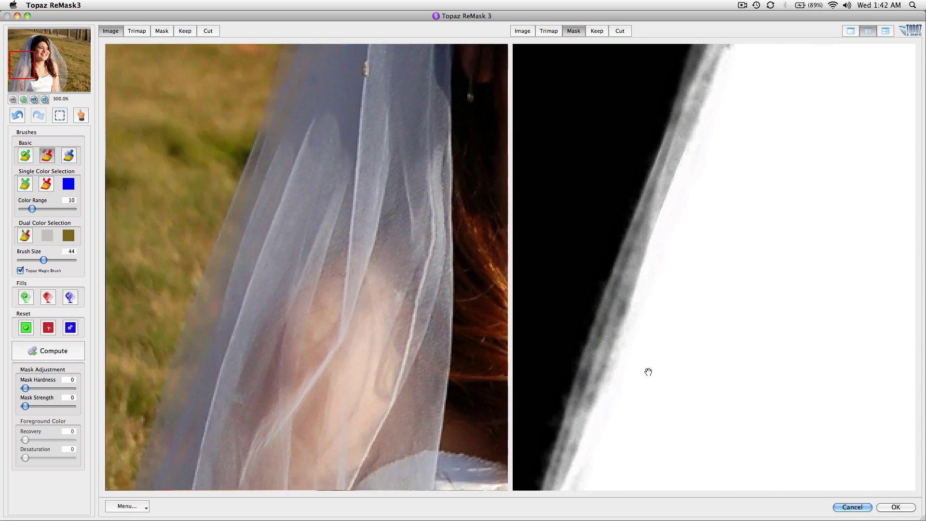
left_click_drag(647, 366, 681, 258)
left_click_drag(642, 368, 677, 236)
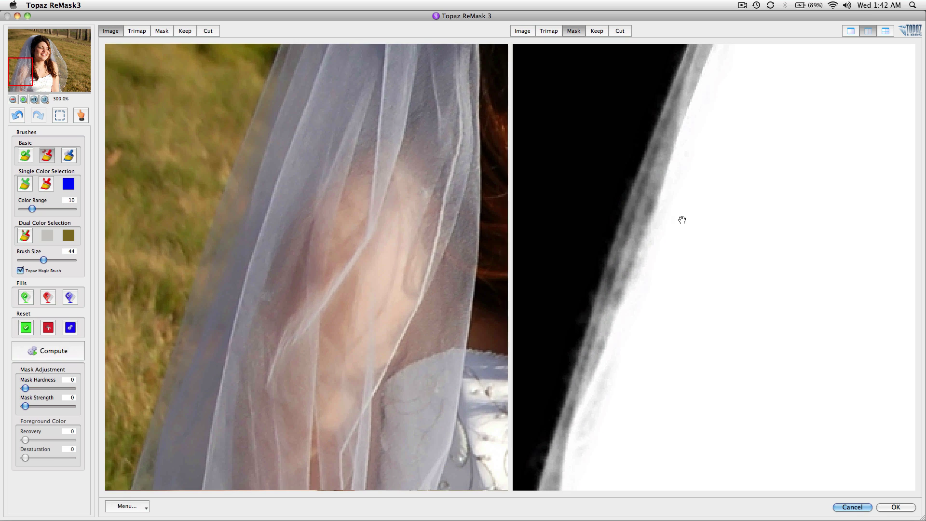
left_click(596, 30)
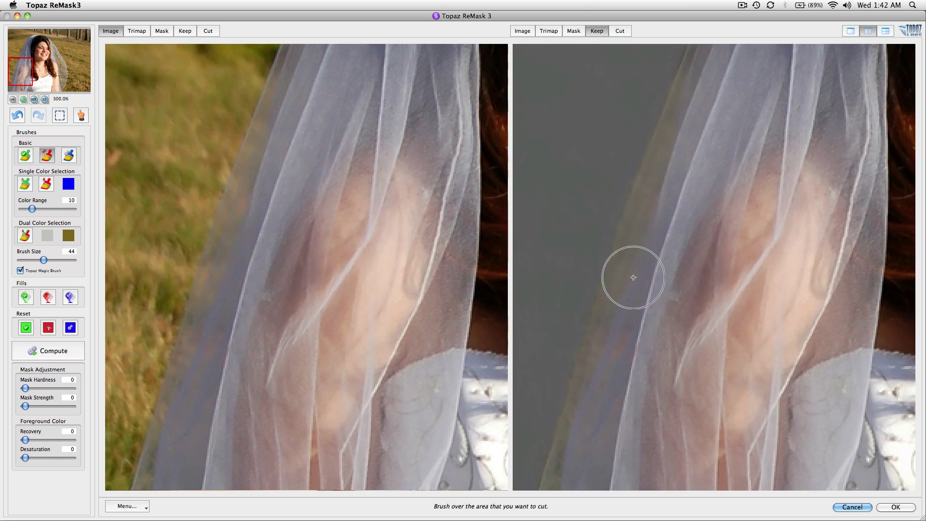
mouse_move(672, 316)
left_mouse_down()
mouse_move(684, 242)
mouse_move(671, 212)
left_mouse_up()
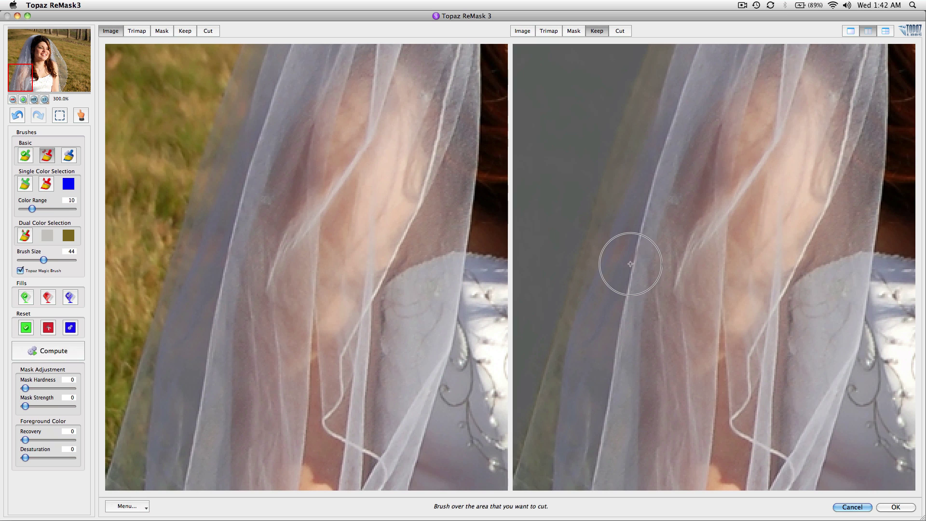
key("super+alt+0")
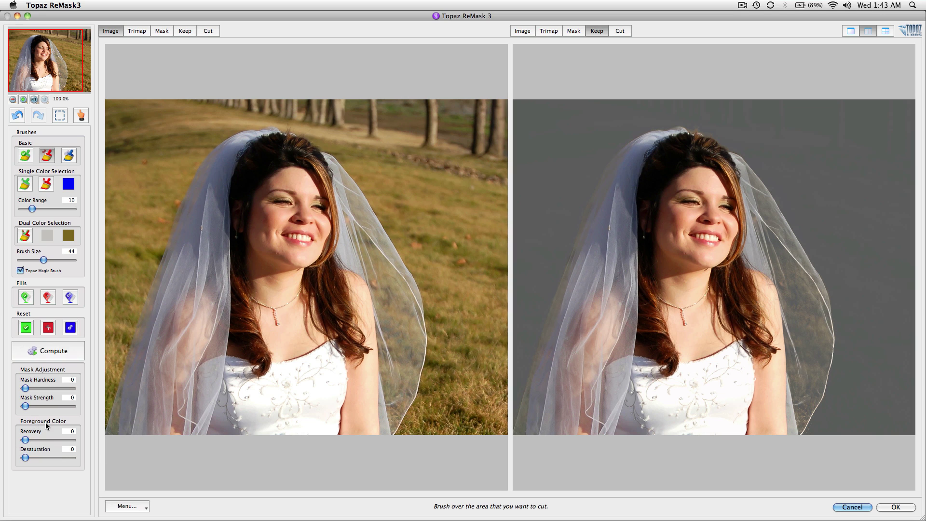
Set the foreground color Recovery to 100 and Desaturation to 34, and check the transparent veil beside the arm.
left_click_drag(25, 440, 60, 444)
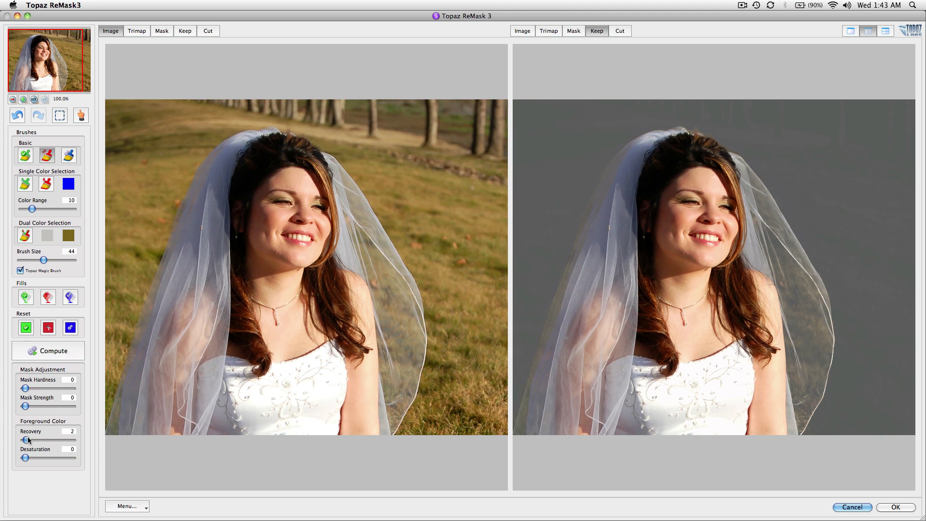
left_click_drag(27, 439, 74, 440)
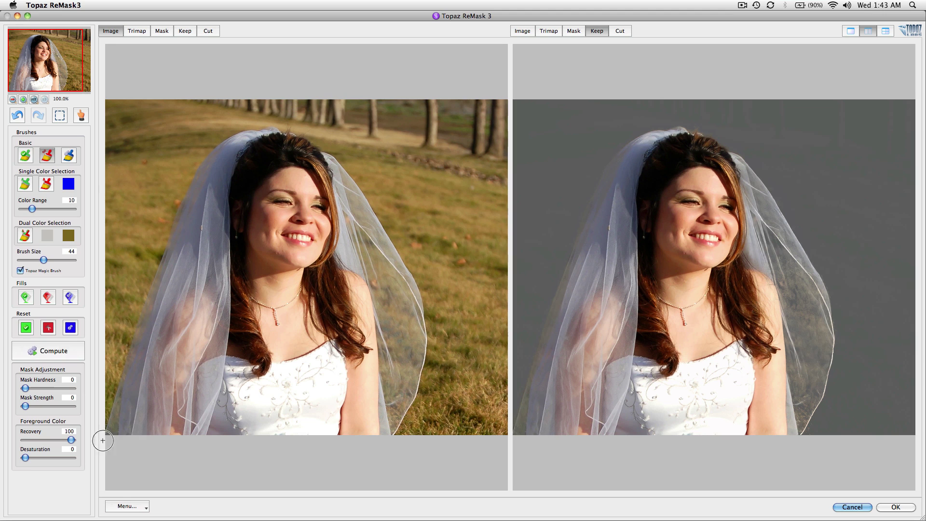
left_click_drag(27, 458, 38, 458)
key("super+equal")
left_click_drag(663, 305, 754, 292)
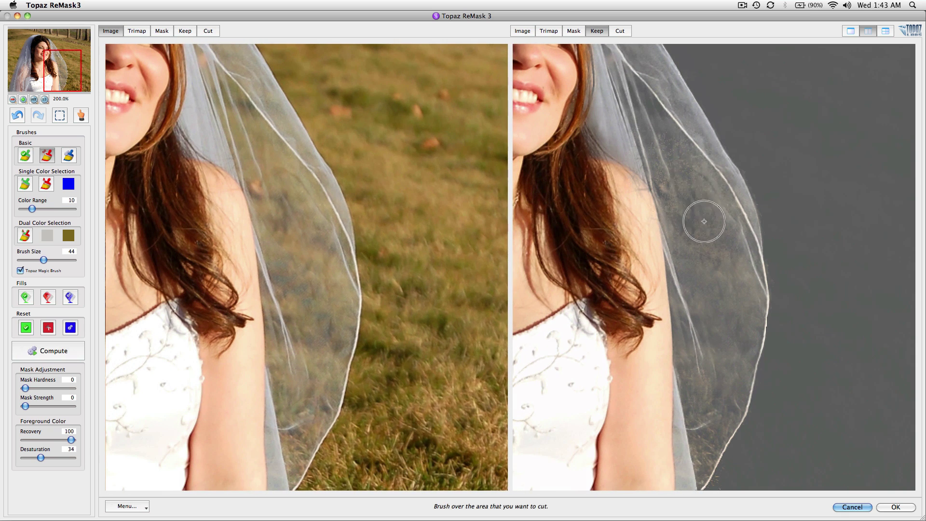
left_click_drag(664, 191, 705, 260)
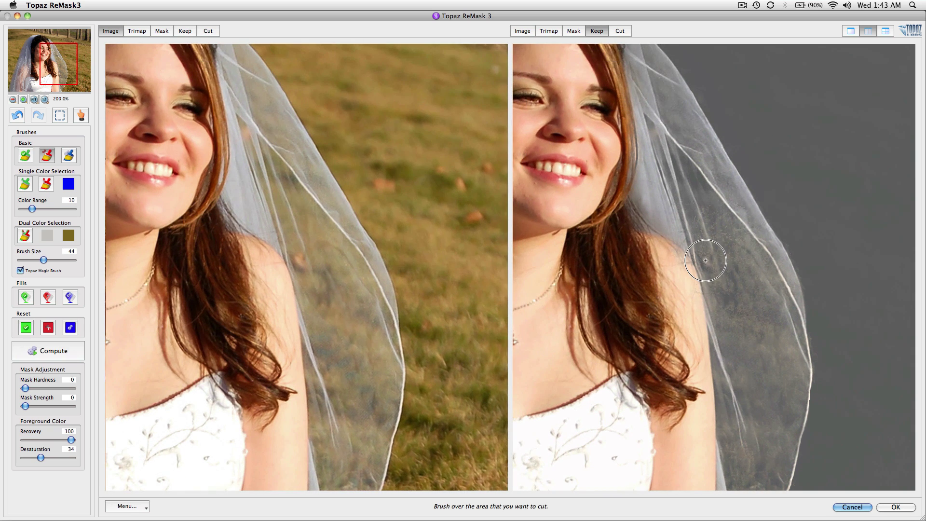
scroll(739, 280, "down", 3)
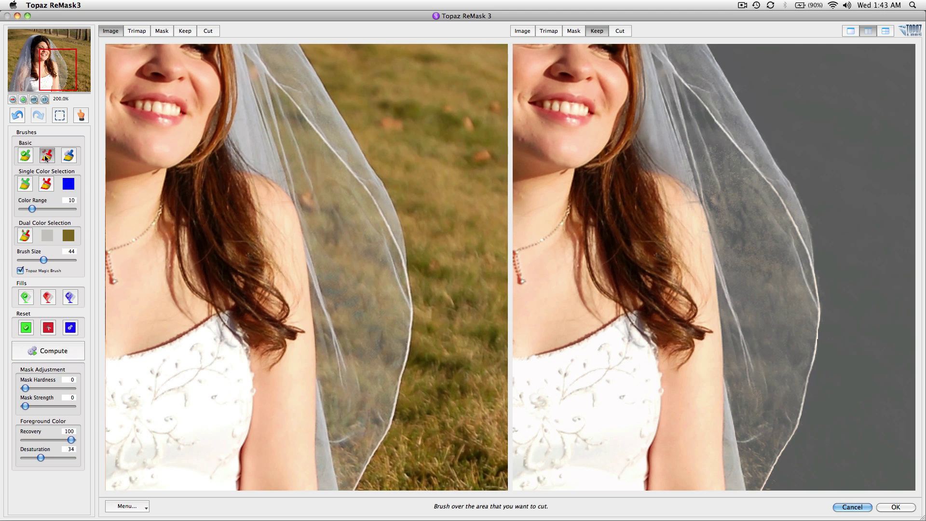
Clean up the background just outside the transparent veil's outer edge with the cut brush at size 44.
left_click(842, 290)
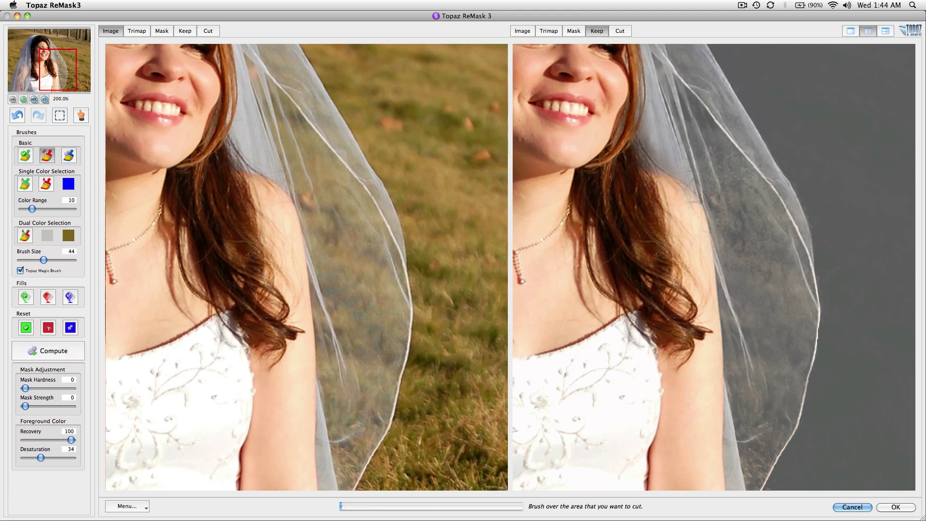
left_click(809, 172)
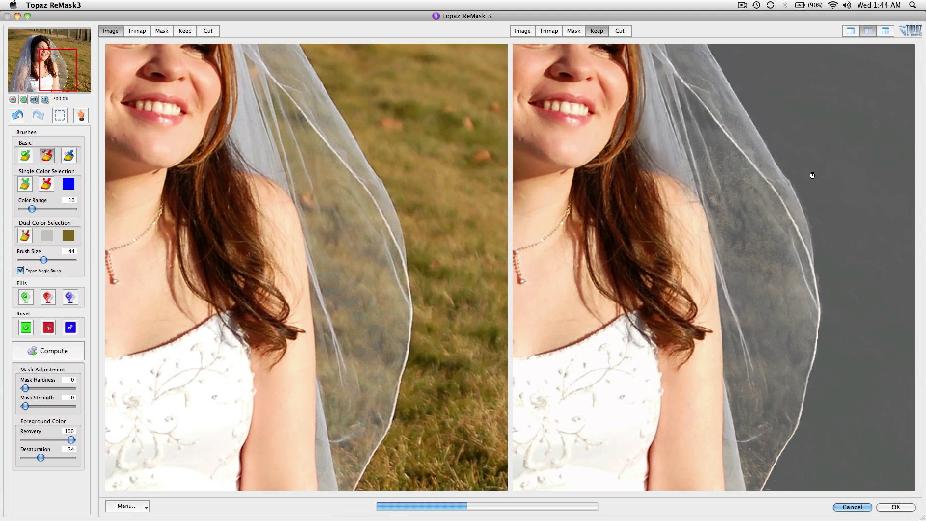
left_click(839, 278)
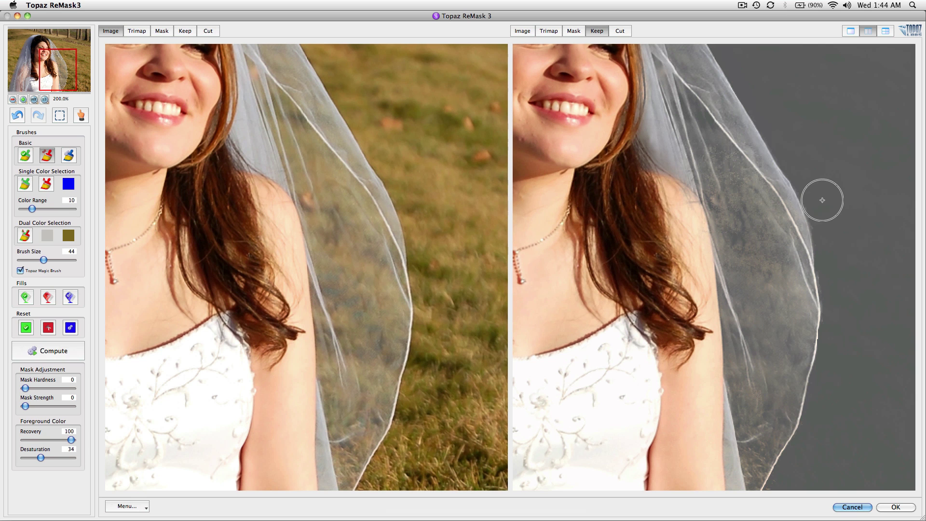
scroll(708, 242, "up", 1)
left_click_drag(709, 242, 784, 297)
mouse_move(748, 265)
left_mouse_down()
mouse_move(750, 232)
mouse_move(731, 232)
mouse_move(757, 240)
mouse_move(767, 258)
left_mouse_up()
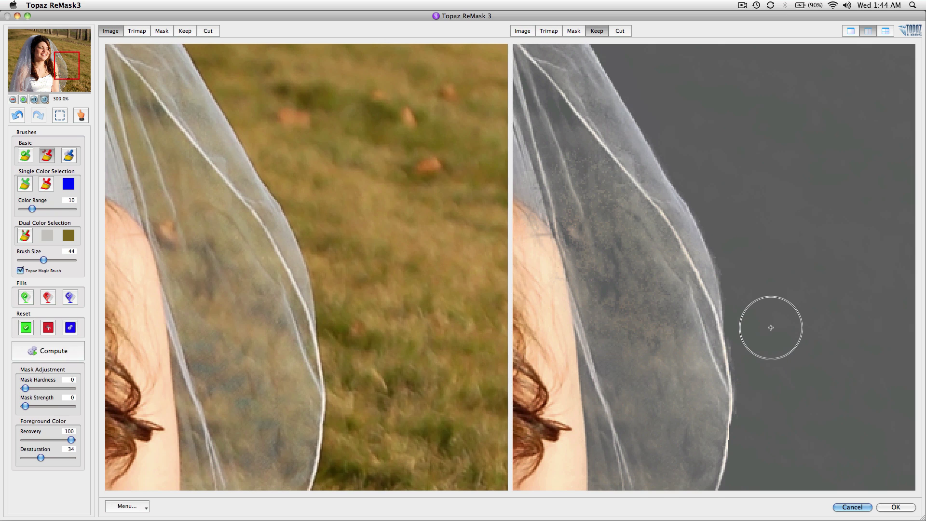
Apply the mask to return to Photoshop, and place the desert Layer 1 visibly beneath Layer 0 copy.
key("super+0")
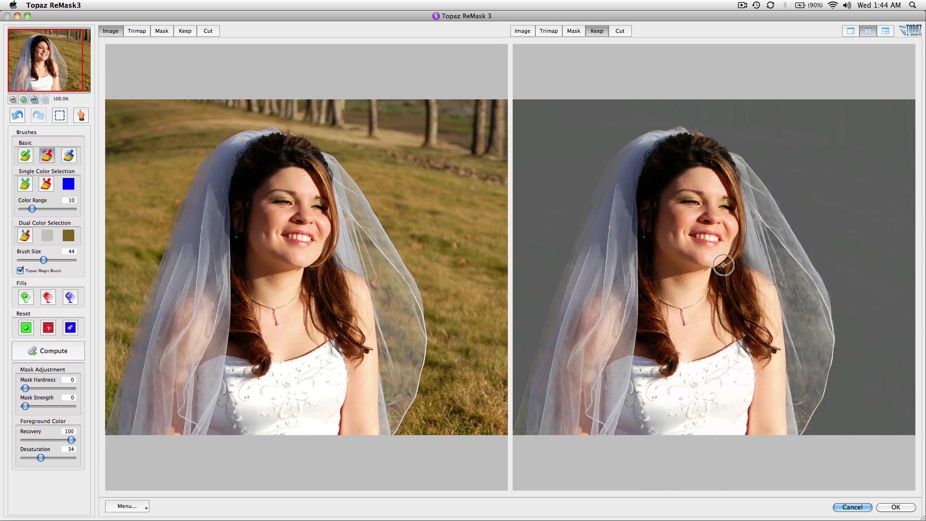
left_click(889, 507)
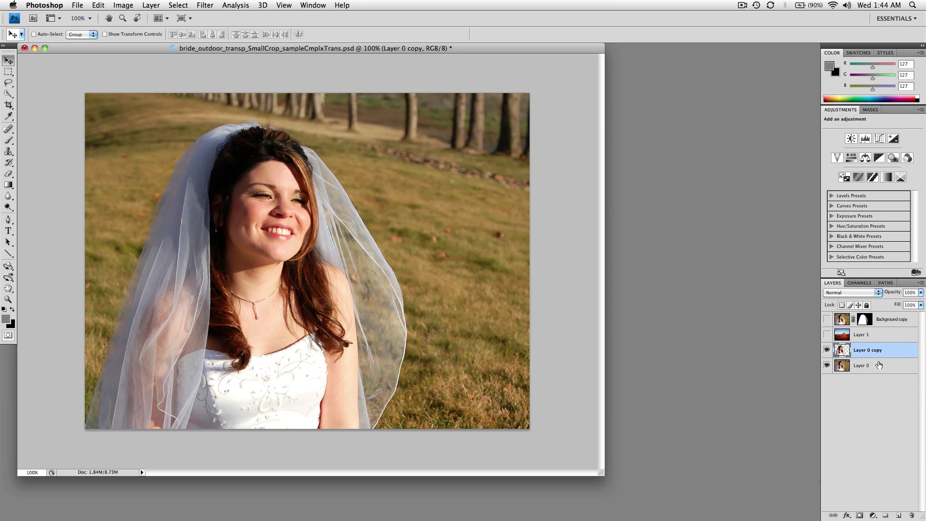
left_click_drag(888, 340, 889, 357)
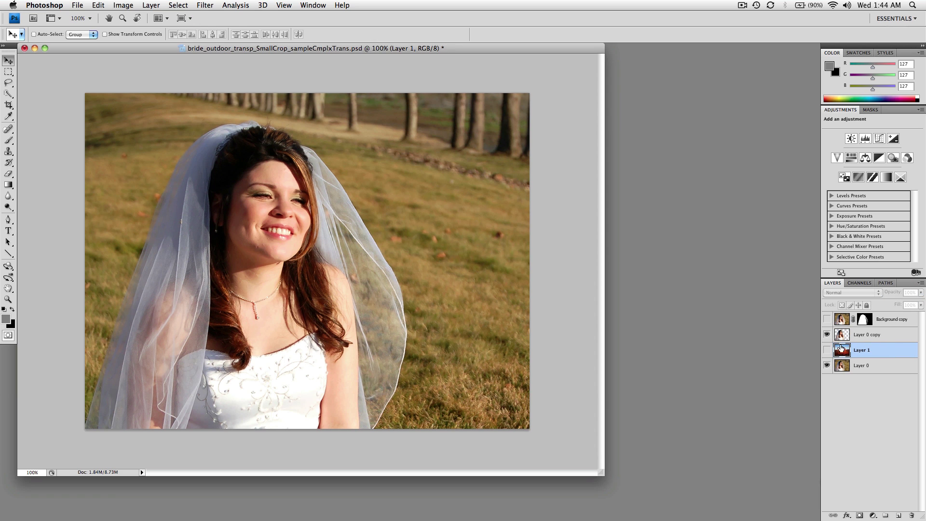
left_click(827, 351)
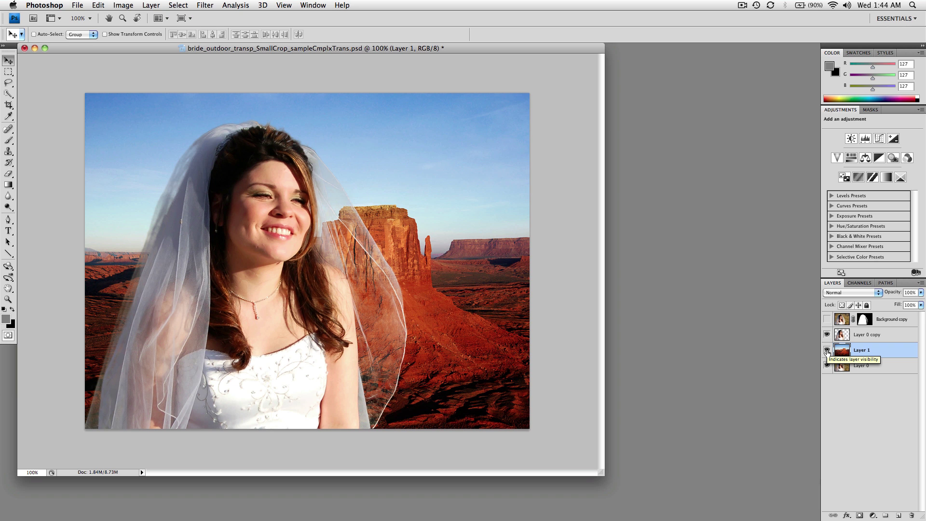
Examine the veil and hair edges of the cut-out bride against the desert background at 200% zoom.
left_click(342, 280)
left_click_drag(406, 304, 404, 334)
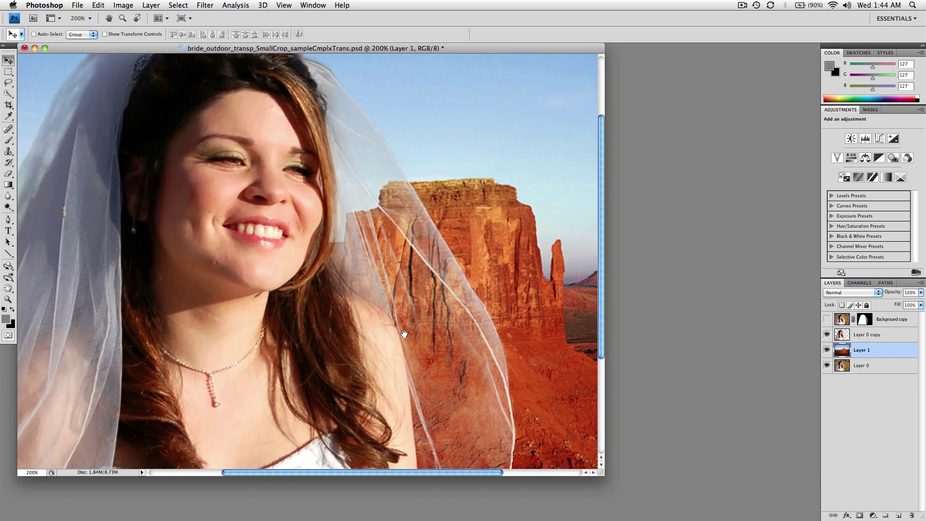
scroll(404, 334, "down", 5)
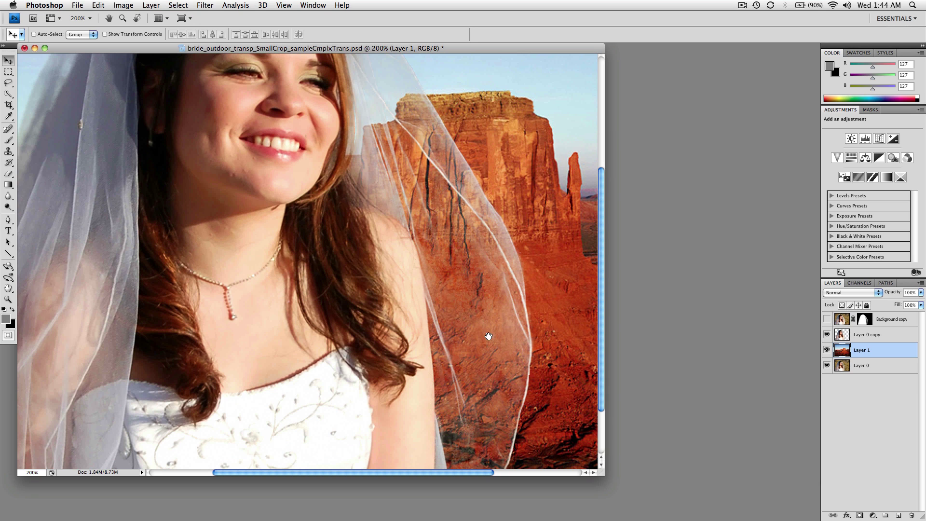
scroll(470, 326, "up", 3)
scroll(471, 326, "left", 2)
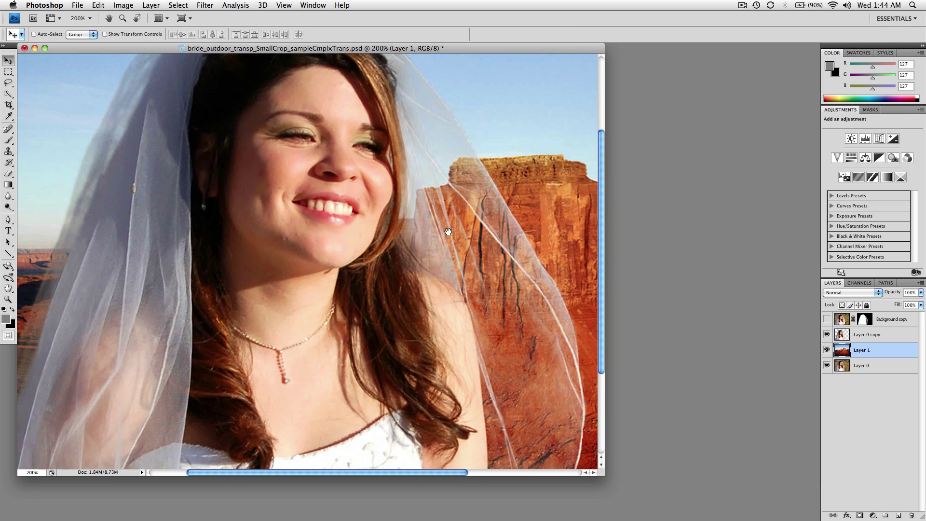
left_click_drag(404, 272, 423, 299)
key("super+z")
left_click(905, 336)
left_click_drag(336, 247, 321, 280)
scroll(249, 288, "left", 5)
scroll(249, 289, "down", 2)
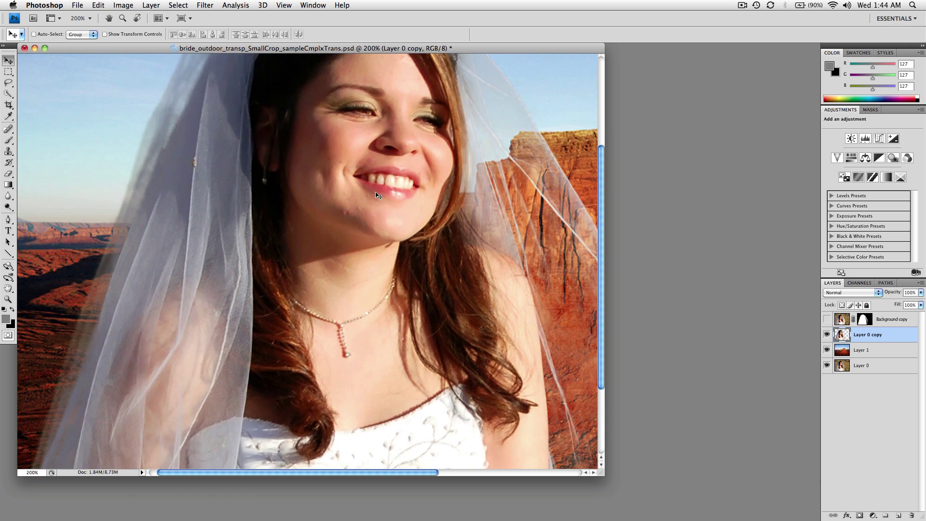
key("super+minus")
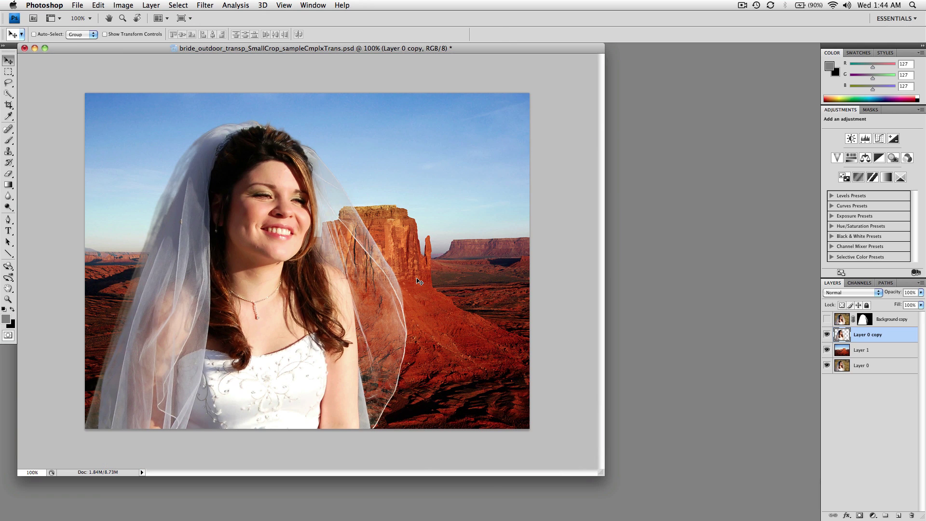
Compare the composite with the original photo by hiding and reshowing Layer 0 copy and Layer 1.
left_click(826, 334)
left_click(826, 350)
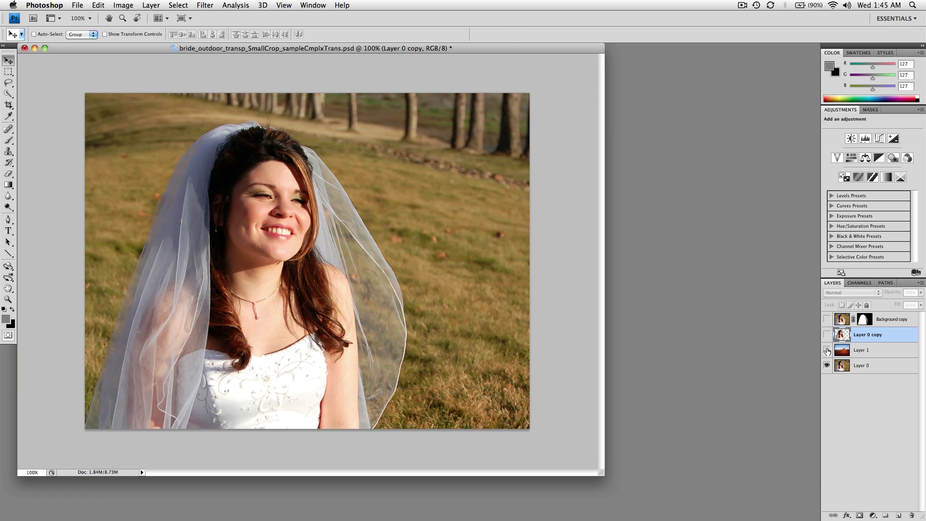
left_click(826, 350)
left_click(826, 334)
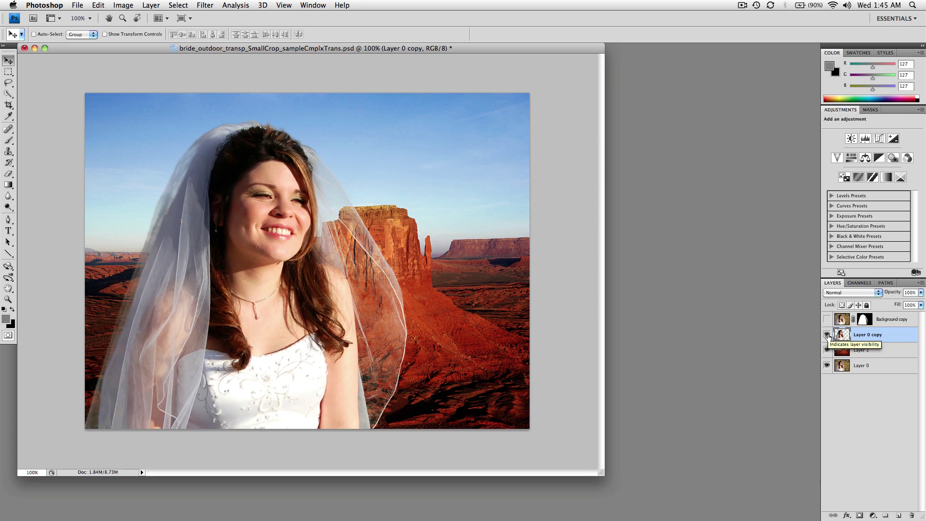